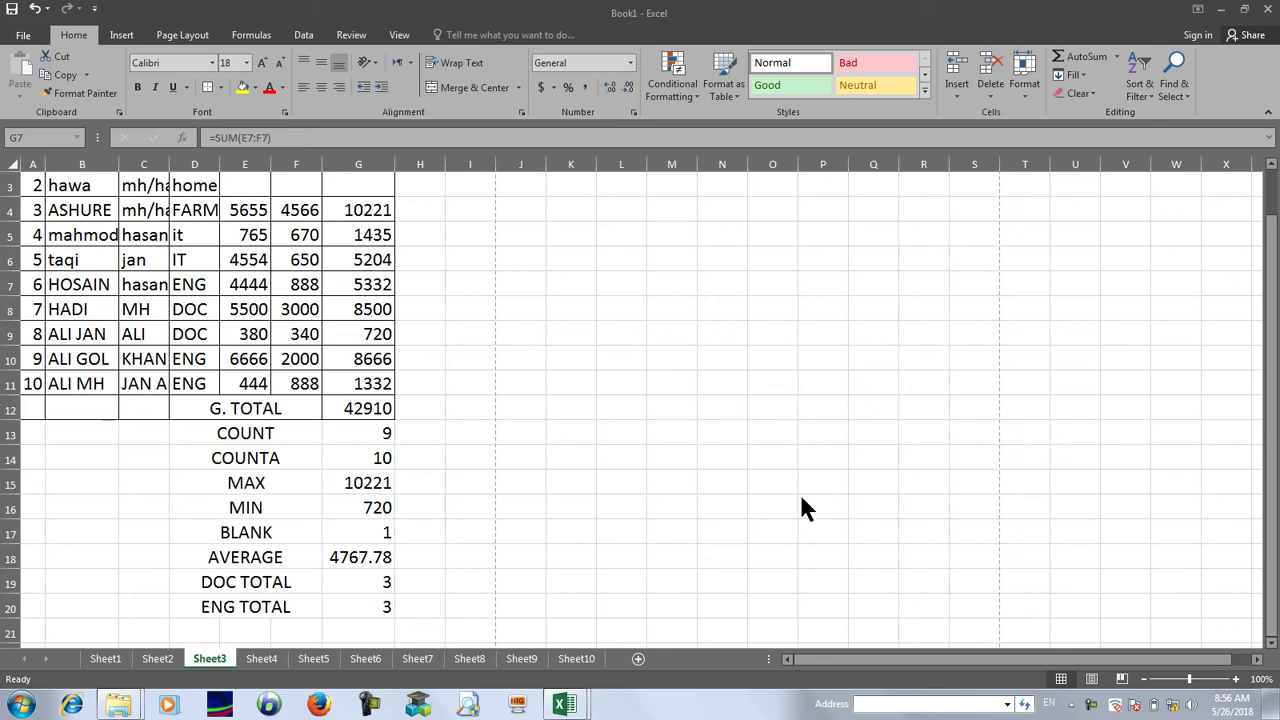
Step: Select worksheet cells, including D3, G3 and the block from A1 through row 11
{"action": "left_click", "coordinate": [368, 316]}
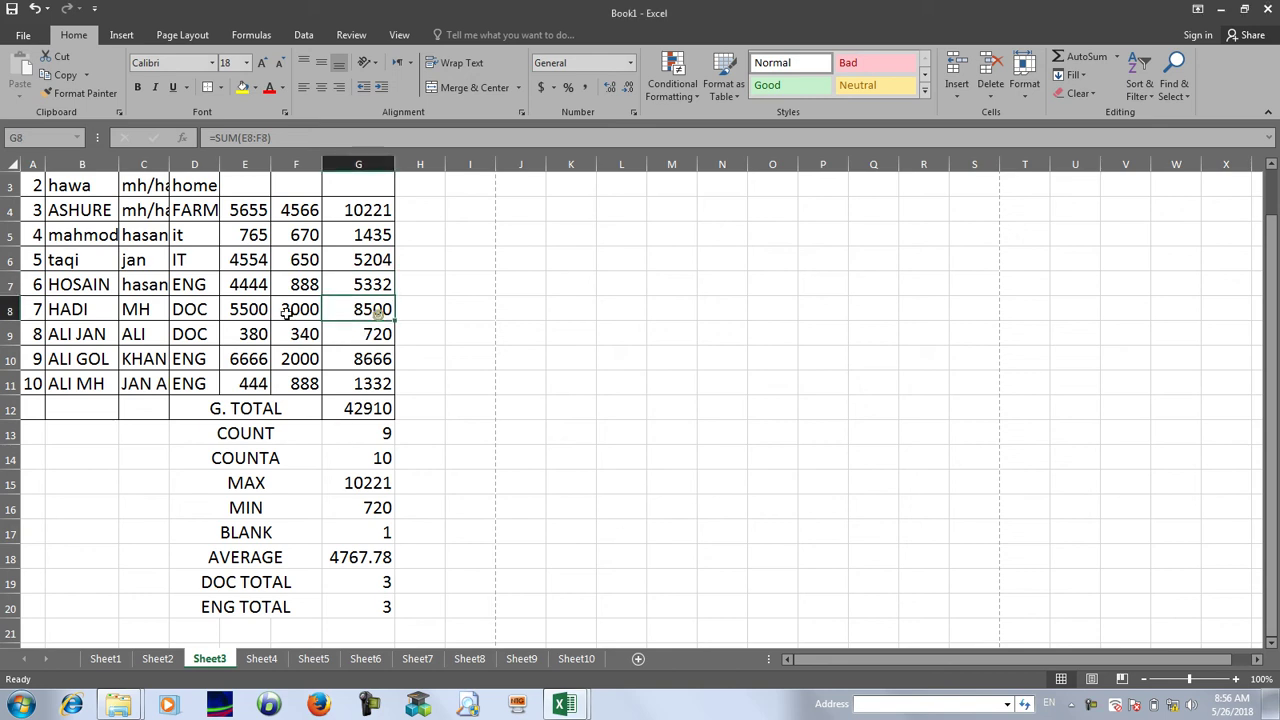
{"action": "scroll", "coordinate": [185, 268], "scroll_direction": "up", "scroll_amount": 1}
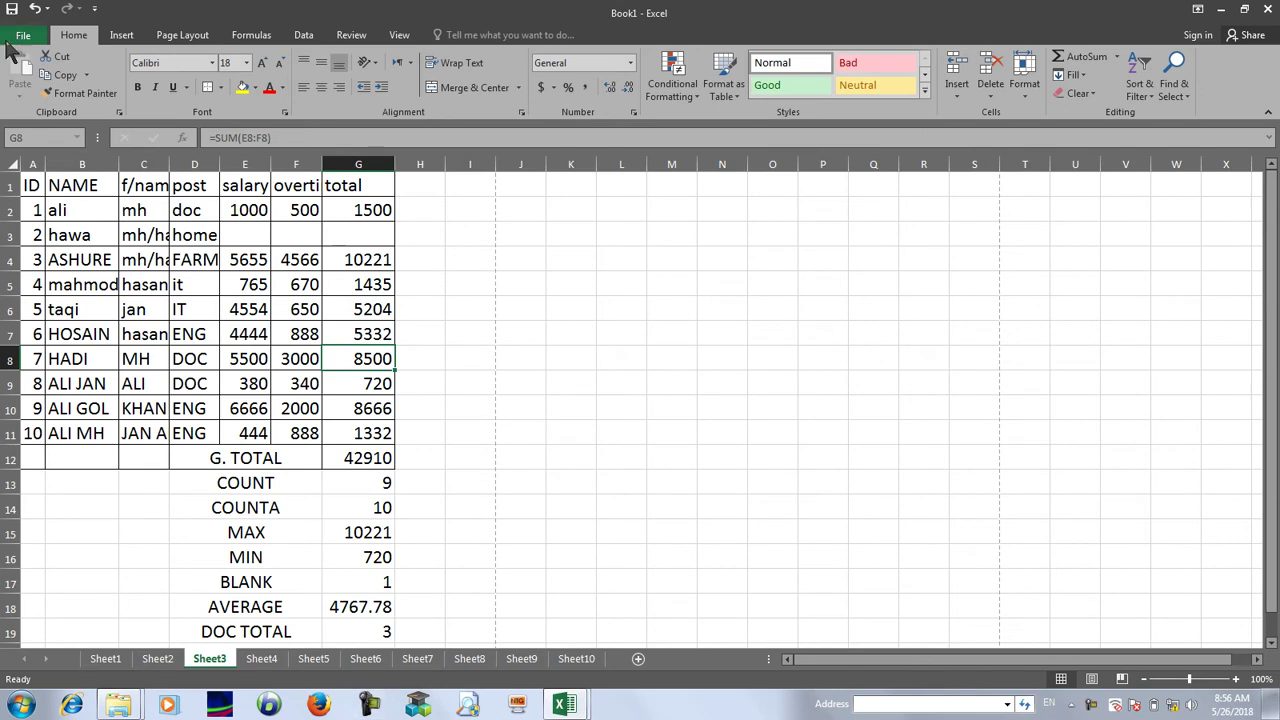
{"action": "left_click", "coordinate": [186, 237]}
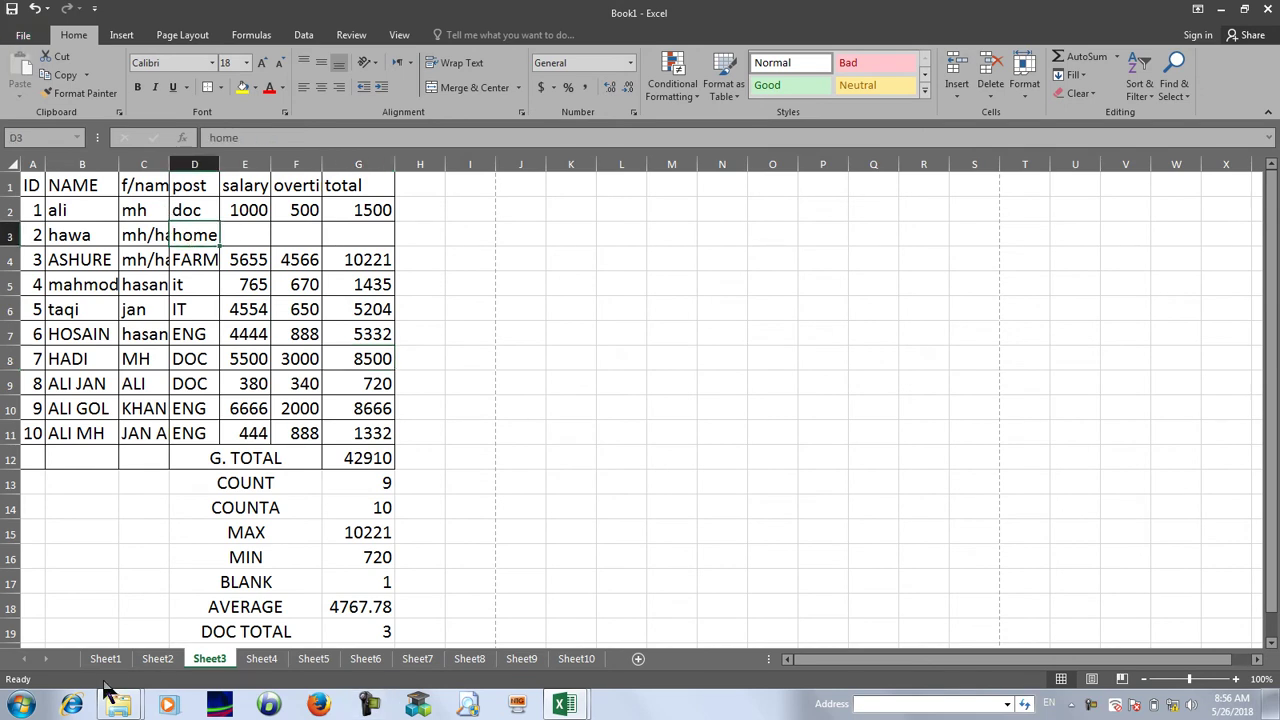
{"action": "left_click", "coordinate": [360, 237]}
{"action": "right_click", "coordinate": [360, 236]}
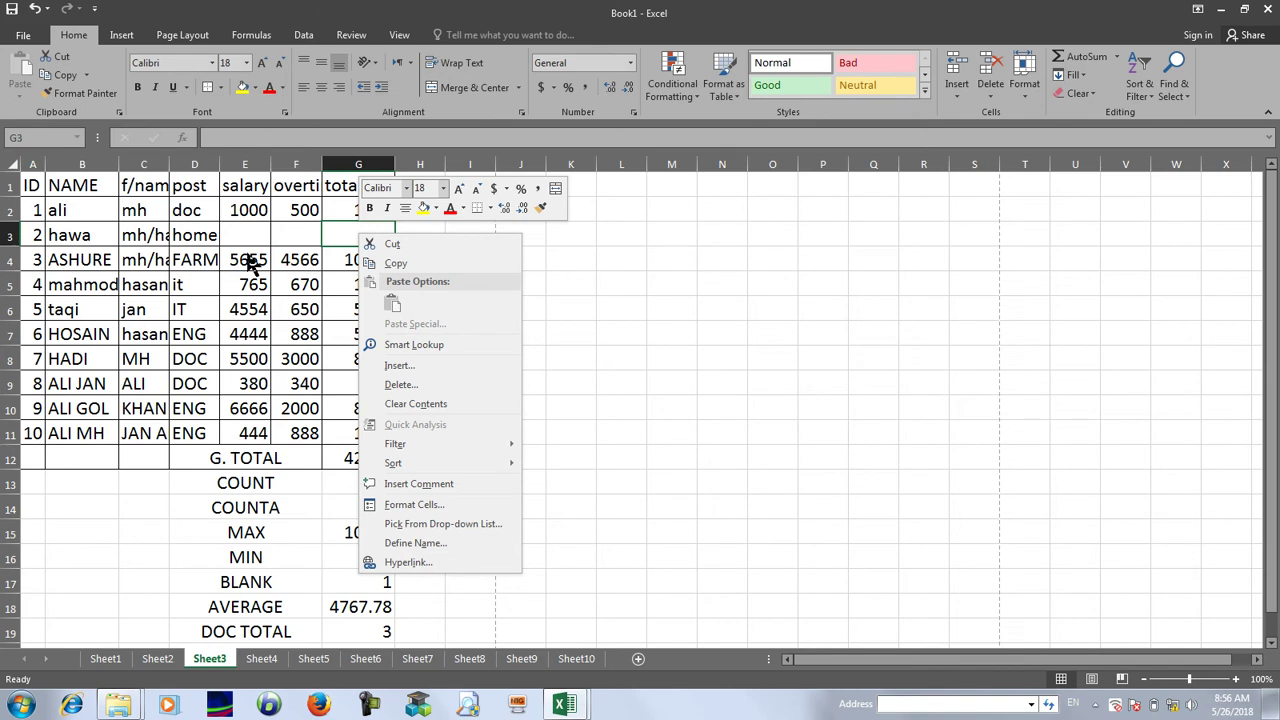
{"action": "left_click", "coordinate": [114, 206]}
{"action": "left_click", "coordinate": [37, 184]}
{"action": "mouse_move", "coordinate": [37, 184]}
{"action": "left_mouse_down"}
{"action": "mouse_move", "coordinate": [360, 234]}
{"action": "mouse_move", "coordinate": [414, 268]}
{"action": "mouse_move", "coordinate": [787, 340]}
{"action": "mouse_move", "coordinate": [799, 441]}
{"action": "left_mouse_up"}
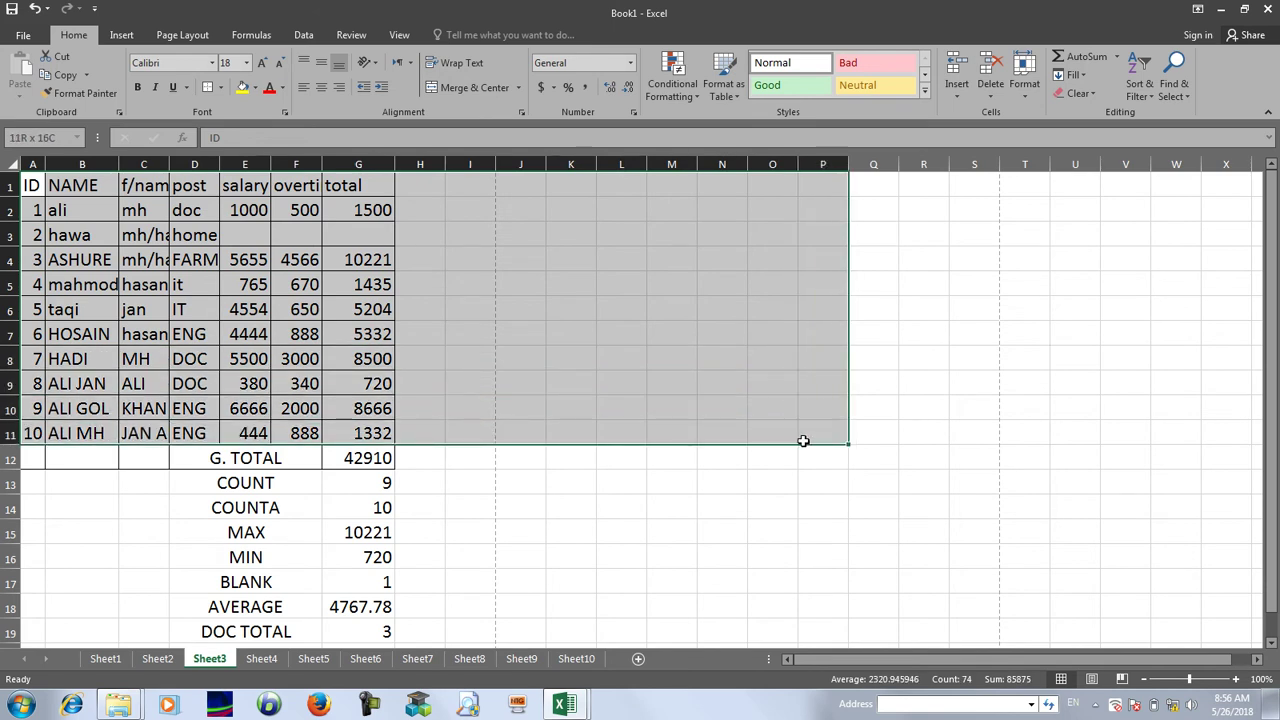
{"action": "left_click", "coordinate": [62, 285]}
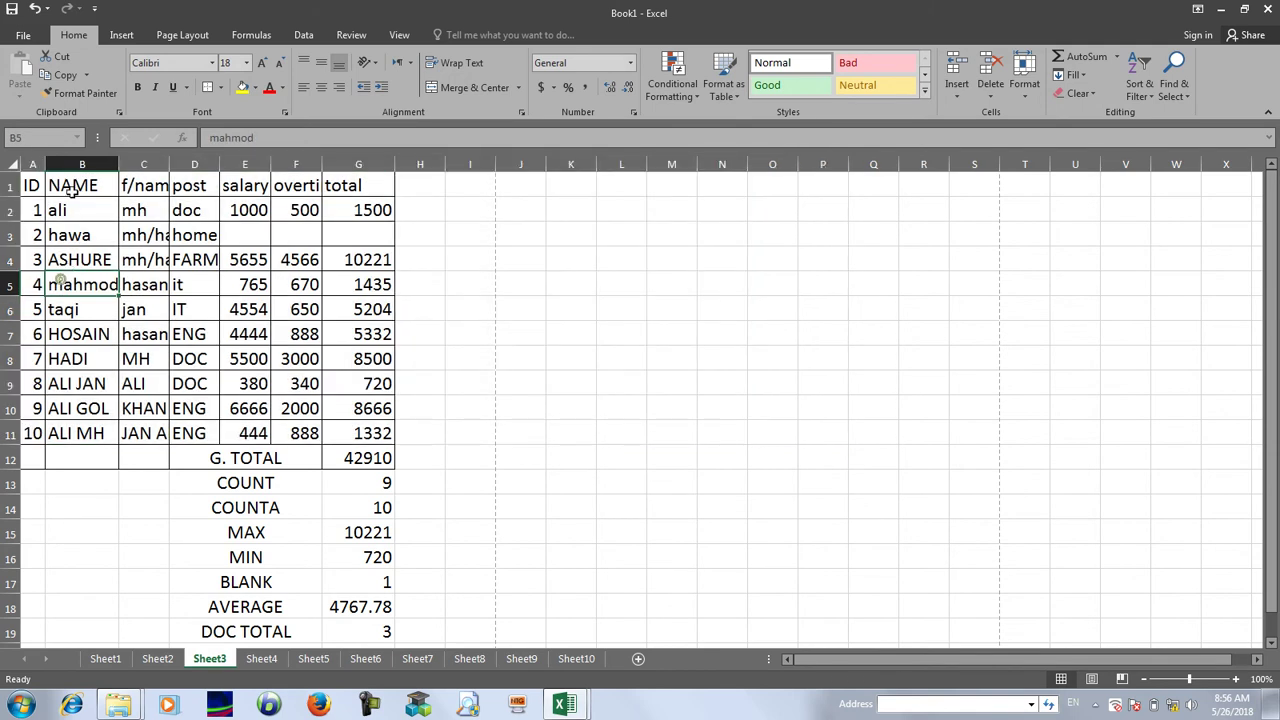
Step: Review the Info page's protection options and print preview, then show document property options
{"action": "left_click", "coordinate": [24, 36]}
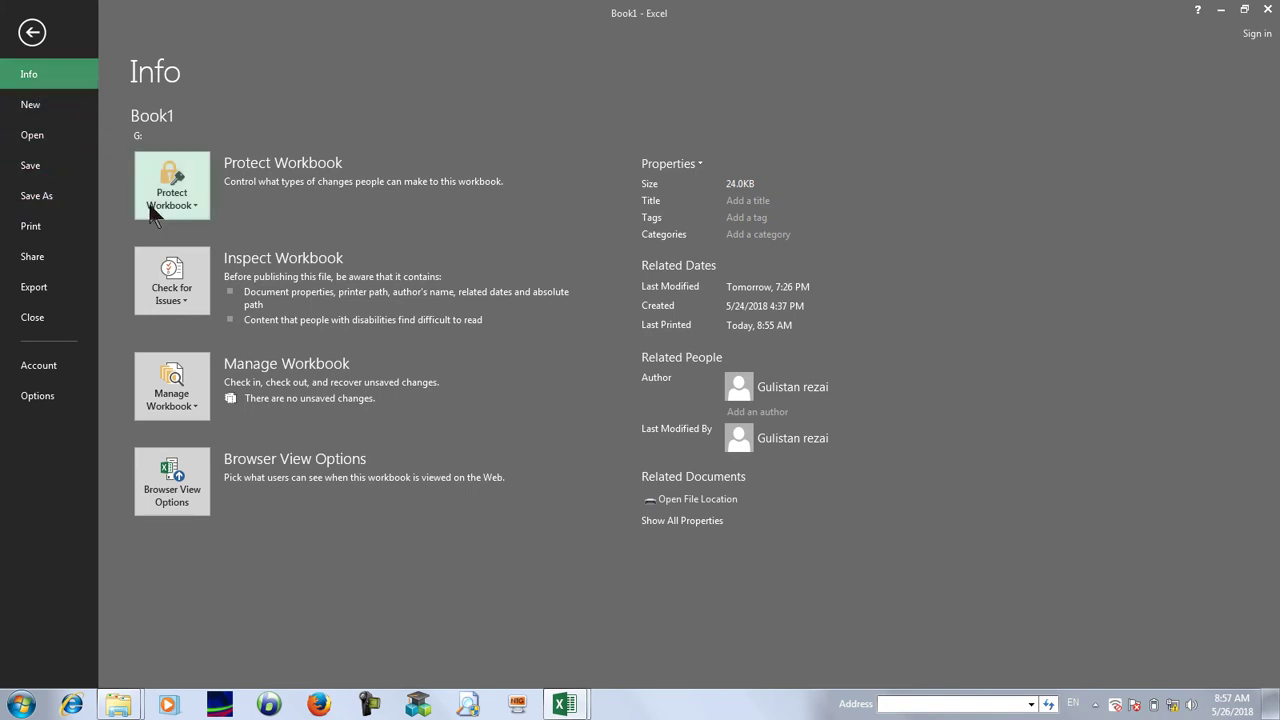
{"action": "left_click", "coordinate": [166, 205]}
{"action": "left_click", "coordinate": [166, 205]}
{"action": "left_click", "coordinate": [50, 228]}
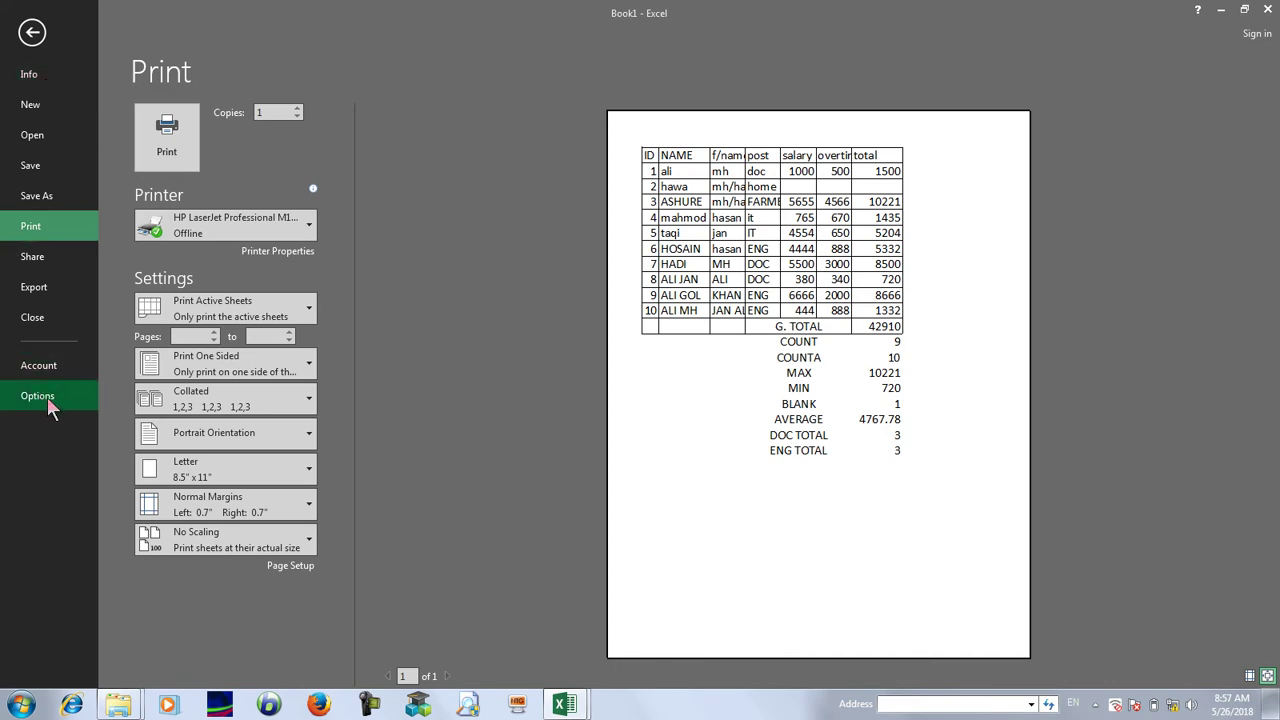
{"action": "left_click", "coordinate": [31, 38]}
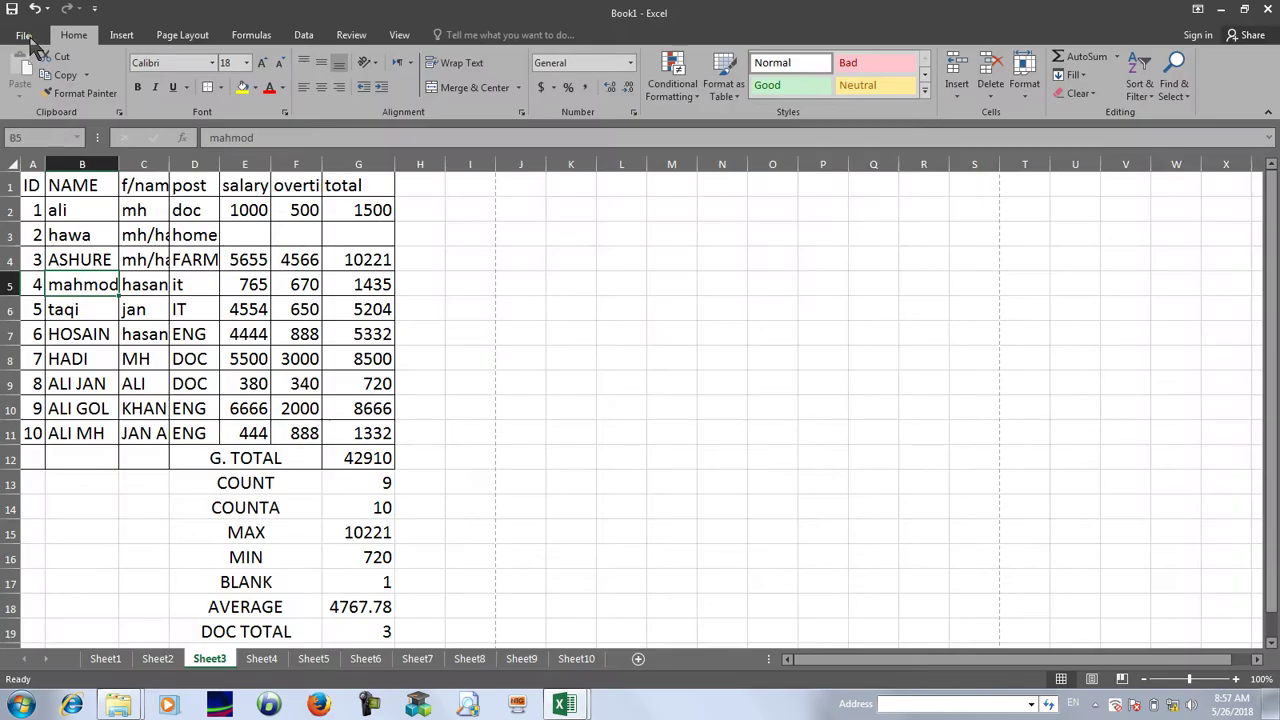
{"action": "left_click", "coordinate": [26, 36]}
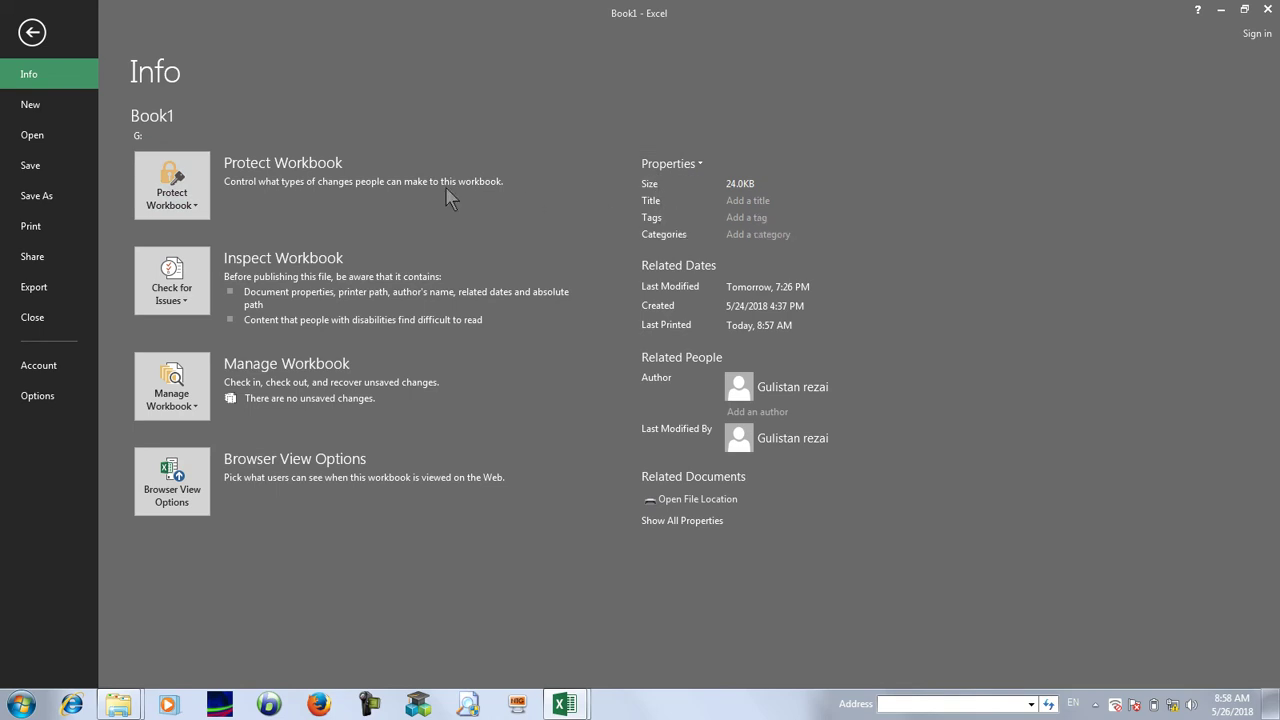
{"action": "left_click", "coordinate": [700, 168]}
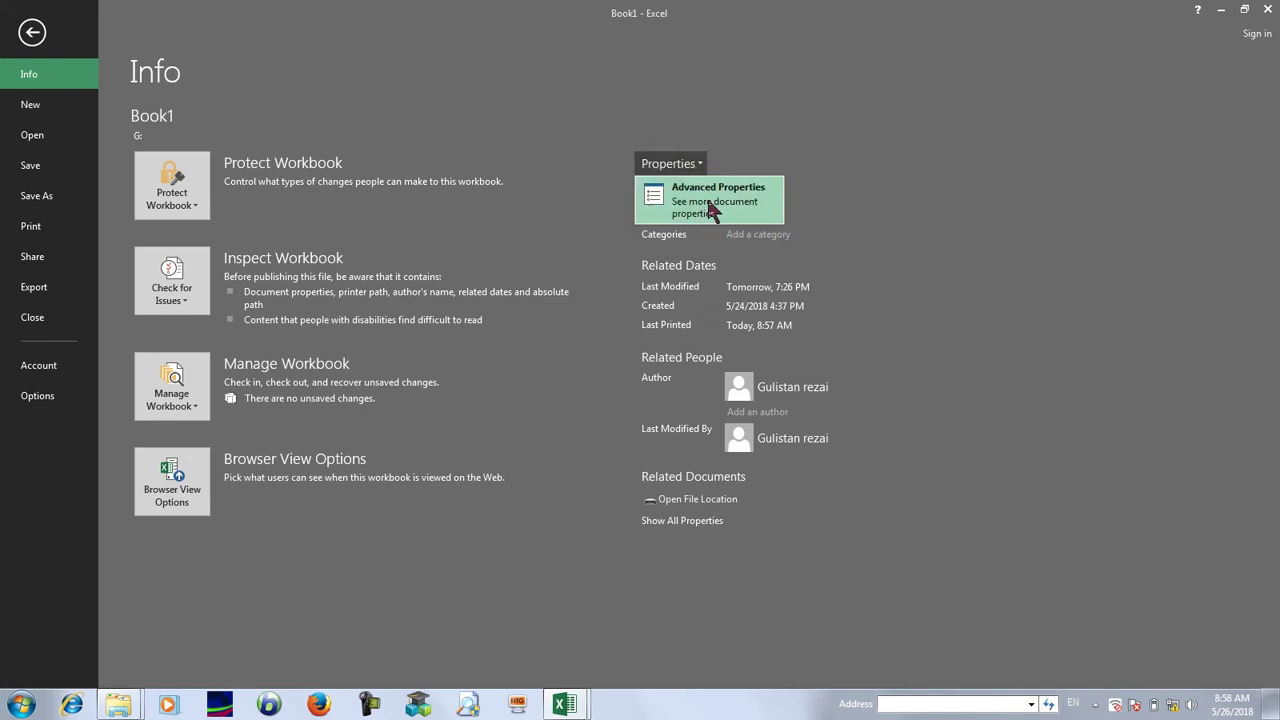
{"action": "left_click", "coordinate": [706, 200]}
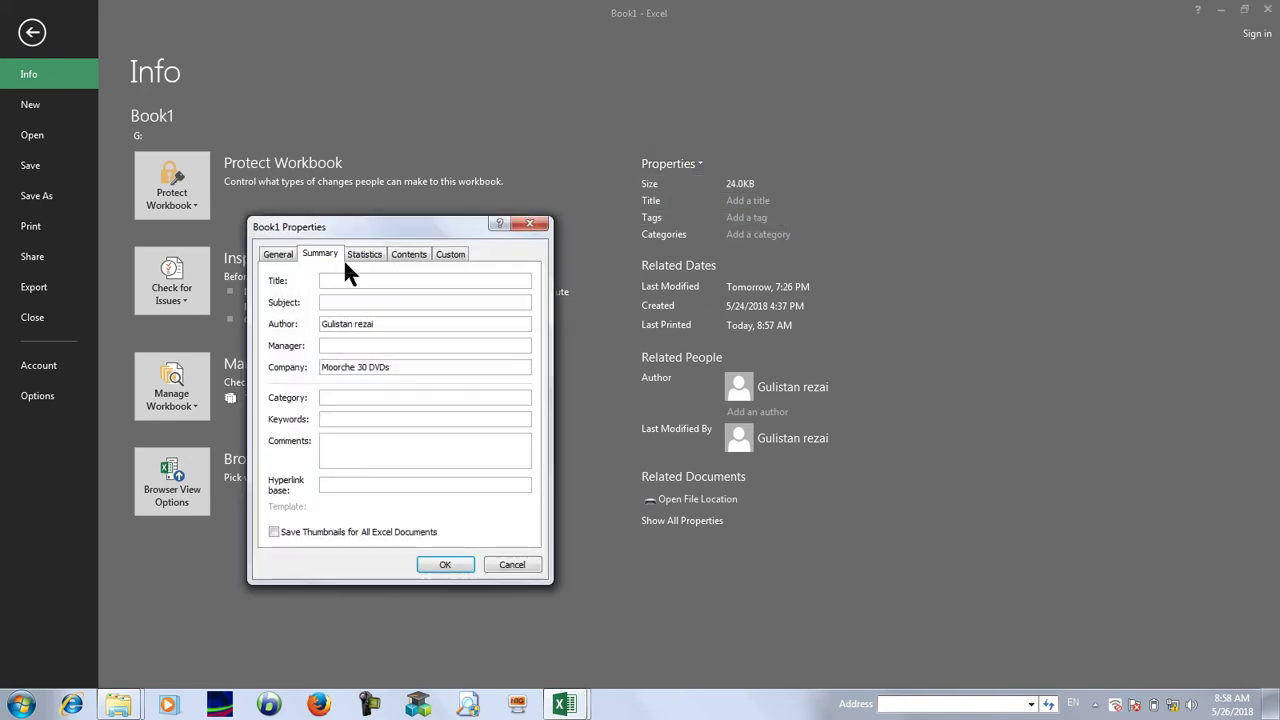
{"action": "left_click", "coordinate": [278, 256]}
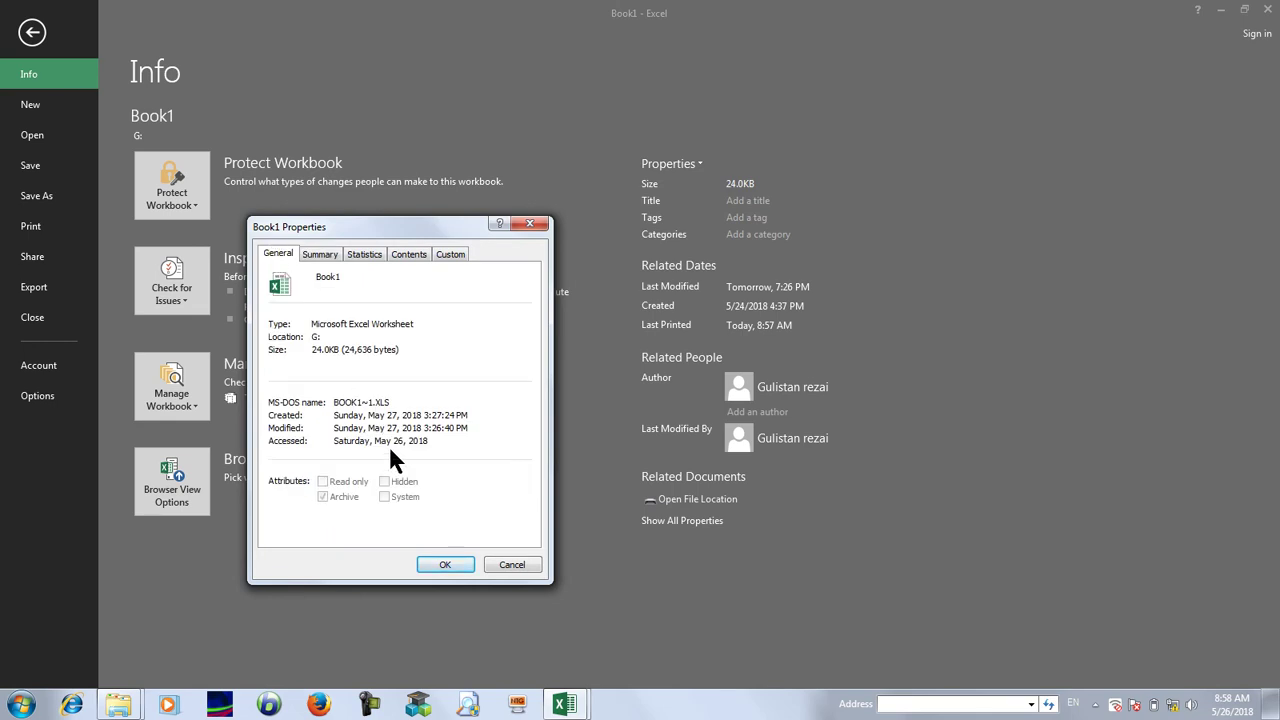
{"action": "left_click", "coordinate": [318, 254]}
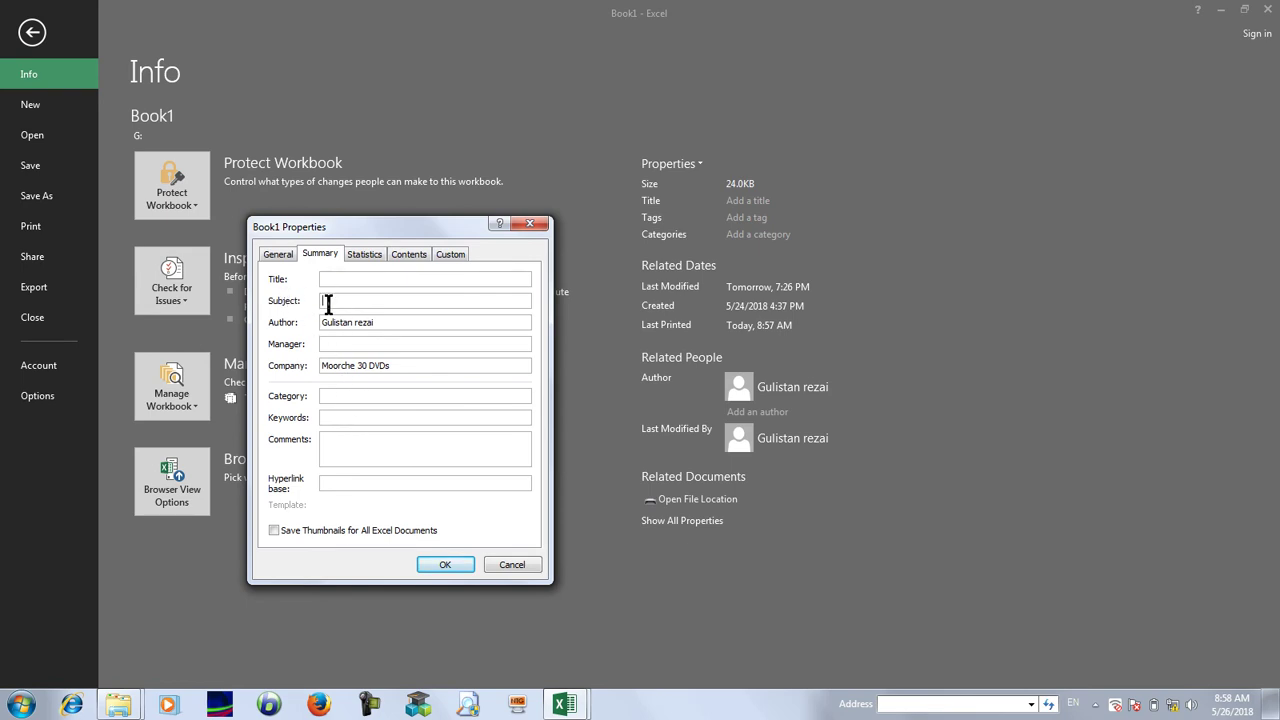
{"action": "left_click_drag", "start_coordinate": [379, 321], "coordinate": [307, 318]}
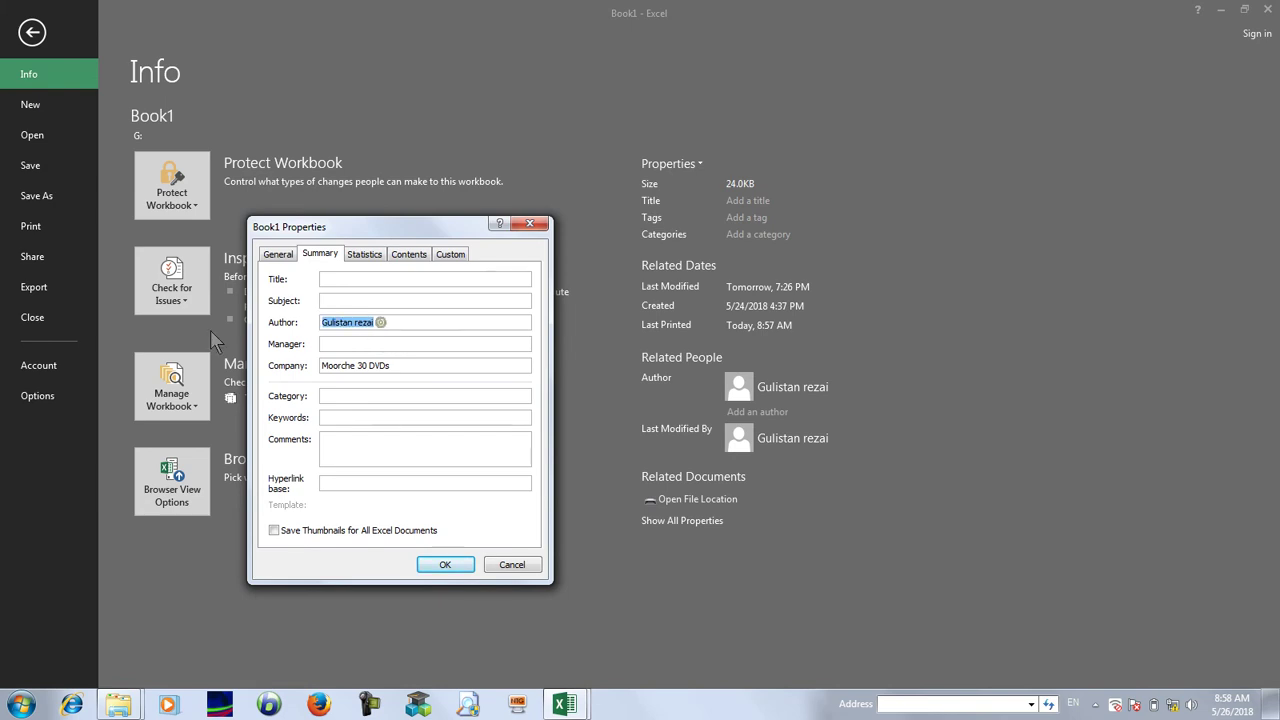
{"action": "left_click", "coordinate": [351, 346]}
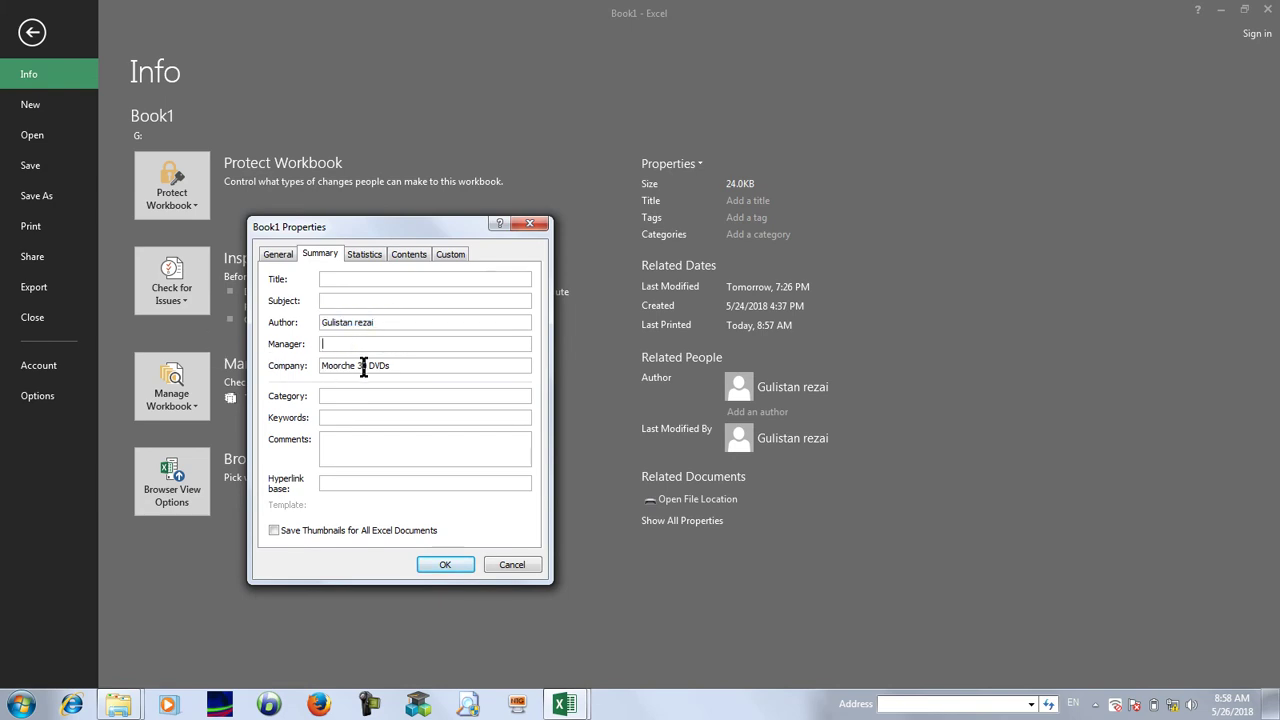
{"action": "left_click_drag", "start_coordinate": [408, 368], "coordinate": [256, 360]}
{"action": "left_click", "coordinate": [349, 395]}
{"action": "left_click", "coordinate": [364, 417]}
{"action": "left_click", "coordinate": [447, 258]}
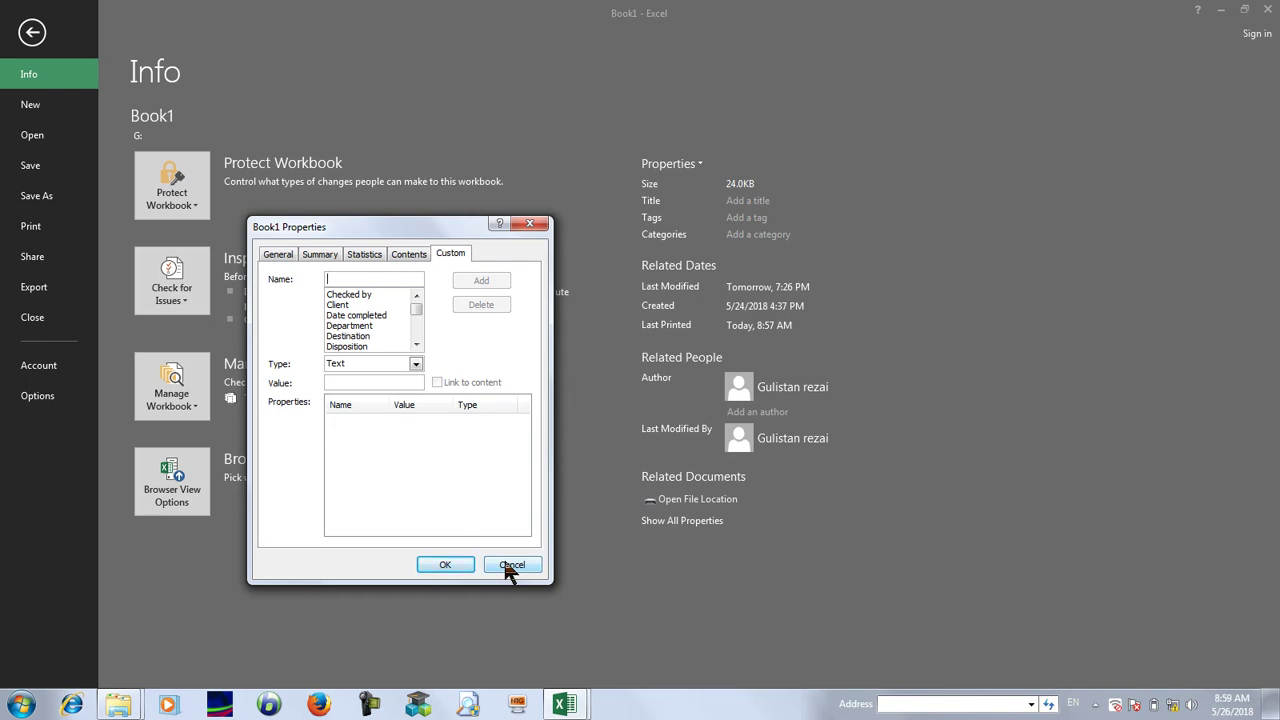
{"action": "left_click", "coordinate": [510, 566]}
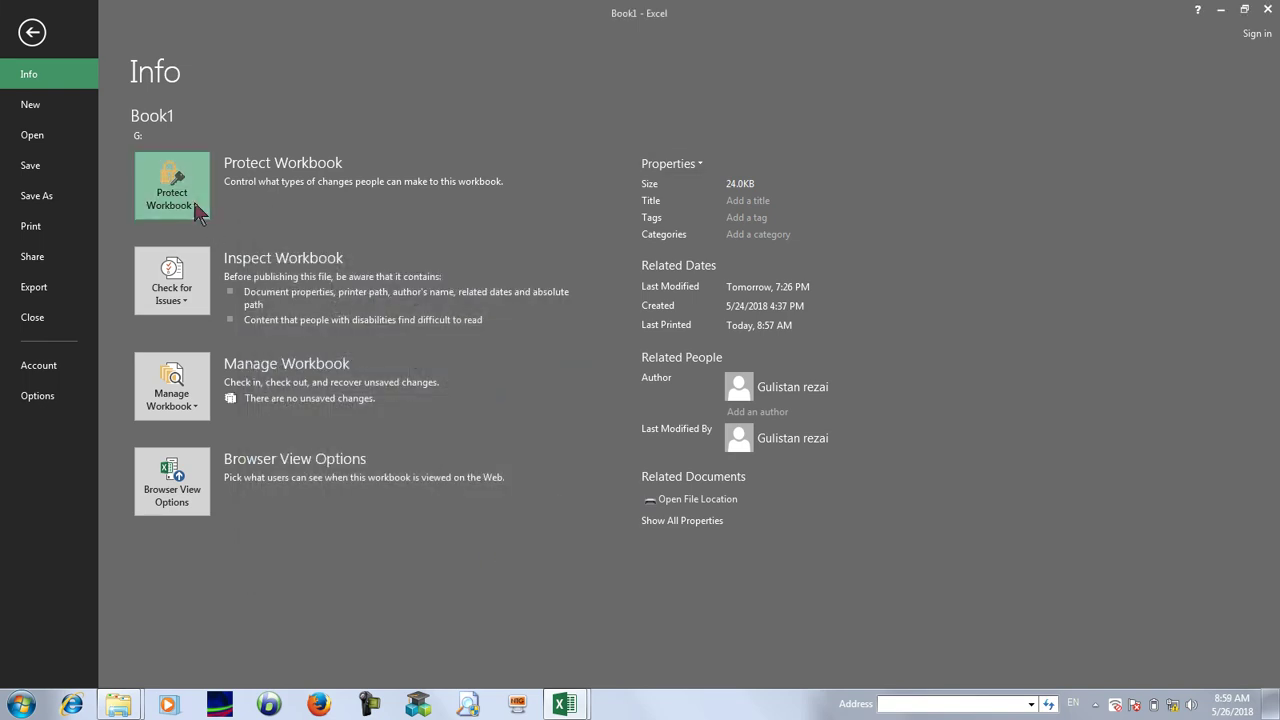
Step: Mark the workbook as final from Protect Workbook and confirm saving it
{"action": "left_click", "coordinate": [197, 210]}
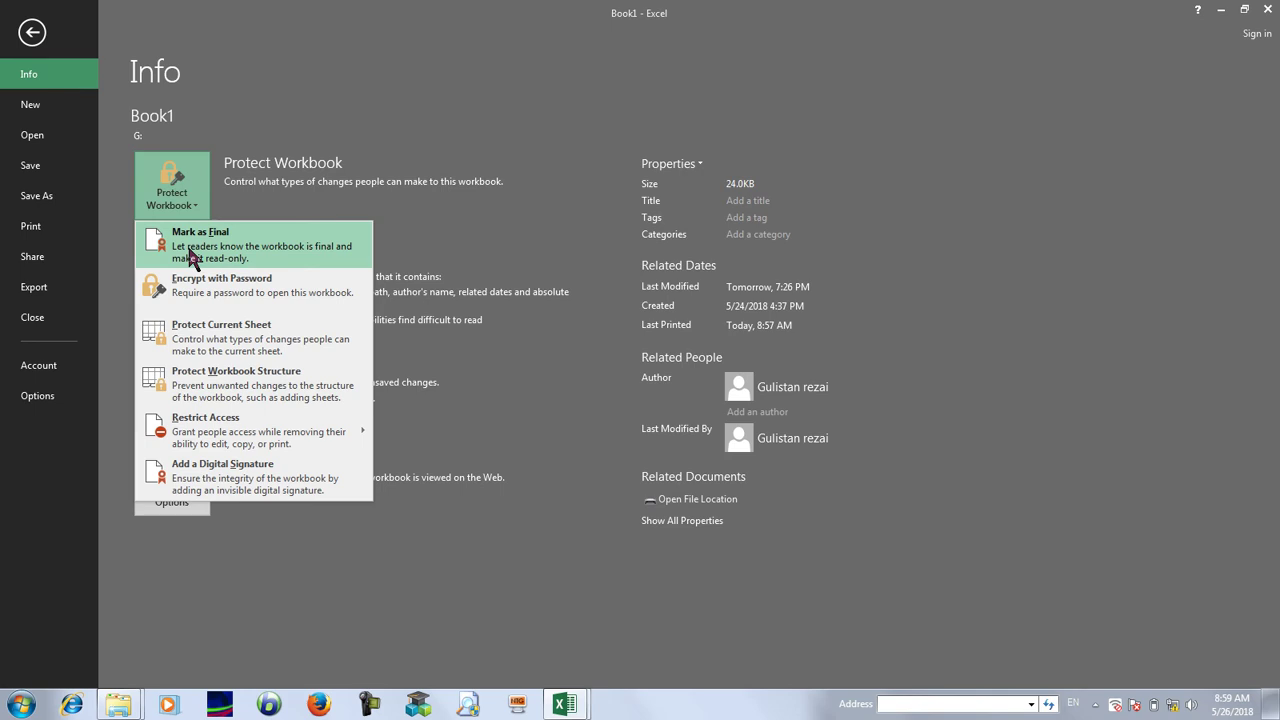
{"action": "left_click", "coordinate": [190, 255]}
{"action": "left_click", "coordinate": [603, 397]}
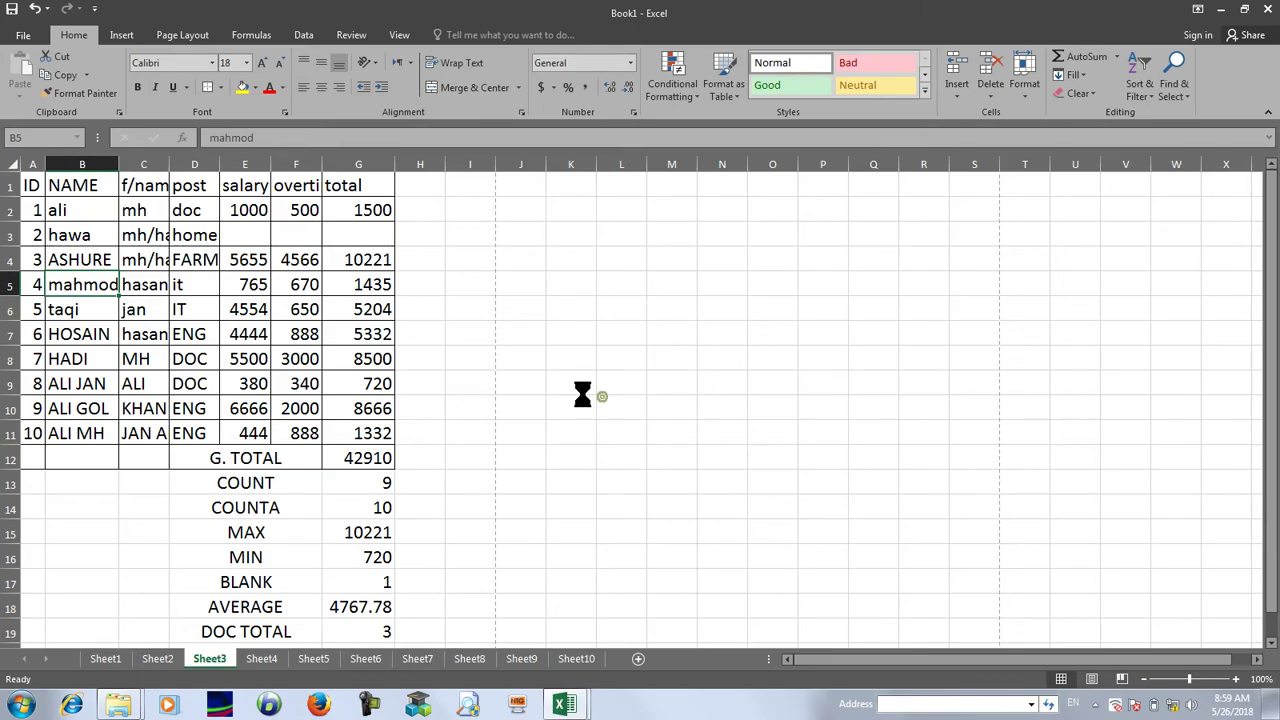
Step: Acknowledge the final-document notice and select salary table cells such as E4, E6 and D5
{"action": "left_click", "coordinate": [647, 414]}
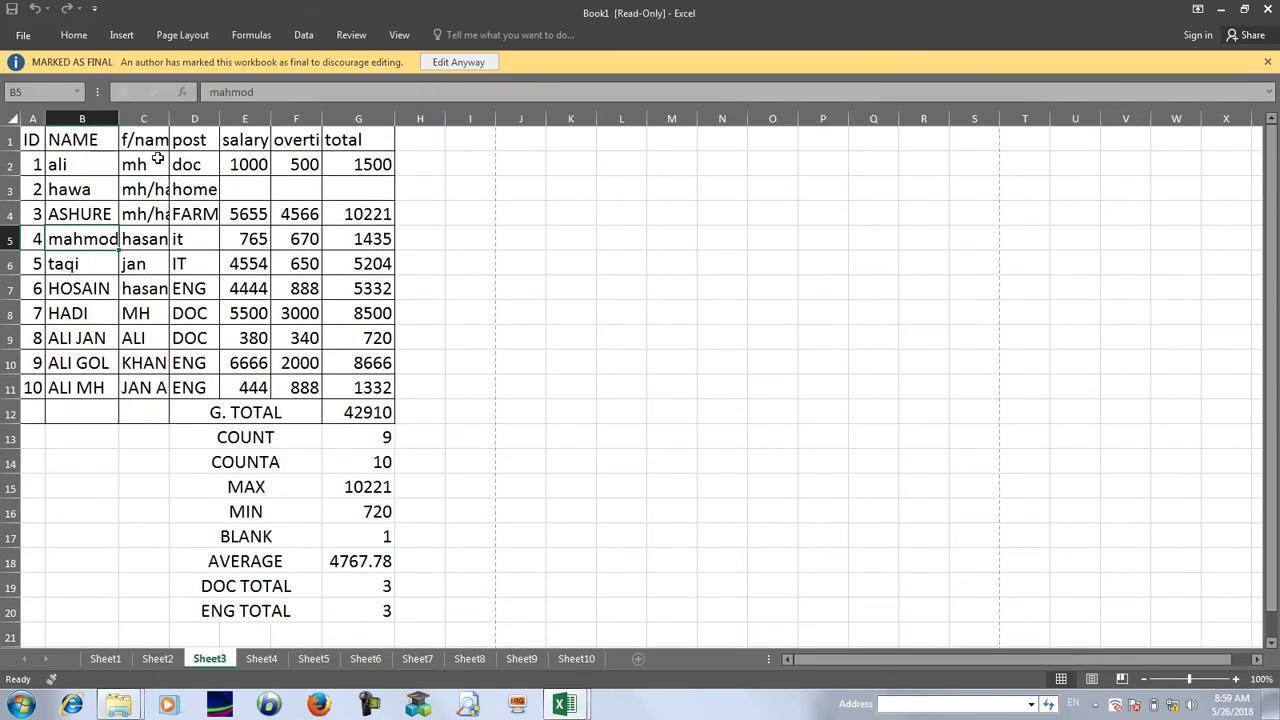
{"action": "scroll", "coordinate": [220, 230], "scroll_direction": "down", "scroll_amount": 5}
{"action": "scroll", "coordinate": [223, 243], "scroll_direction": "up", "scroll_amount": 5}
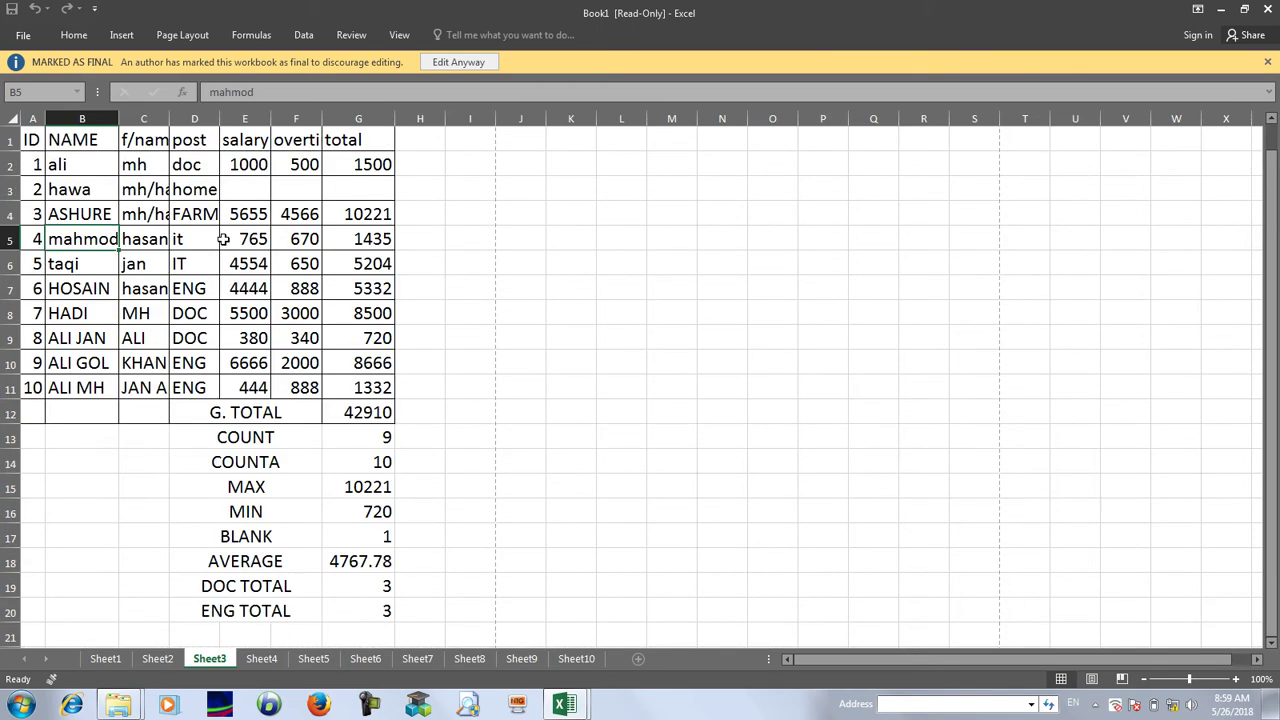
{"action": "left_click", "coordinate": [240, 214]}
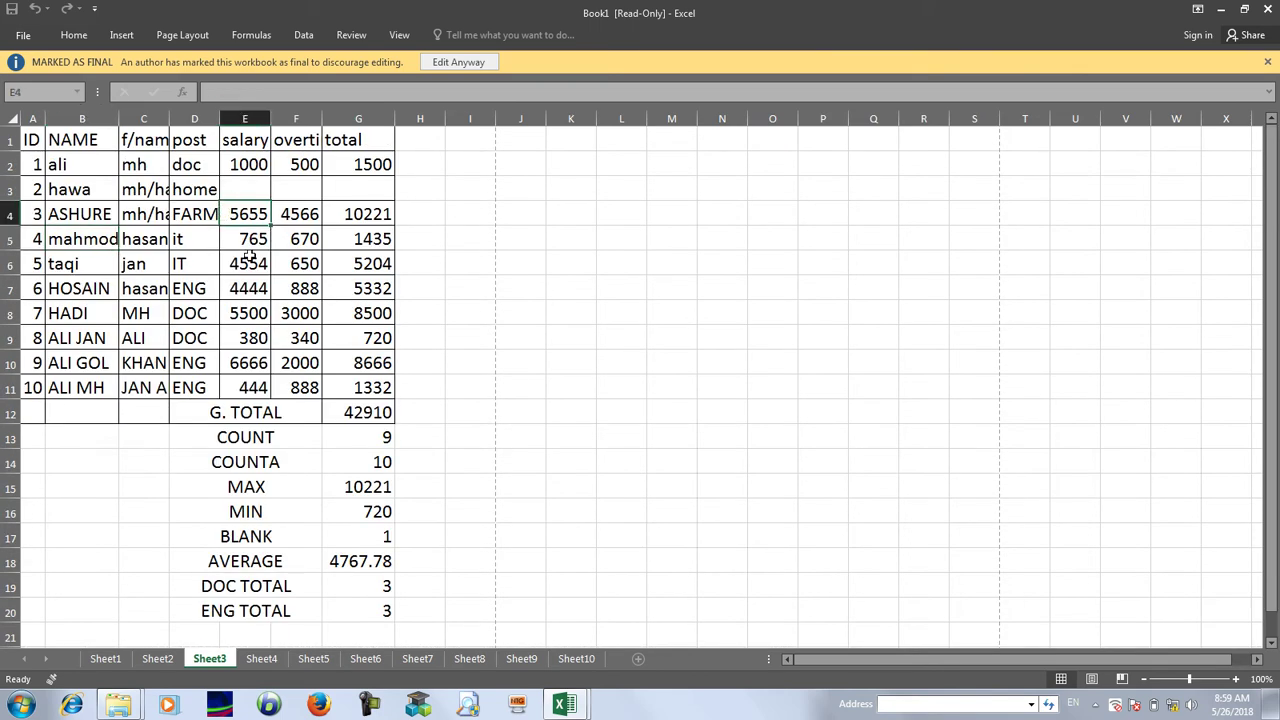
{"action": "left_click", "coordinate": [245, 258]}
{"action": "left_click", "coordinate": [175, 237]}
{"action": "left_click", "coordinate": [150, 238]}
{"action": "left_click", "coordinate": [146, 213]}
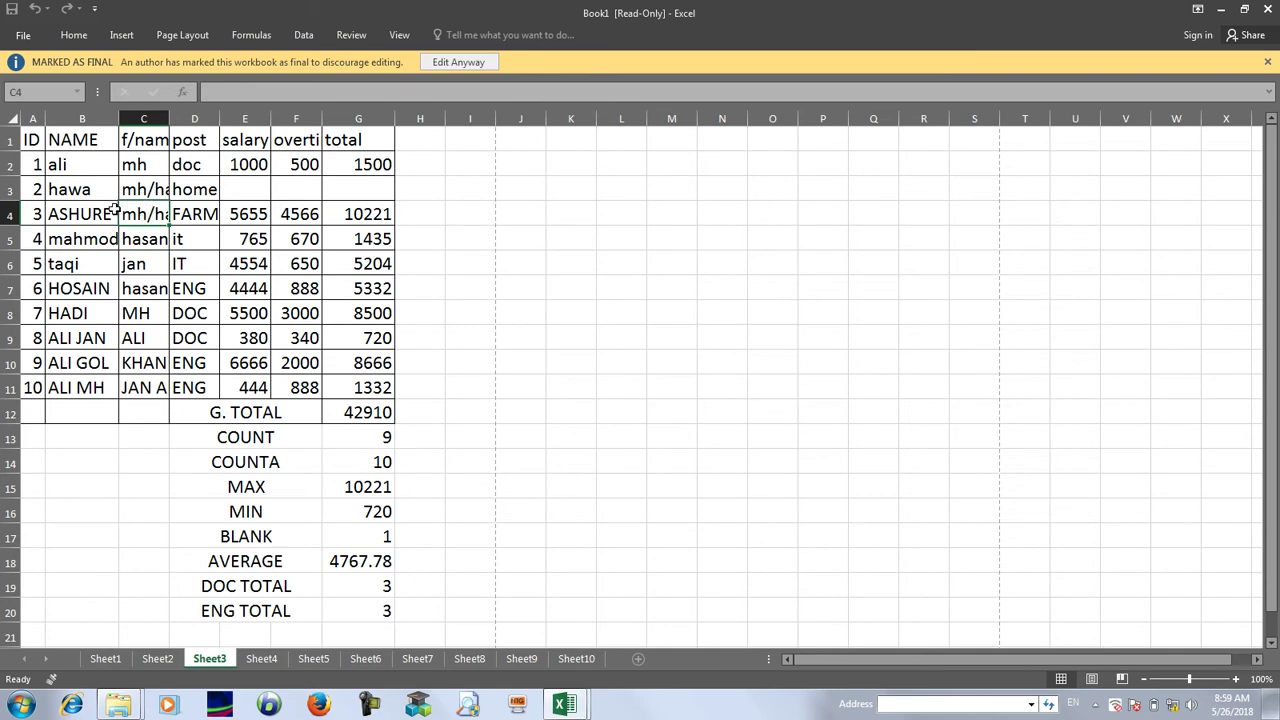
{"action": "left_click", "coordinate": [115, 210]}
{"action": "left_click", "coordinate": [250, 240]}
{"action": "left_click", "coordinate": [250, 212]}
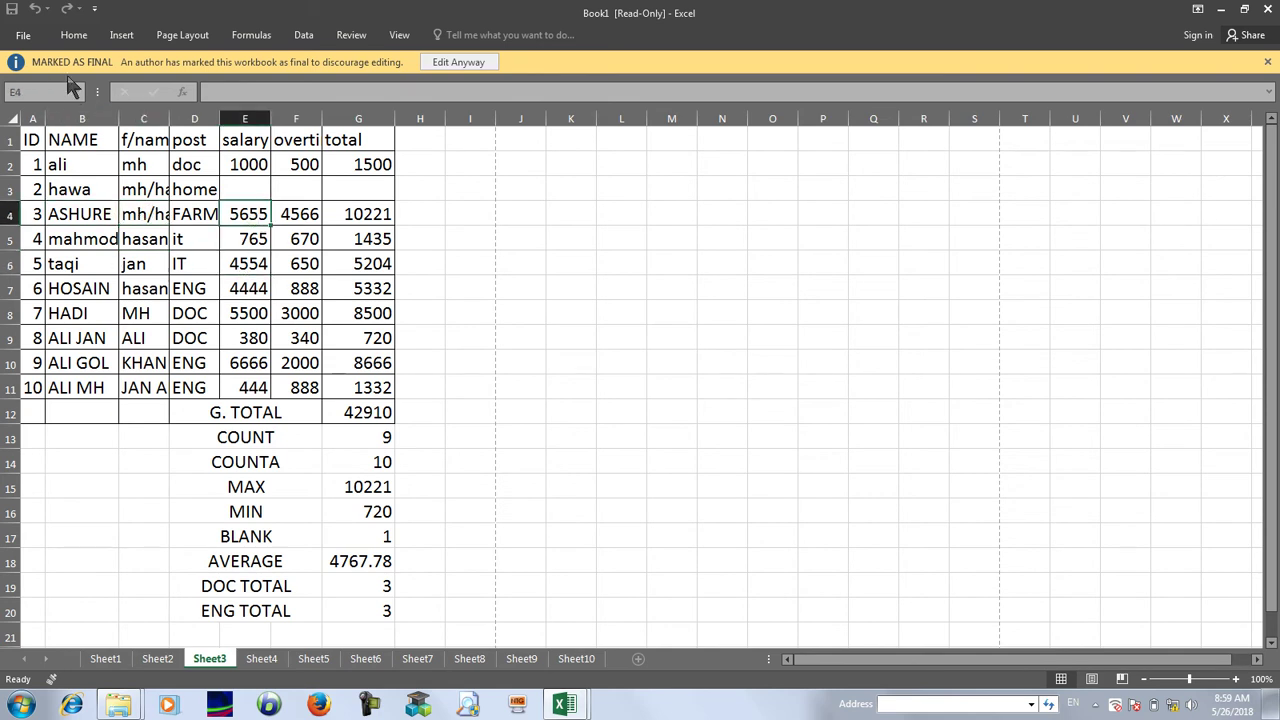
{"action": "left_click", "coordinate": [197, 161]}
{"action": "left_click", "coordinate": [300, 197]}
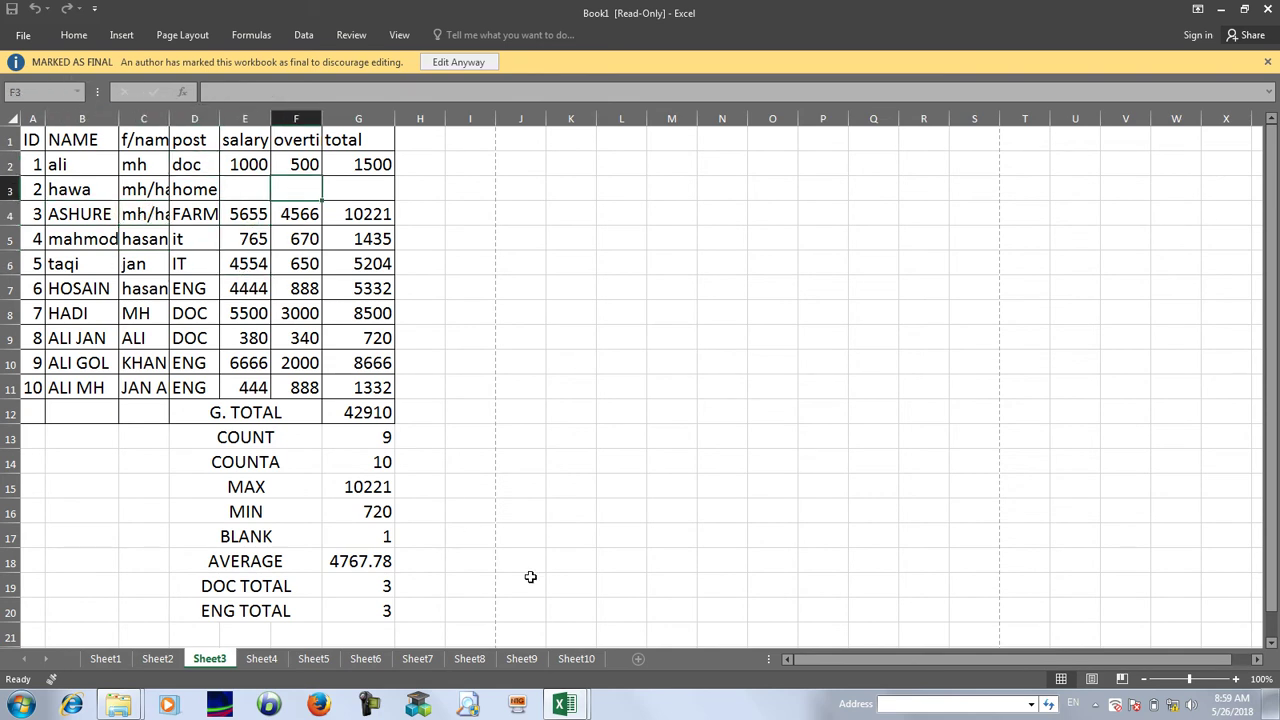
Step: Cycle through the sheet tabs from Sheet8 back to Sheet1 and on to Sheet10, then bring TimeCard1 forward
{"action": "left_click", "coordinate": [469, 659]}
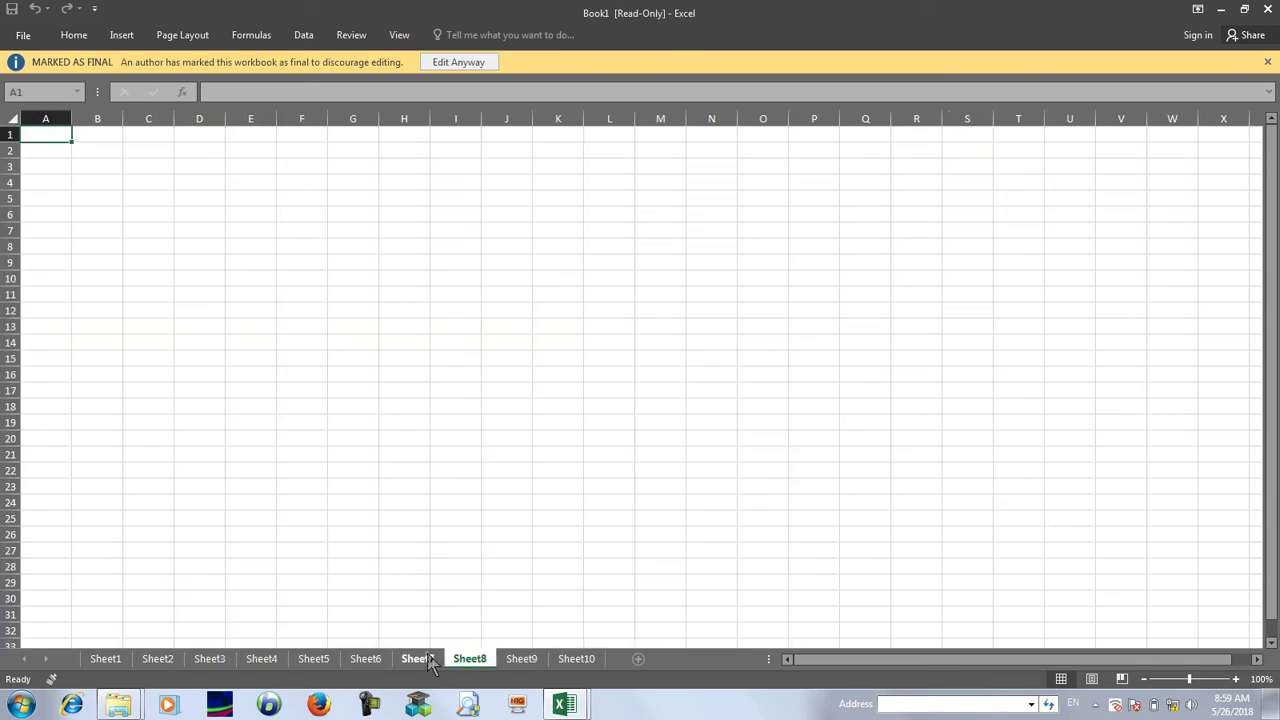
{"action": "left_click", "coordinate": [416, 659]}
{"action": "left_click", "coordinate": [365, 659]}
{"action": "left_click", "coordinate": [313, 659]}
{"action": "left_click", "coordinate": [265, 659]}
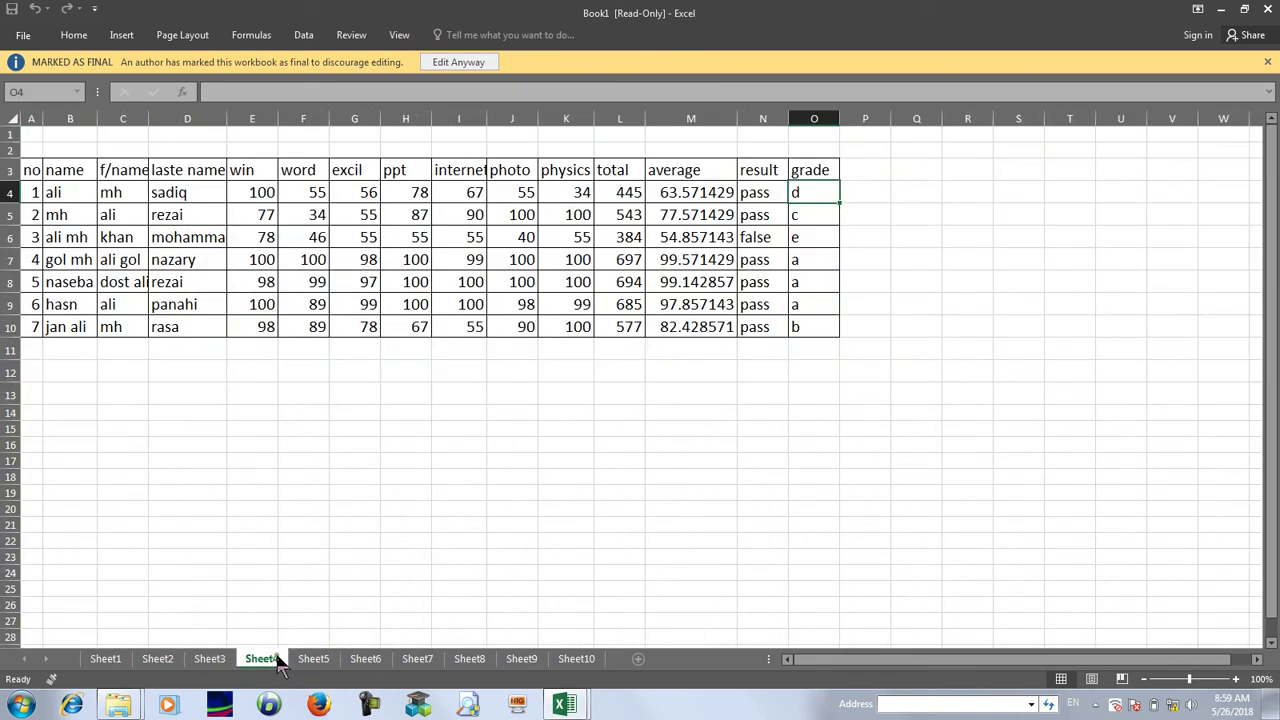
{"action": "left_click", "coordinate": [215, 659]}
{"action": "left_click", "coordinate": [160, 659]}
{"action": "left_click", "coordinate": [106, 659]}
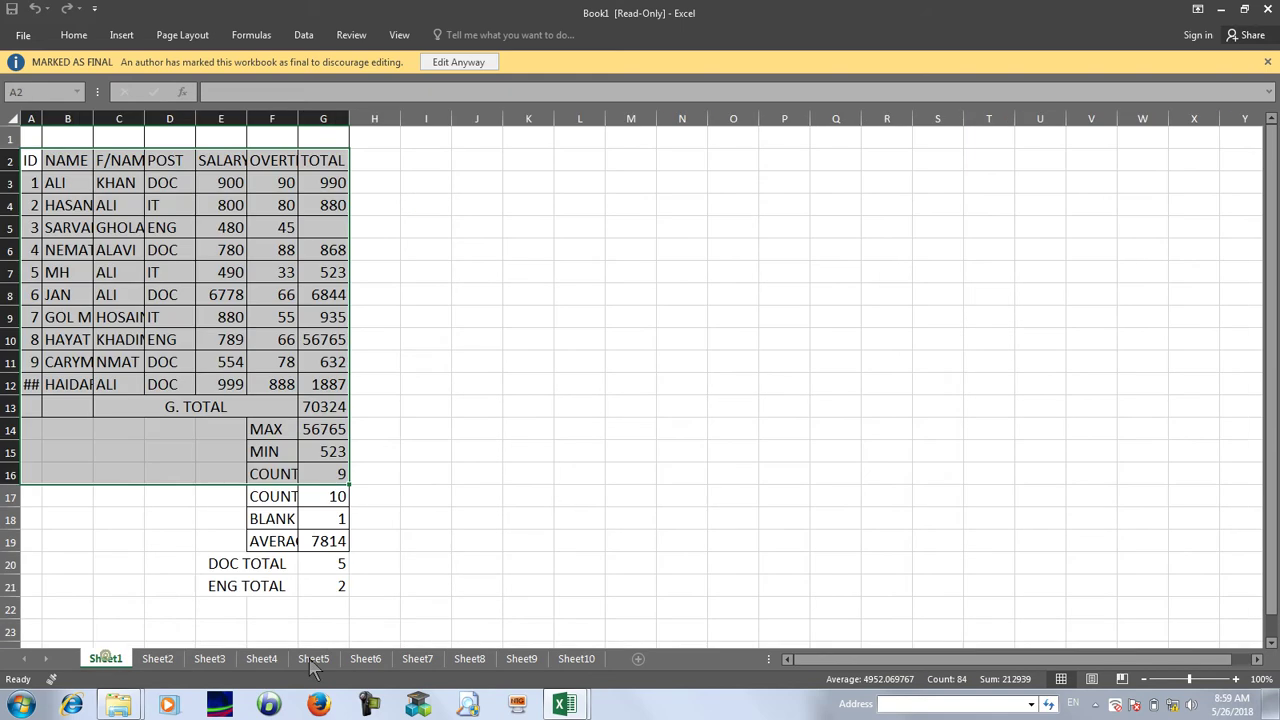
{"action": "left_click", "coordinate": [521, 659]}
{"action": "left_click", "coordinate": [576, 659]}
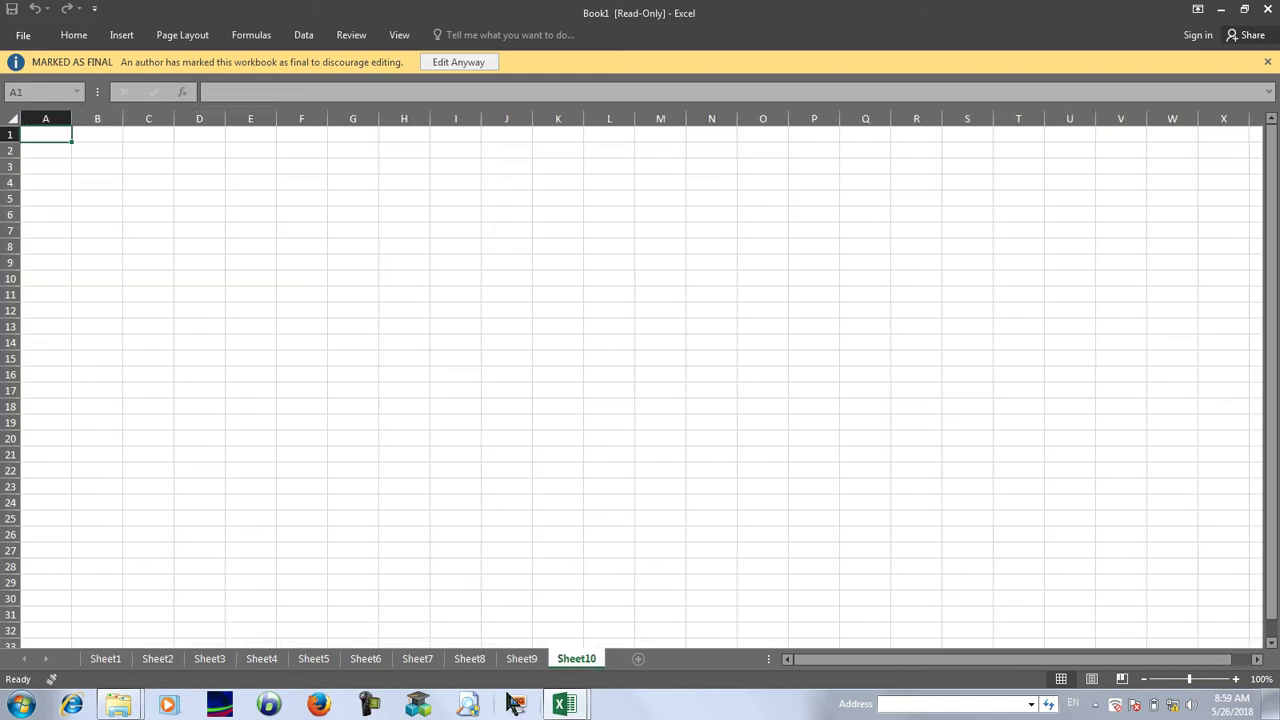
{"action": "mouse_move", "coordinate": [564, 704]}
{"action": "left_click", "coordinate": [632, 662]}
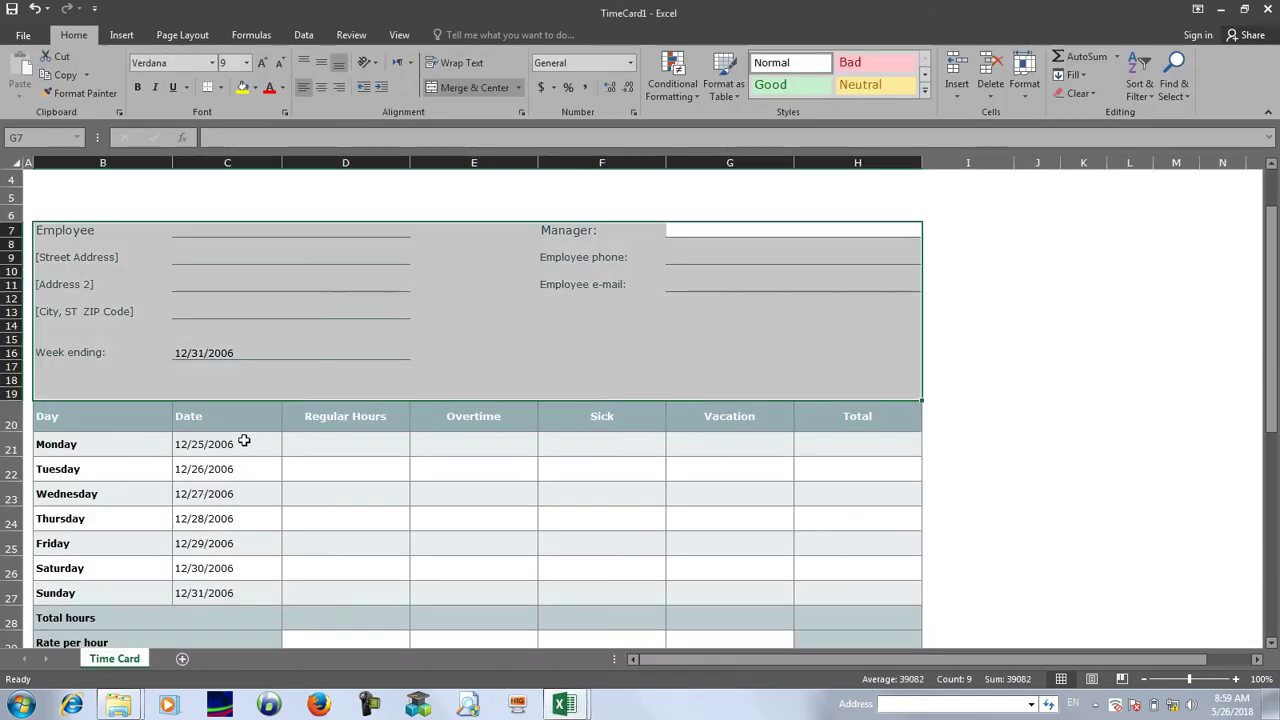
Step: Test-edit header cell D20 with 'sdf' and cancel so Regular Hours remains
{"action": "left_click", "coordinate": [22, 35]}
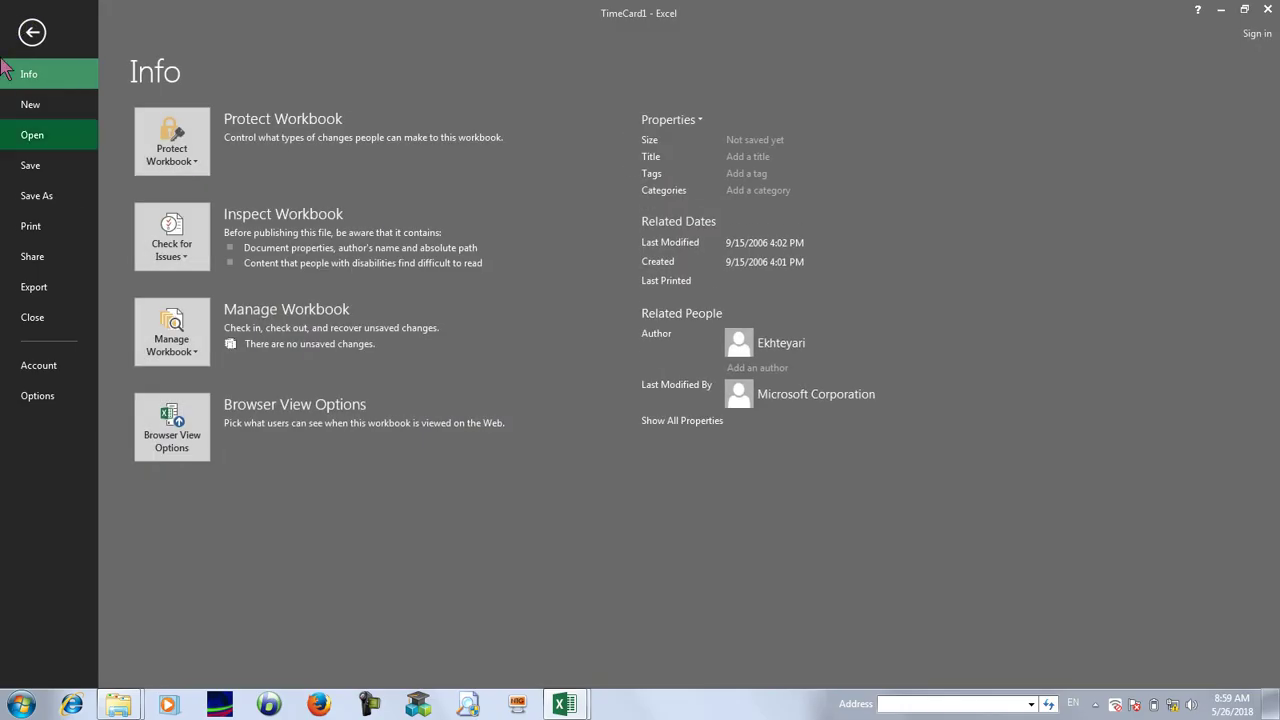
{"action": "left_click", "coordinate": [32, 32]}
{"action": "left_click", "coordinate": [395, 425]}
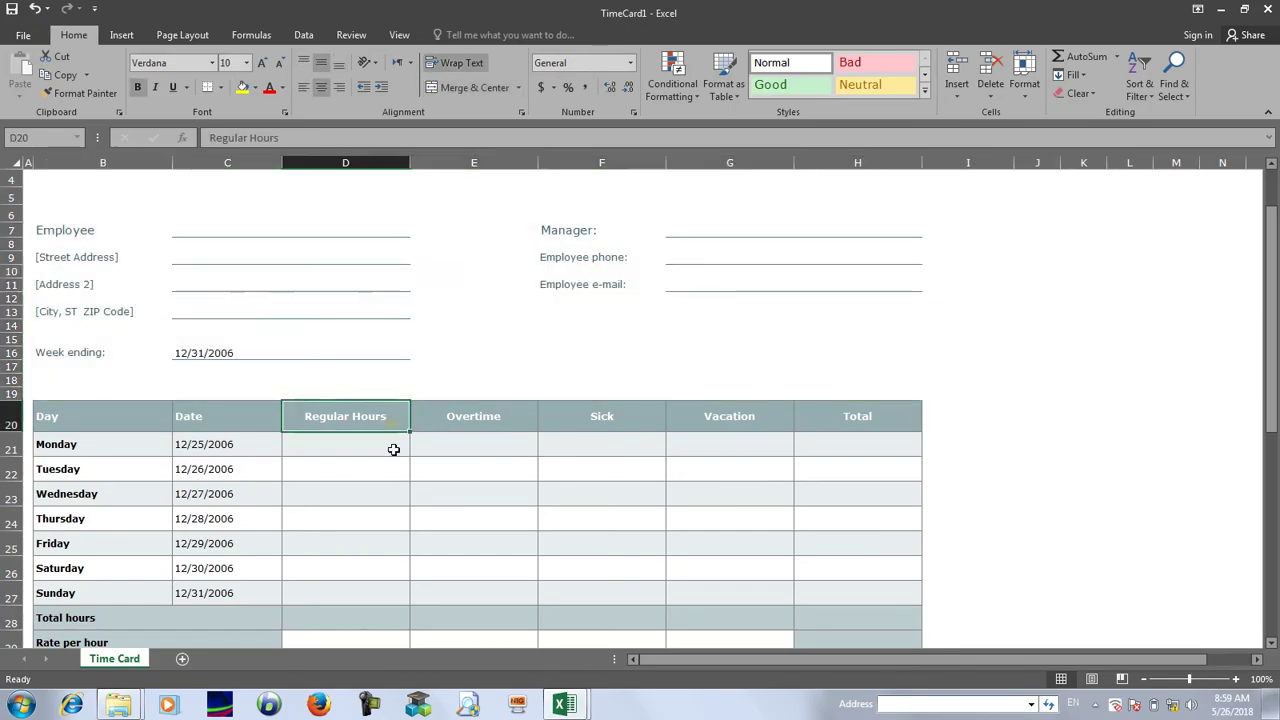
{"action": "type", "text": "sdf"}
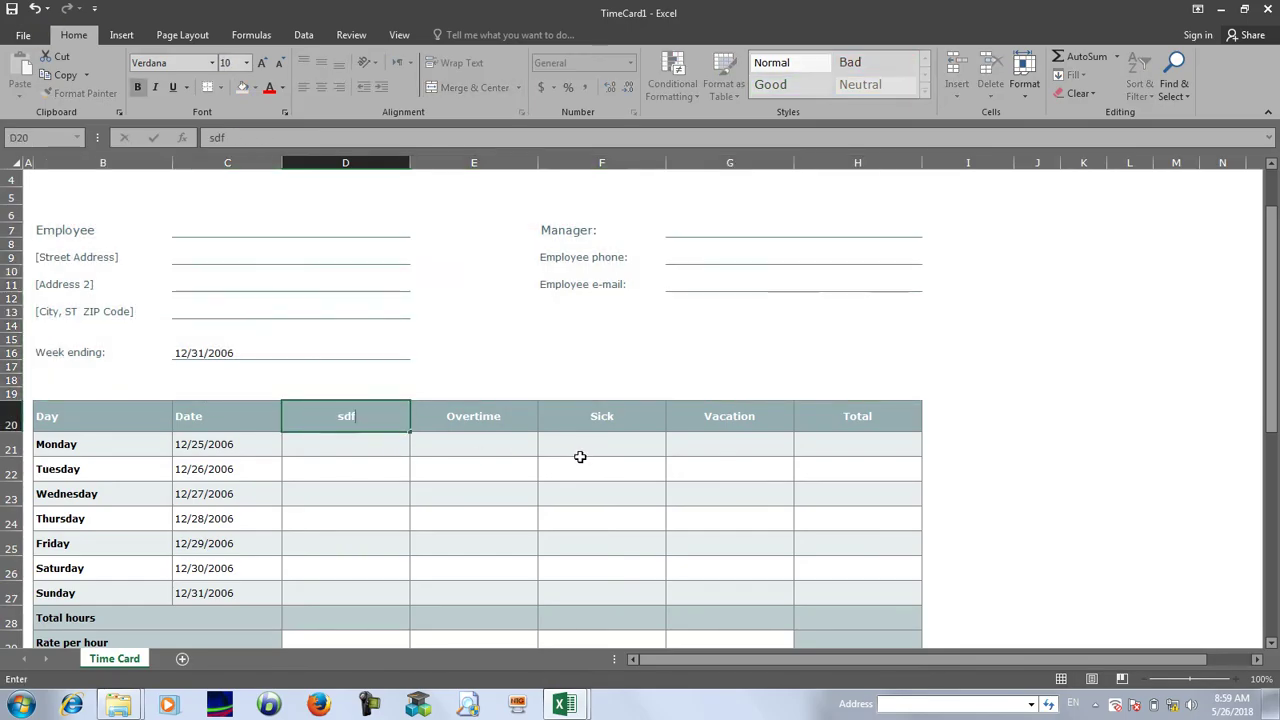
{"action": "key", "text": "Escape"}
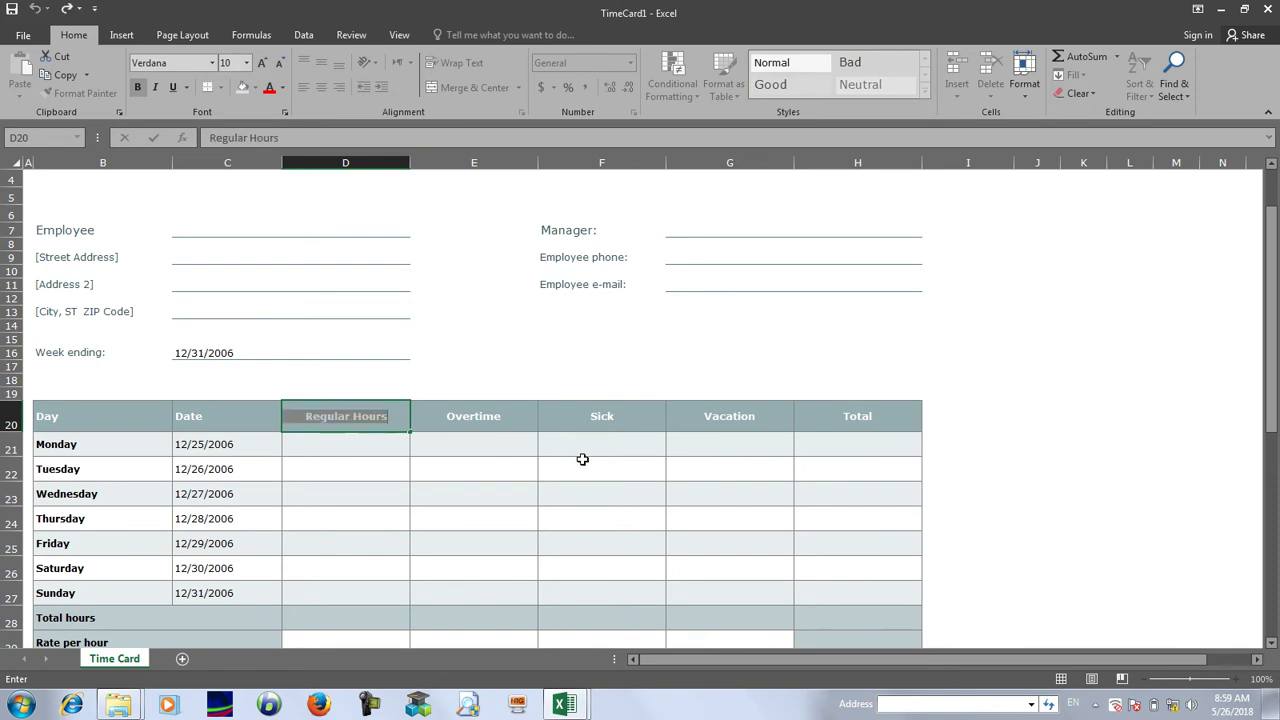
Step: Select the daily hours table B20:H26 and the Total hours and rate cells B28:D29
{"action": "left_click", "coordinate": [378, 437]}
{"action": "mouse_move", "coordinate": [92, 411]}
{"action": "left_mouse_down"}
{"action": "mouse_move", "coordinate": [840, 564]}
{"action": "mouse_move", "coordinate": [846, 577]}
{"action": "left_mouse_up"}
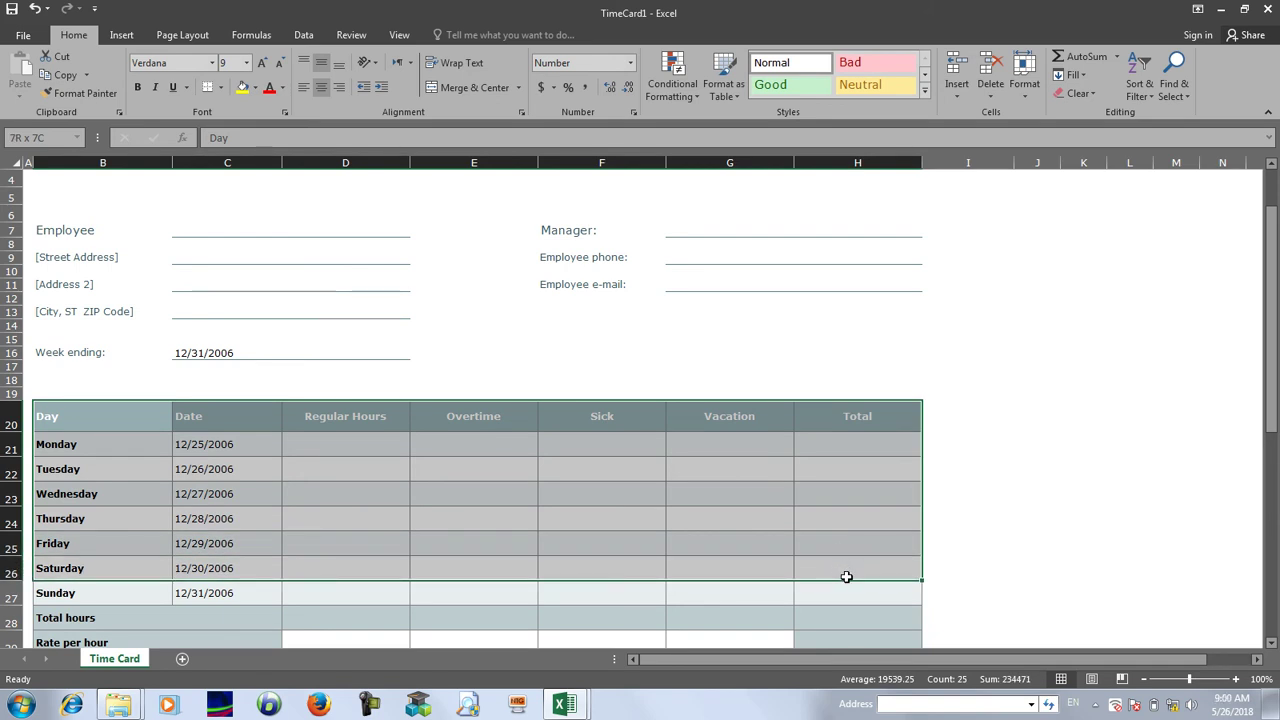
{"action": "mouse_move", "coordinate": [843, 437]}
{"action": "left_mouse_down"}
{"action": "mouse_move", "coordinate": [843, 557]}
{"action": "mouse_move", "coordinate": [806, 566]}
{"action": "left_mouse_up"}
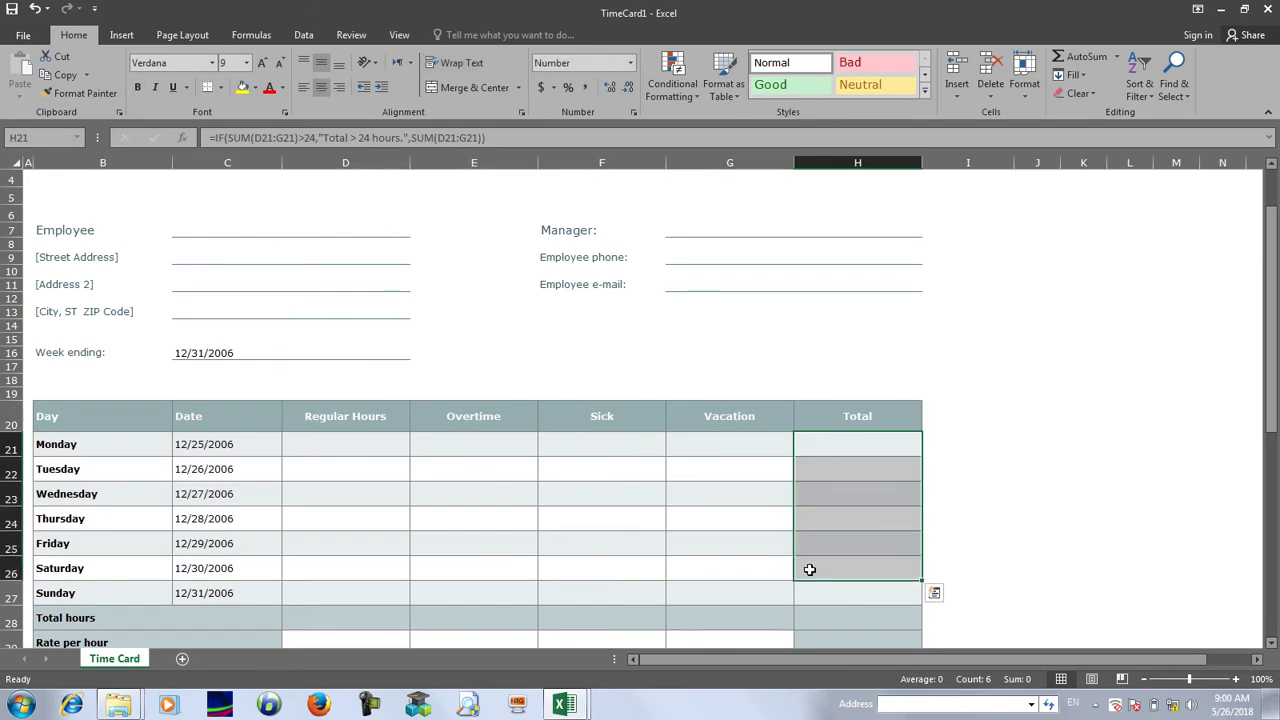
{"action": "scroll", "coordinate": [229, 554], "scroll_direction": "down", "scroll_amount": 1}
{"action": "mouse_move", "coordinate": [229, 558]}
{"action": "left_mouse_down"}
{"action": "mouse_move", "coordinate": [187, 604]}
{"action": "mouse_move", "coordinate": [823, 620]}
{"action": "left_mouse_up"}
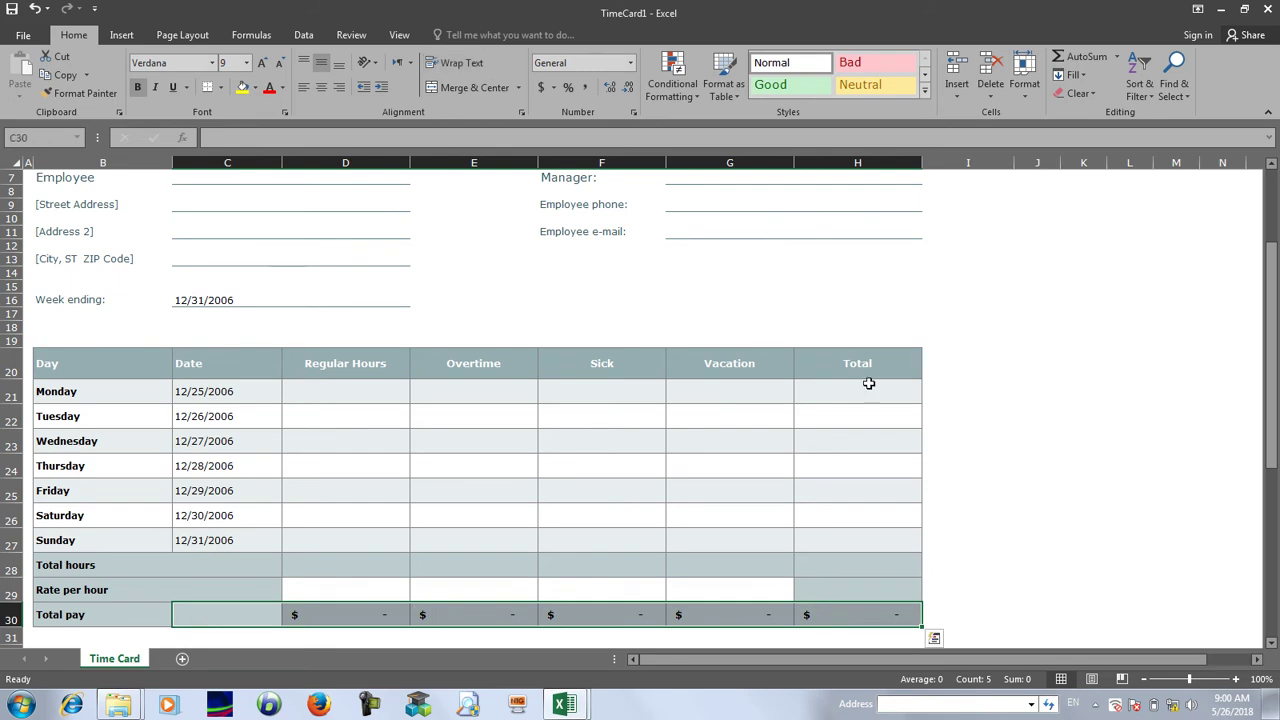
{"action": "scroll", "coordinate": [428, 368], "scroll_direction": "up", "scroll_amount": 2}
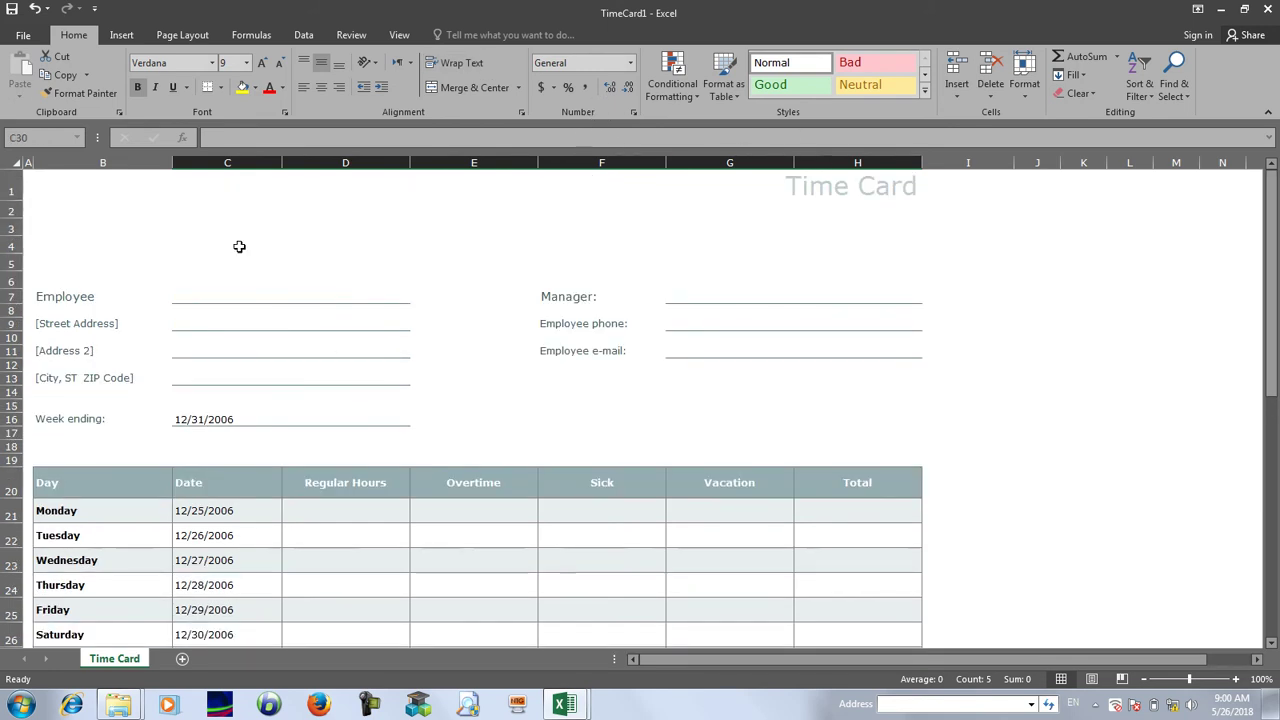
{"action": "left_click", "coordinate": [23, 35]}
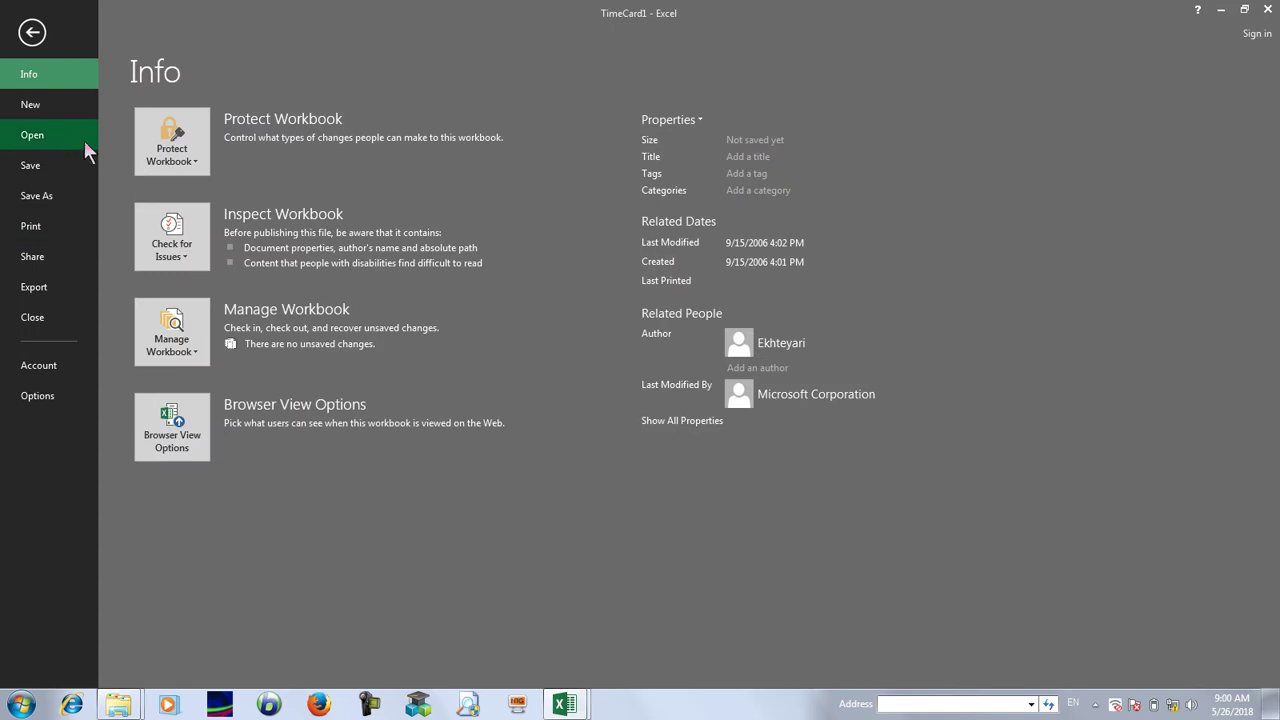
Step: Mark TimeCard1 as final and save the final copy to the Desktop
{"action": "left_click", "coordinate": [172, 145]}
{"action": "left_click", "coordinate": [224, 212]}
{"action": "left_click", "coordinate": [614, 396]}
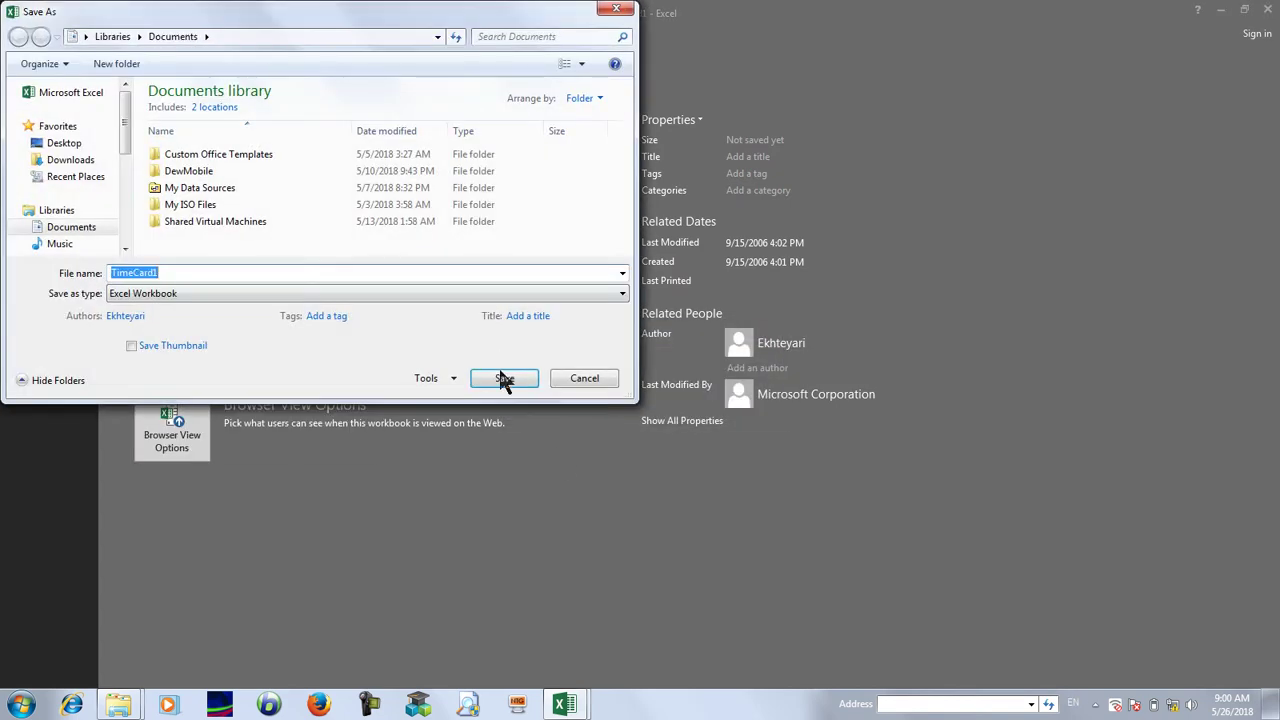
{"action": "left_click", "coordinate": [64, 143]}
{"action": "left_click", "coordinate": [504, 378]}
{"action": "left_click", "coordinate": [646, 414]}
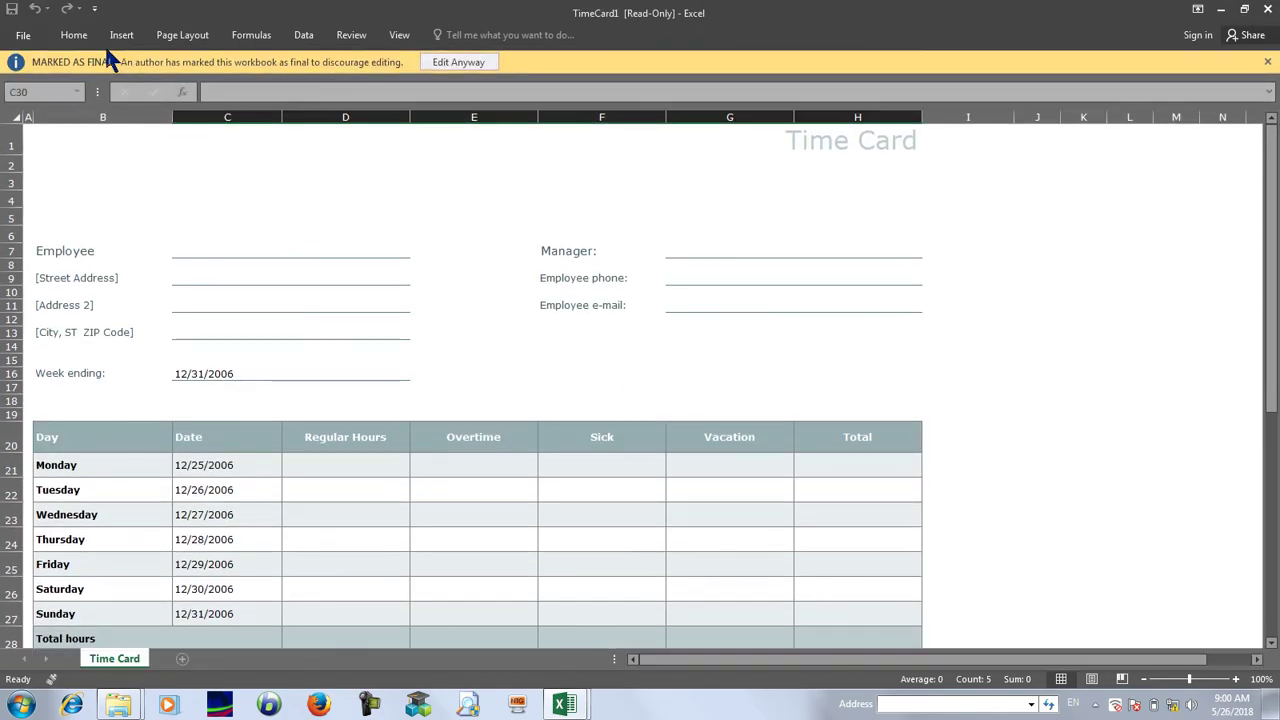
{"action": "left_click", "coordinate": [74, 35]}
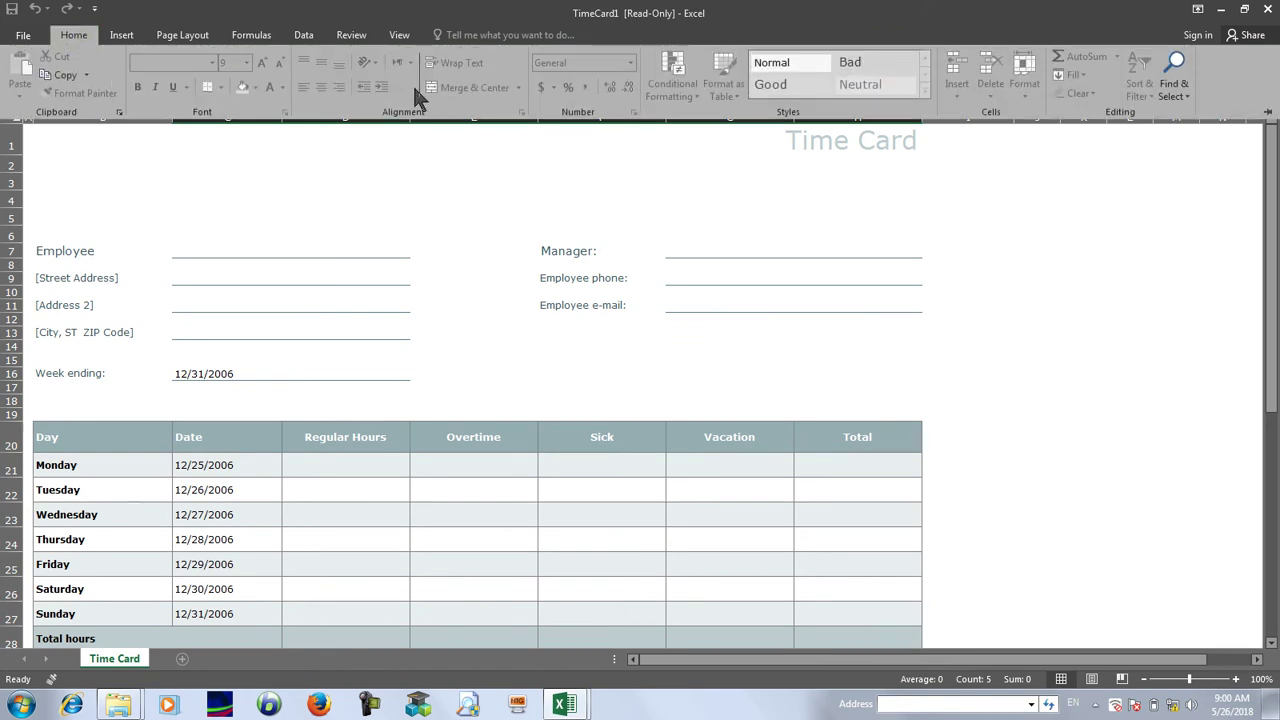
Step: Choose Edit Anyway to unlock the final workbook, select C9, and show Protect Workbook choices
{"action": "left_click", "coordinate": [500, 303]}
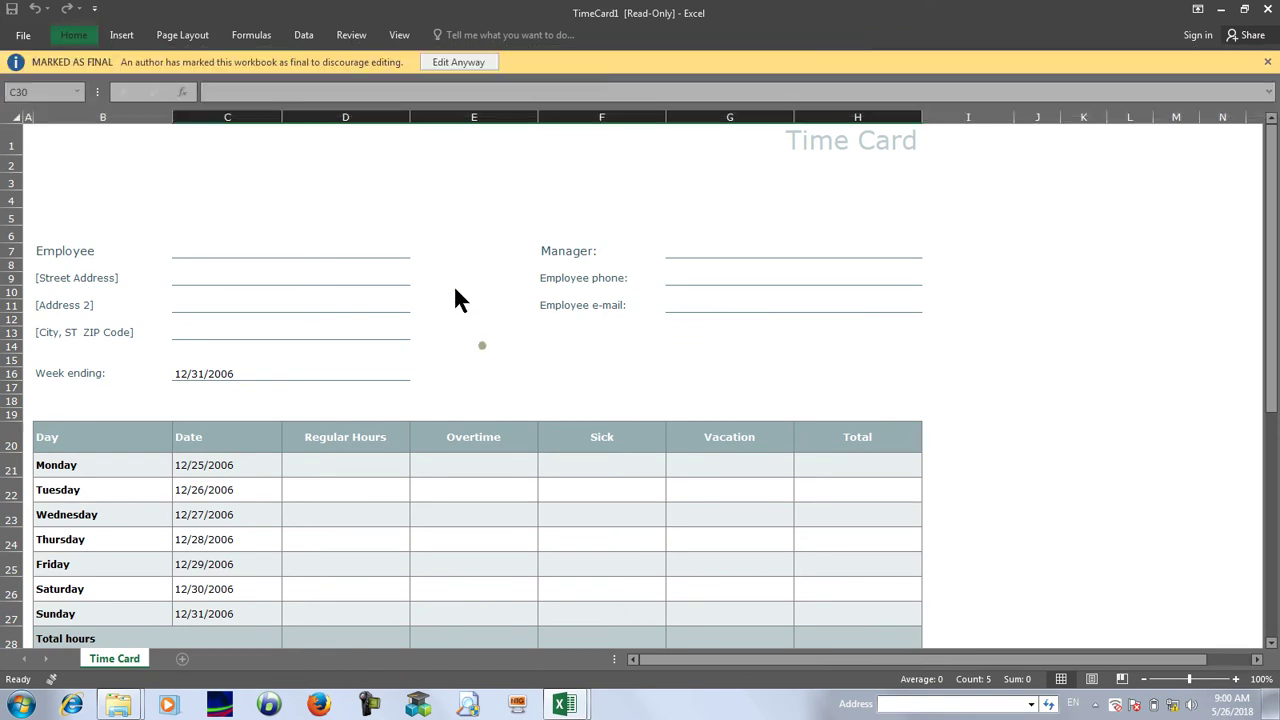
{"action": "left_click", "coordinate": [453, 72]}
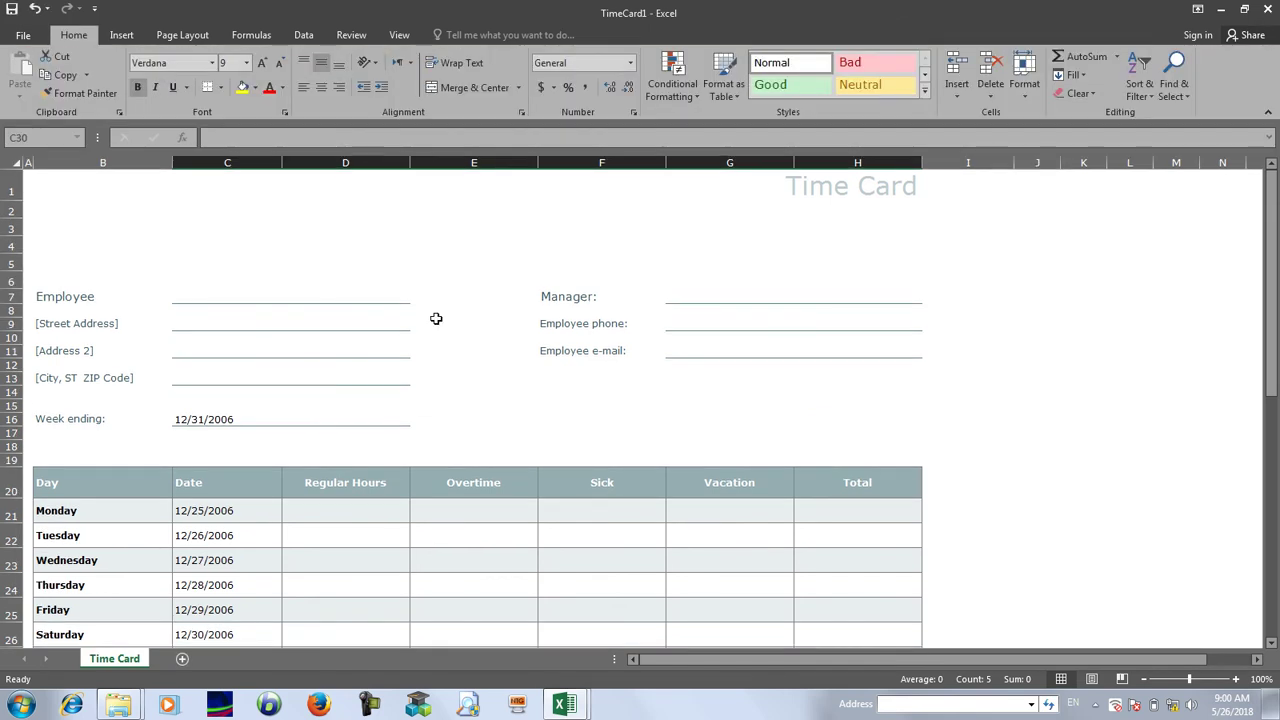
{"action": "left_click", "coordinate": [256, 321]}
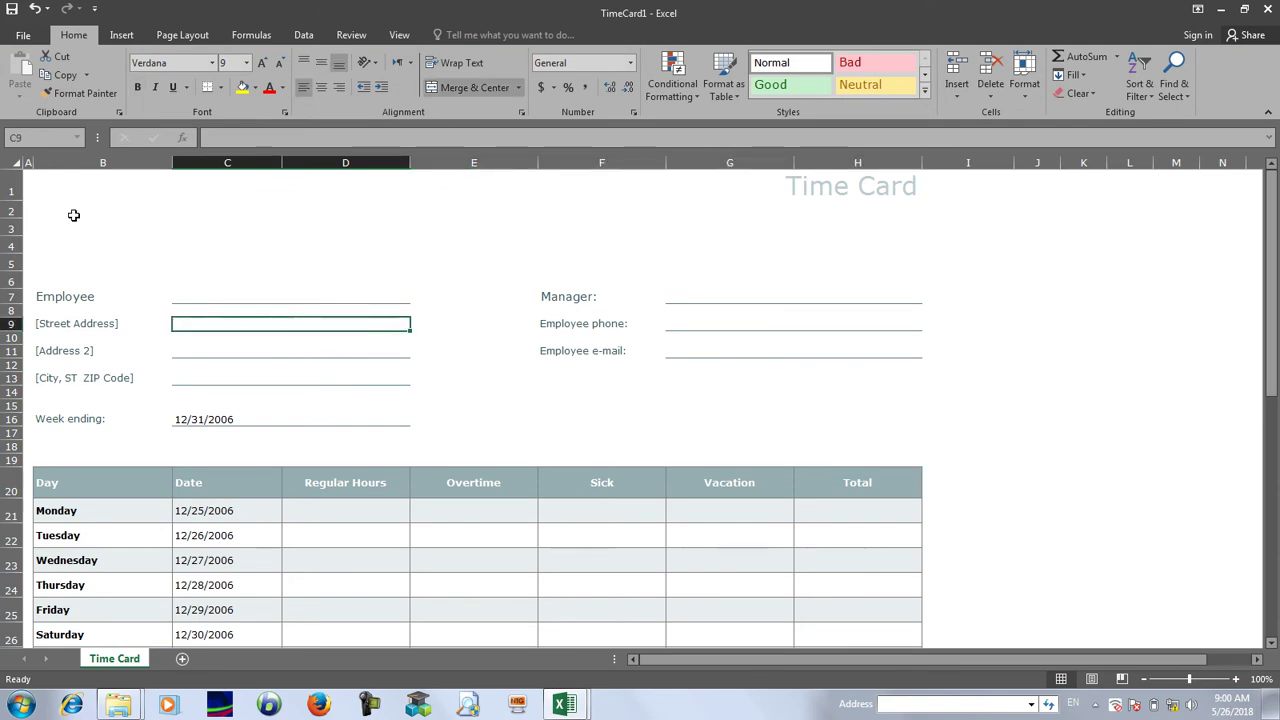
{"action": "left_click", "coordinate": [18, 38]}
{"action": "left_click", "coordinate": [175, 210]}
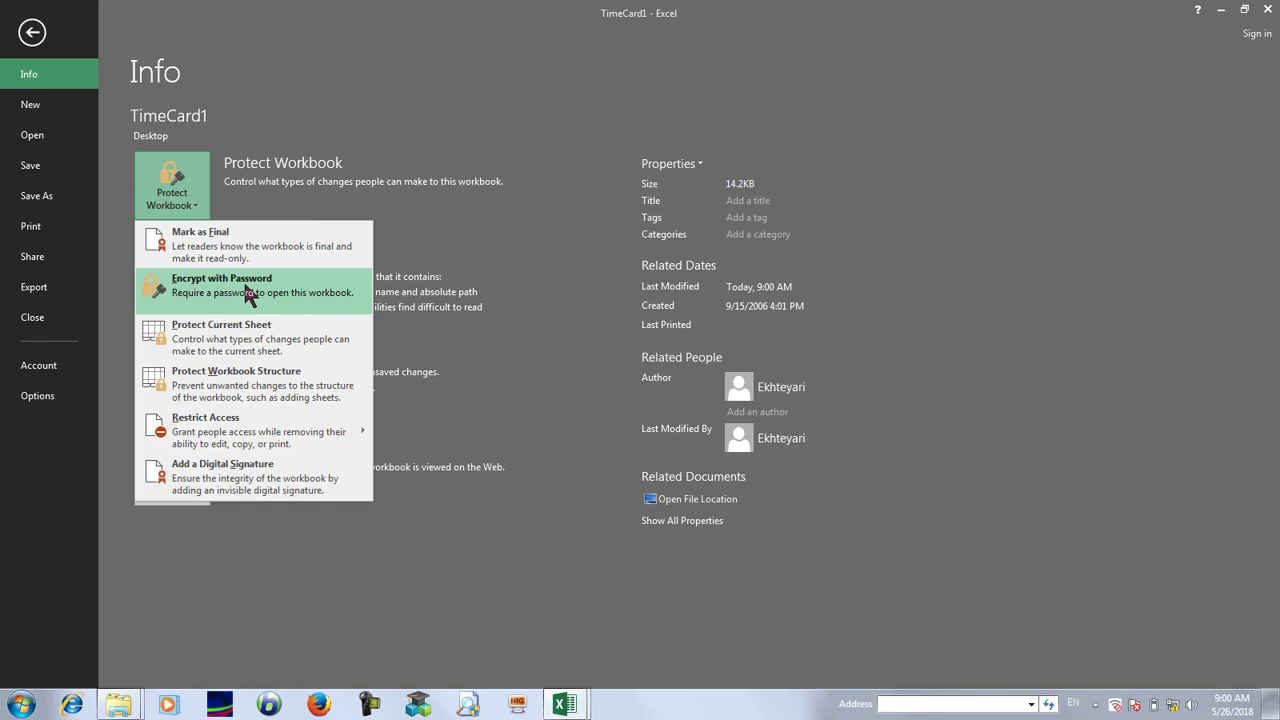
Step: Encrypt TimeCard1 with an open password, re-enter it to confirm, and save the workbook
{"action": "left_click", "coordinate": [247, 291]}
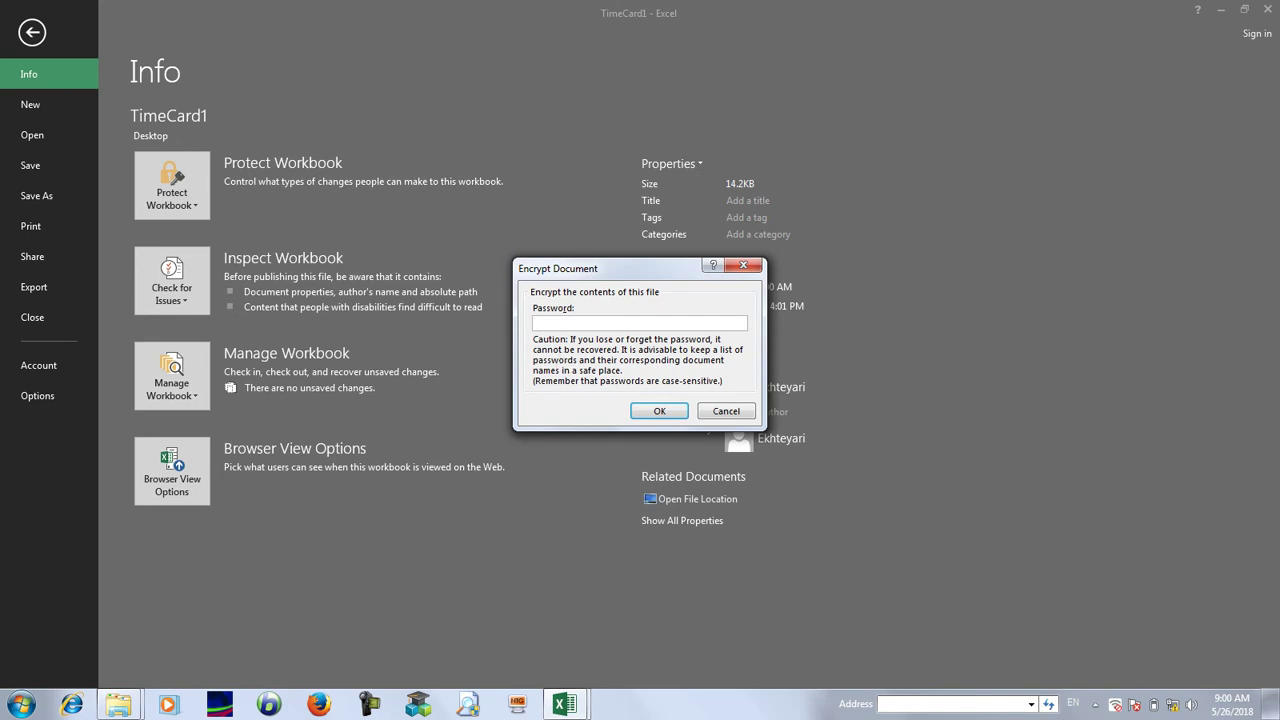
{"action": "key", "text": "Return"}
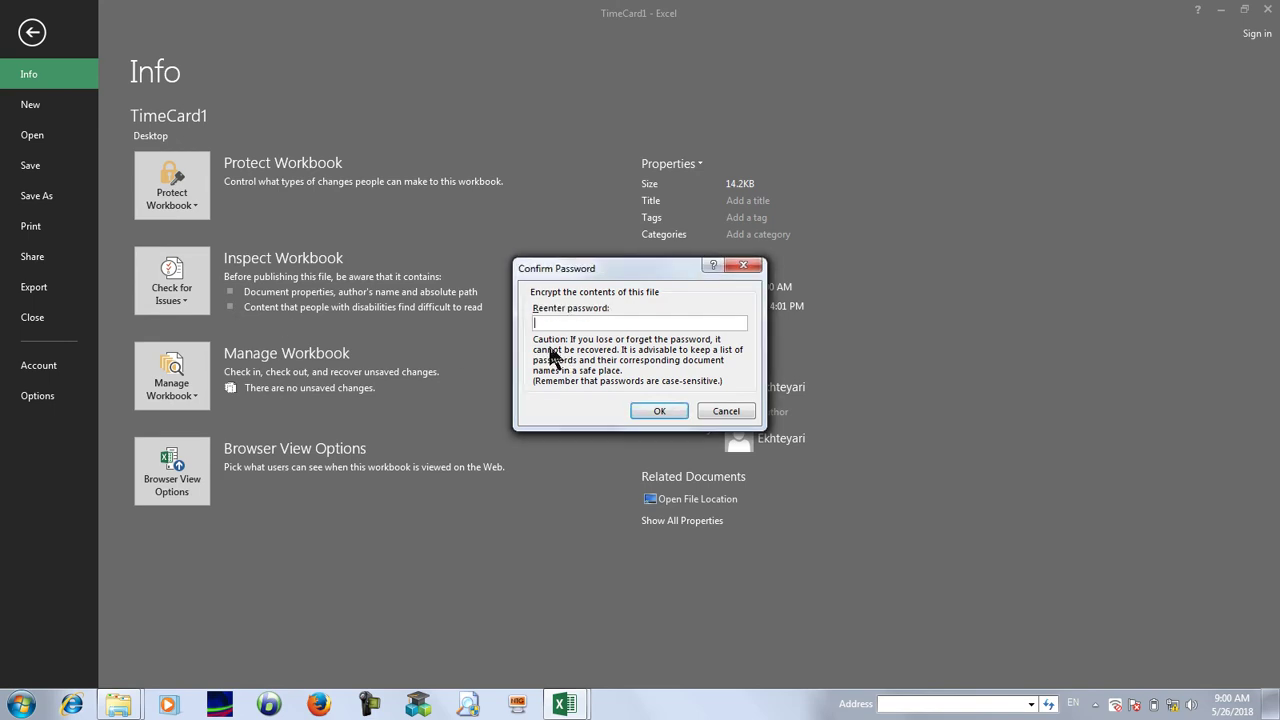
{"action": "key", "text": "Return"}
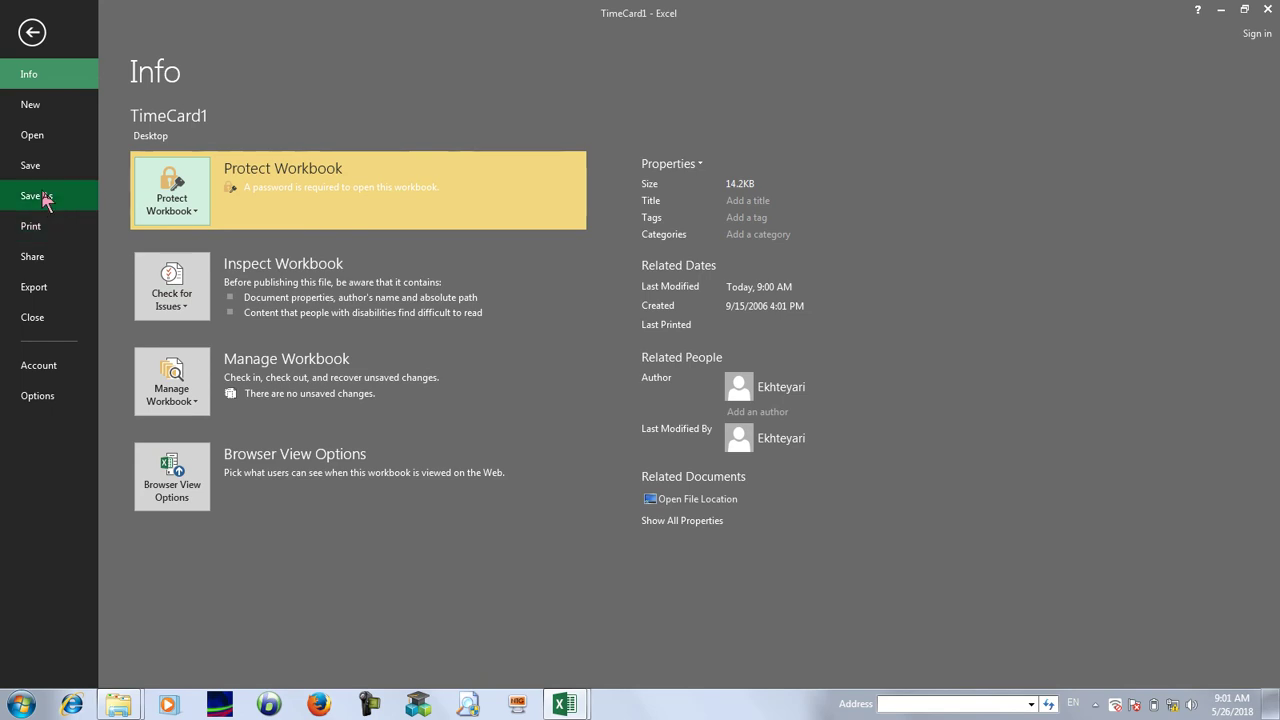
{"action": "left_click", "coordinate": [30, 165]}
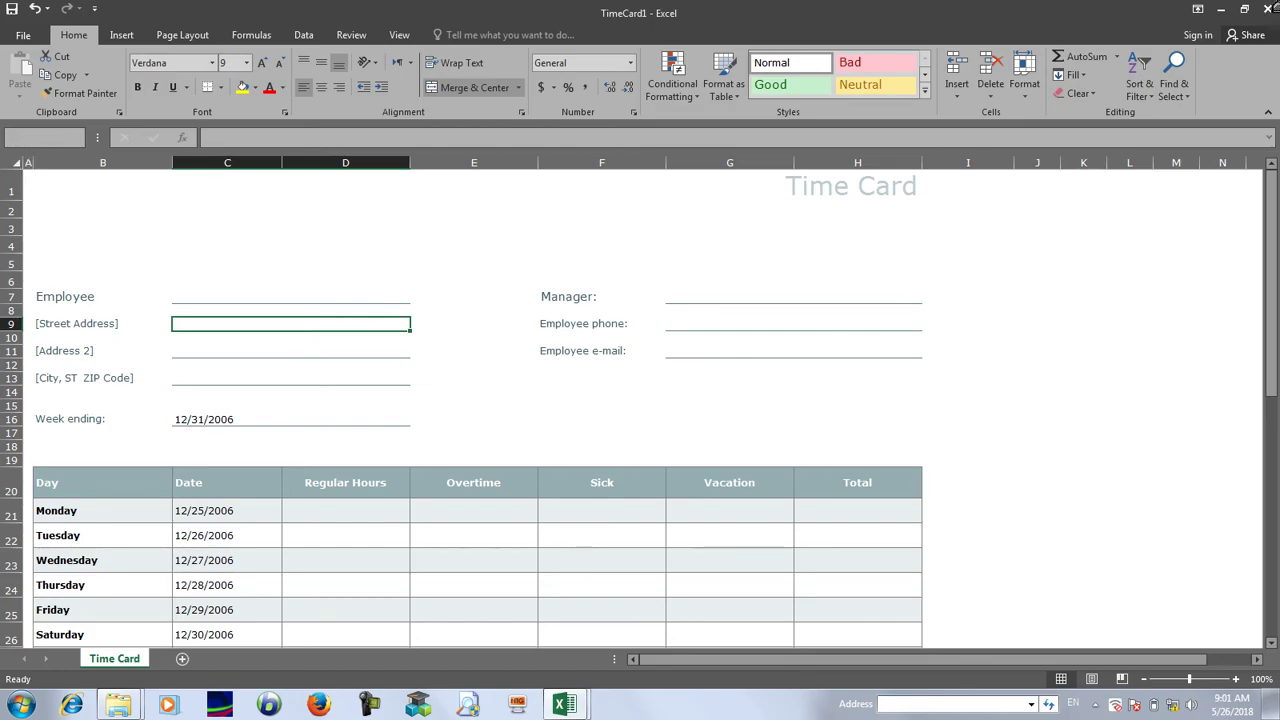
Step: Close both Excel windows and the AutoPlay prompt, then open TimeCard1 from the desktop
{"action": "left_click", "coordinate": [1266, 9]}
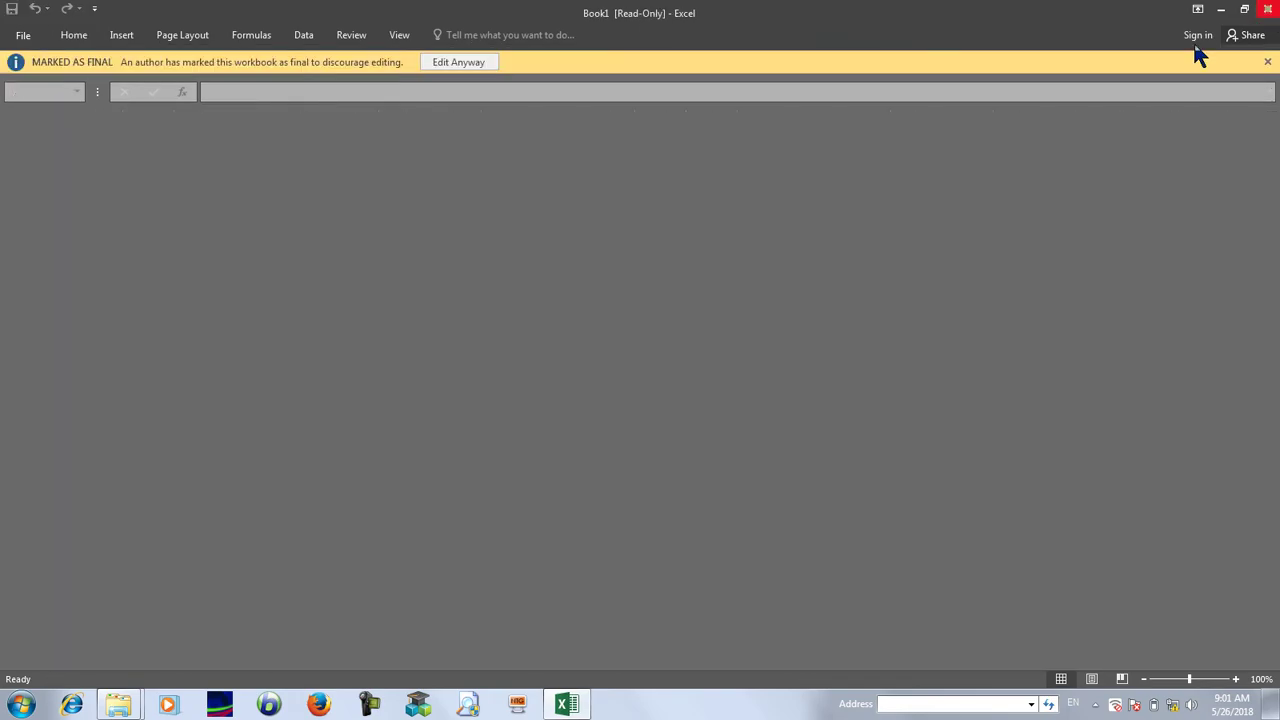
{"action": "left_click", "coordinate": [1266, 9]}
{"action": "left_click", "coordinate": [1266, 8]}
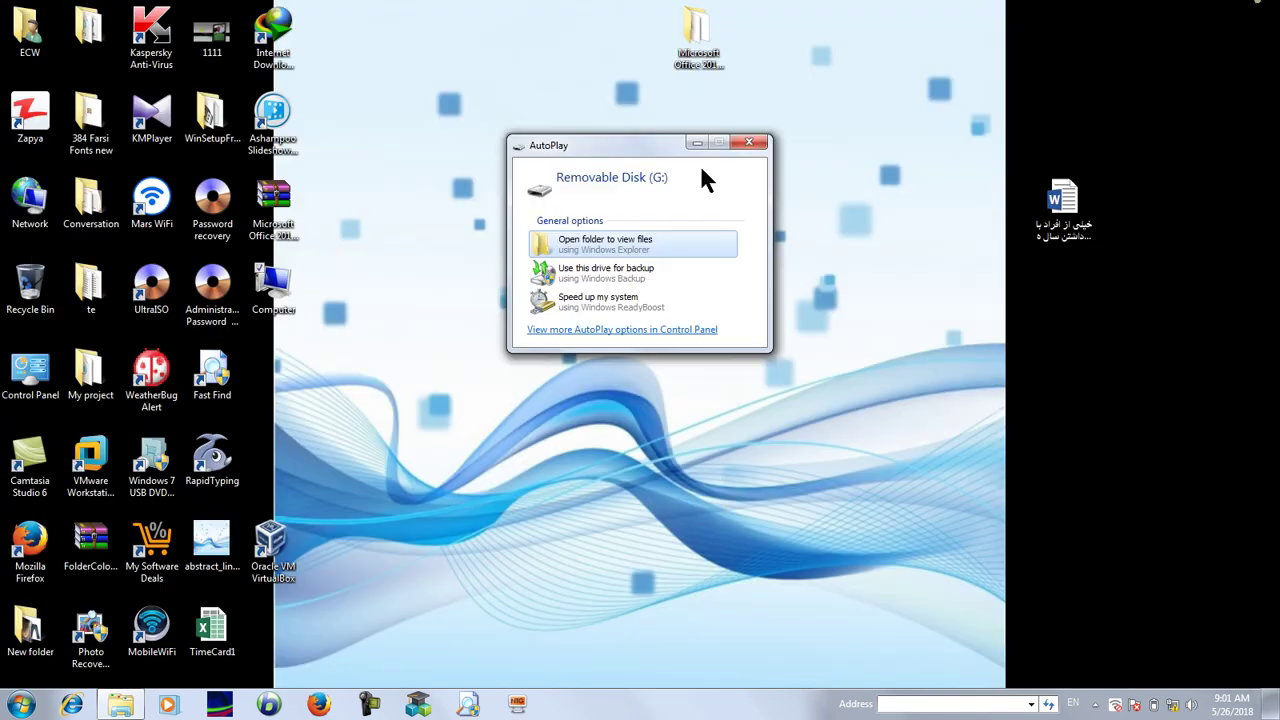
{"action": "left_click", "coordinate": [746, 145]}
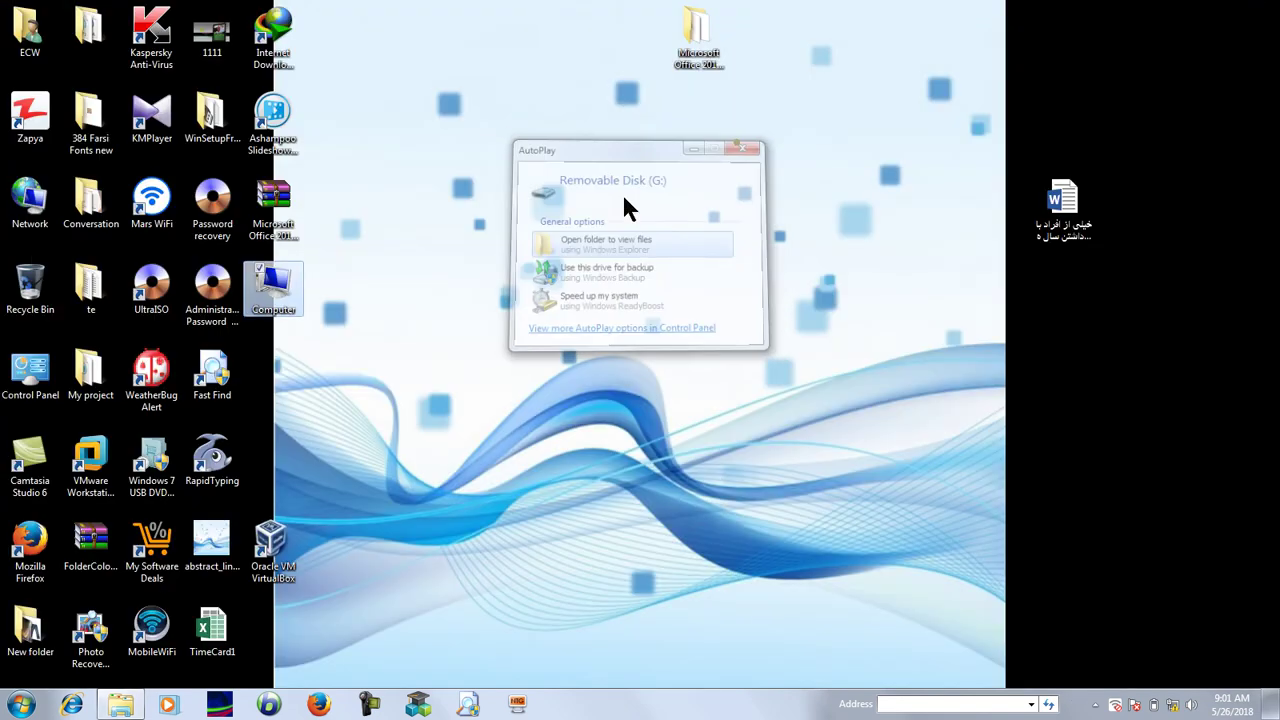
{"action": "double_click", "coordinate": [224, 641]}
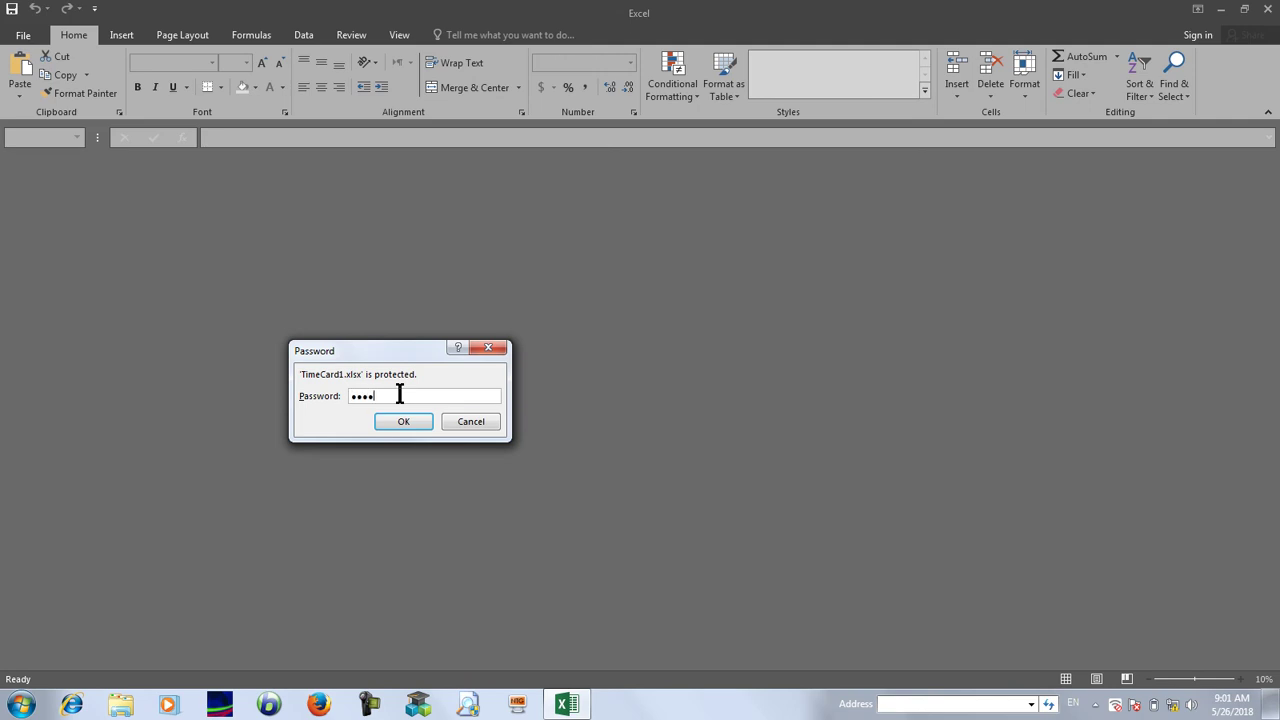
Step: Enter the password to open TimeCard1, select D17, and go to the File Info page
{"action": "key", "text": "Return"}
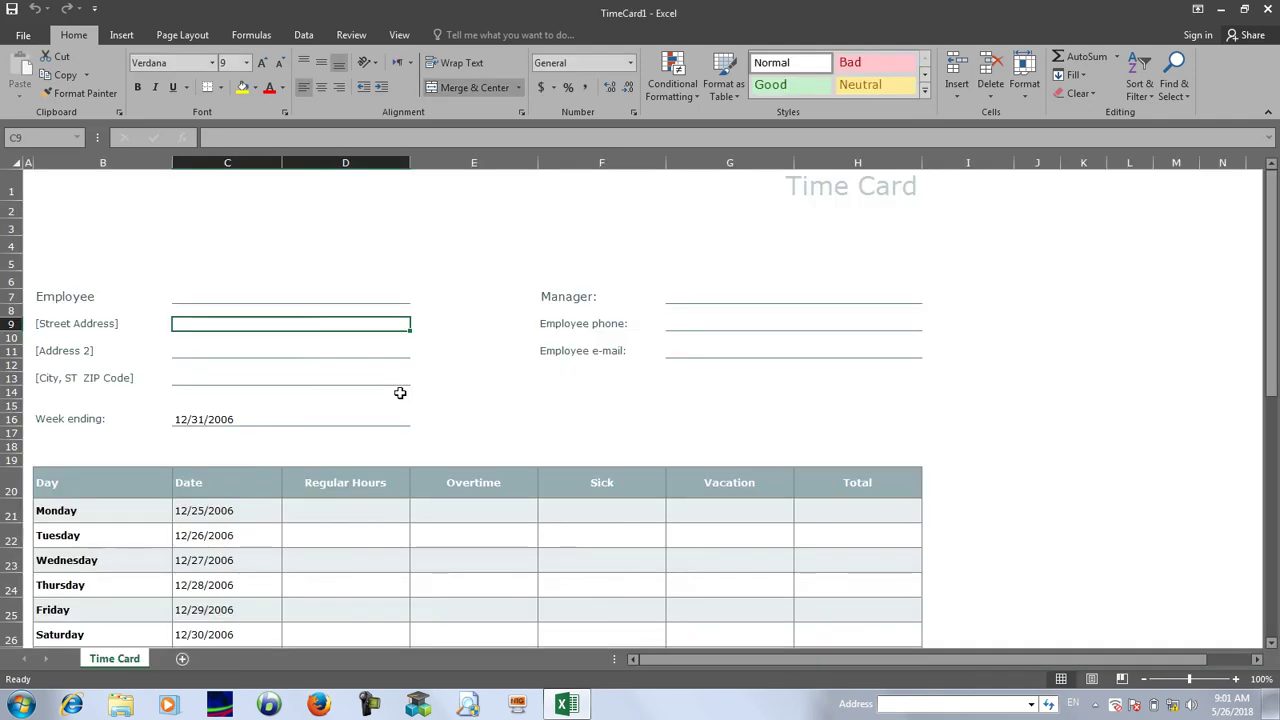
{"action": "left_click", "coordinate": [376, 434]}
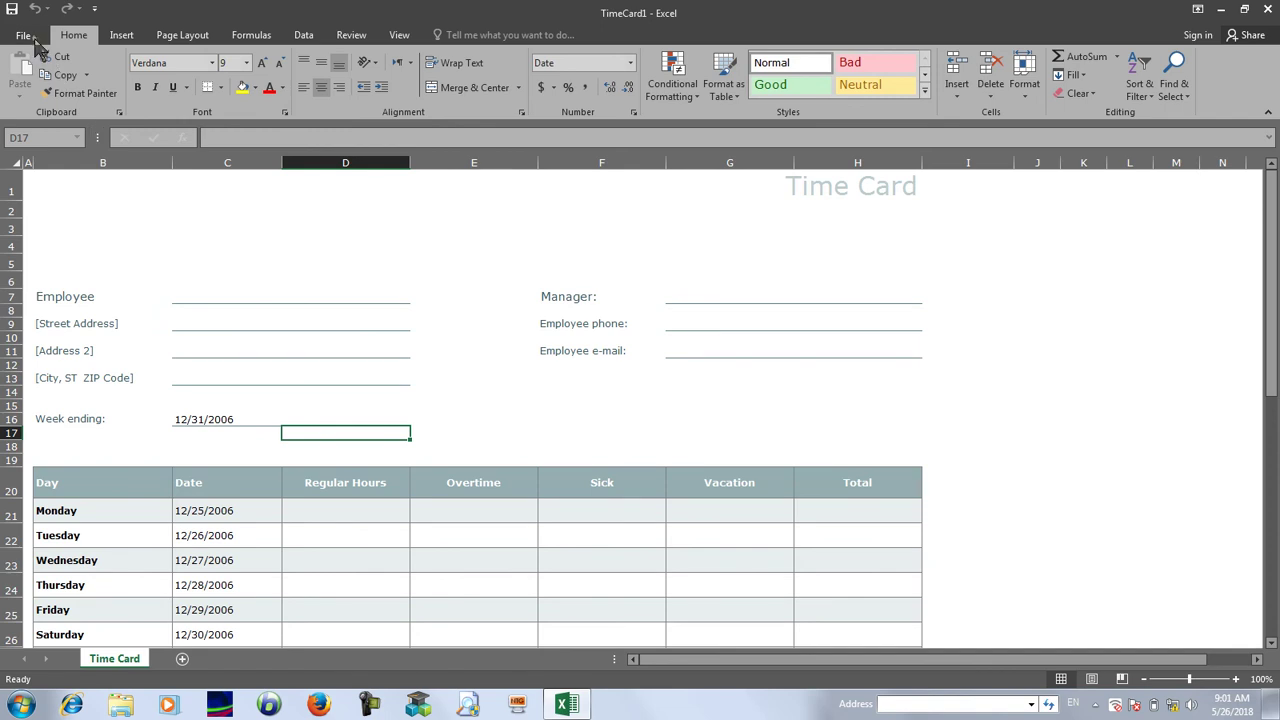
{"action": "left_click", "coordinate": [23, 35]}
Step: Clear the Encrypt with Password field so TimeCard1 no longer needs a password to open
{"action": "left_click", "coordinate": [171, 194]}
{"action": "left_click", "coordinate": [228, 297]}
{"action": "double_click", "coordinate": [607, 318]}
{"action": "key", "text": "BackSpace"}
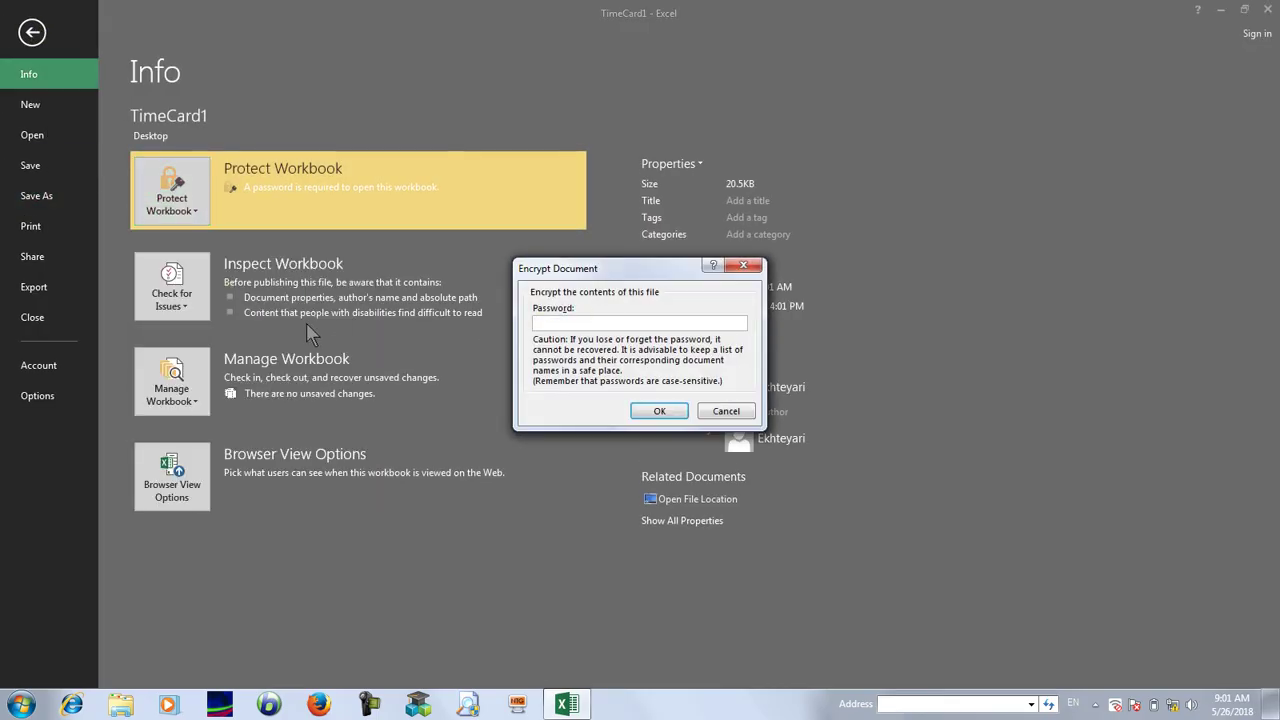
{"action": "key", "text": "Return"}
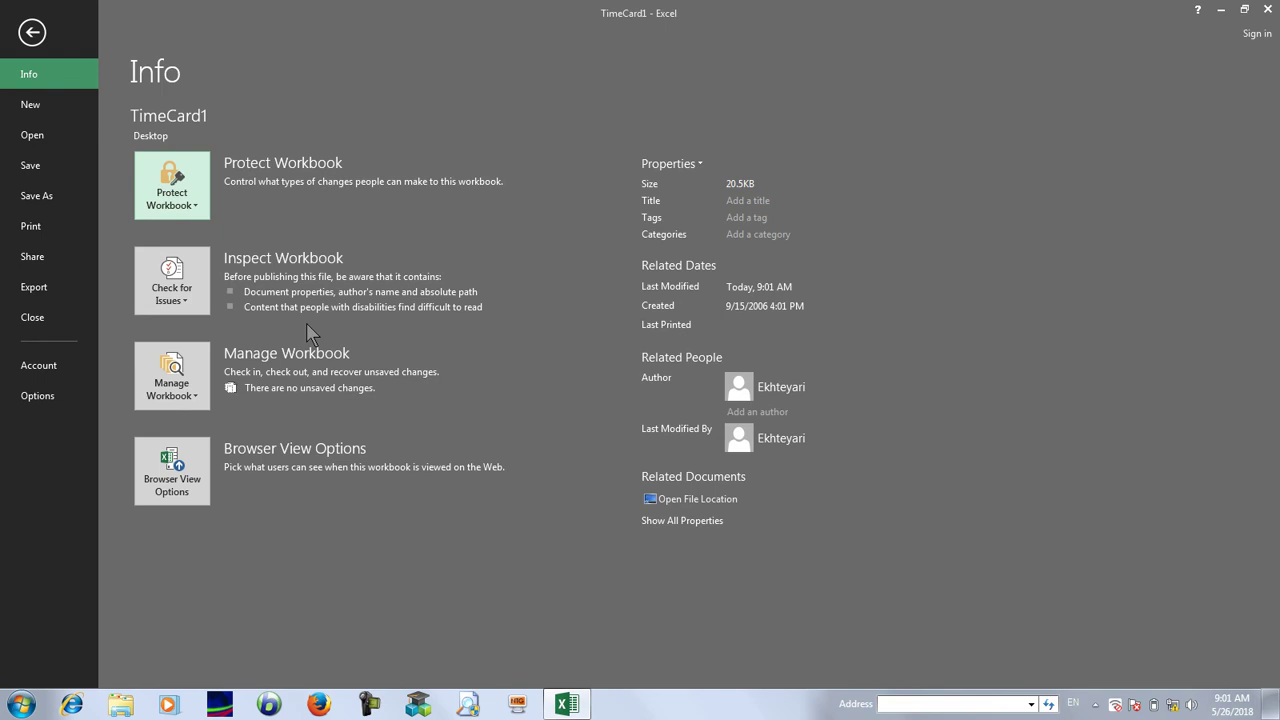
{"action": "left_click", "coordinate": [175, 207]}
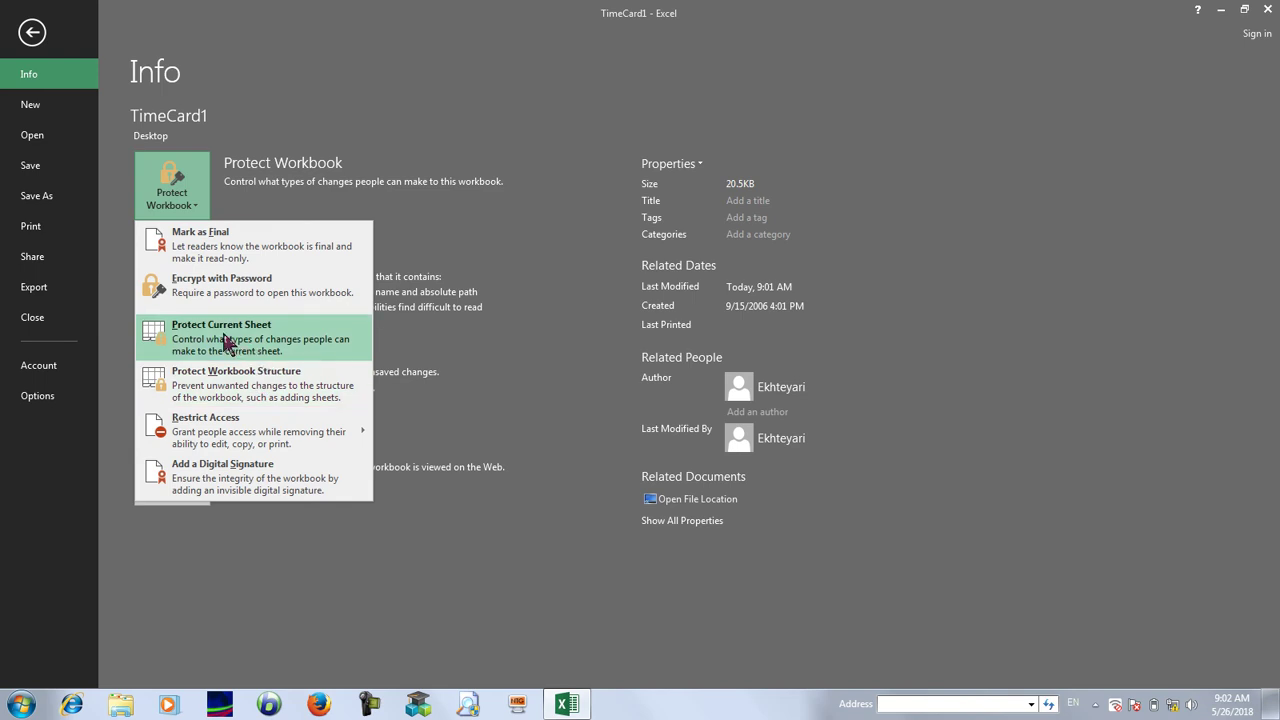
Step: Add a blank Sheet1, select some of its cells, and return to the Time Card sheet
{"action": "left_click", "coordinate": [33, 32]}
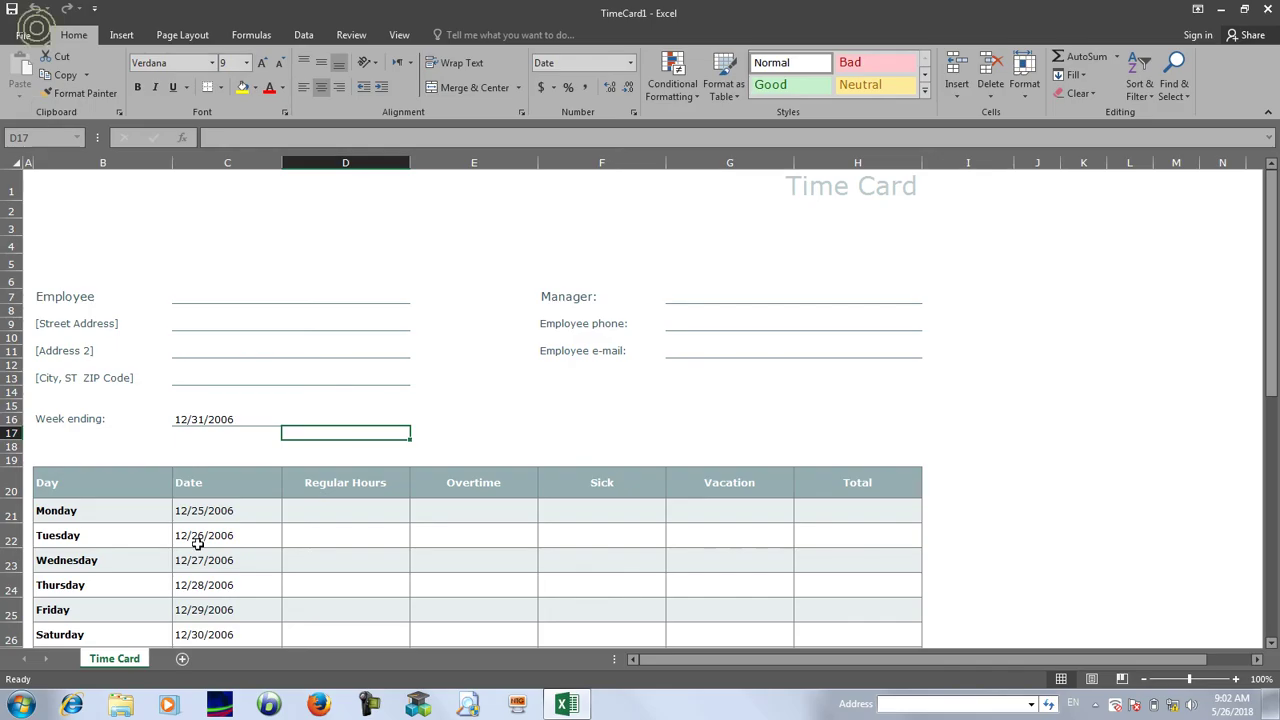
{"action": "left_click", "coordinate": [182, 658]}
{"action": "left_click", "coordinate": [109, 352]}
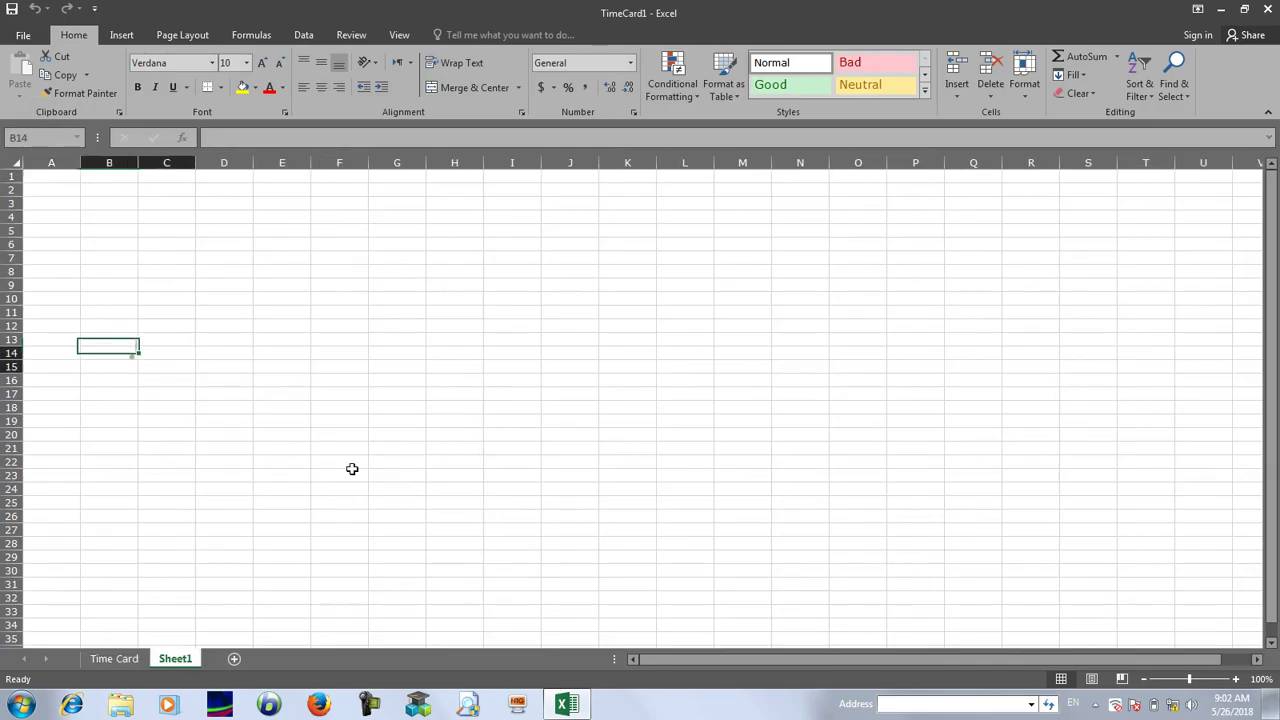
{"action": "left_click_drag", "start_coordinate": [220, 409], "coordinate": [425, 495]}
{"action": "left_click", "coordinate": [114, 658]}
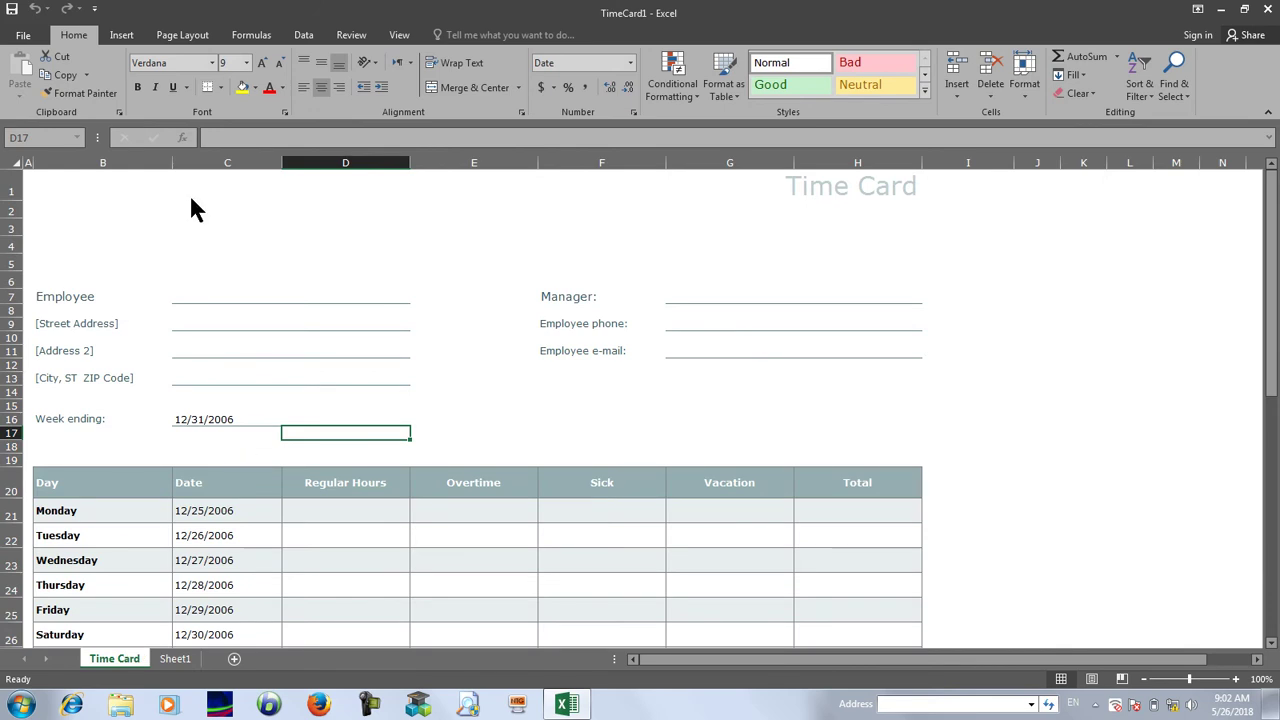
Step: Protect the Time Card sheet with a password via Protect Current Sheet, confirming the password
{"action": "left_click", "coordinate": [23, 35]}
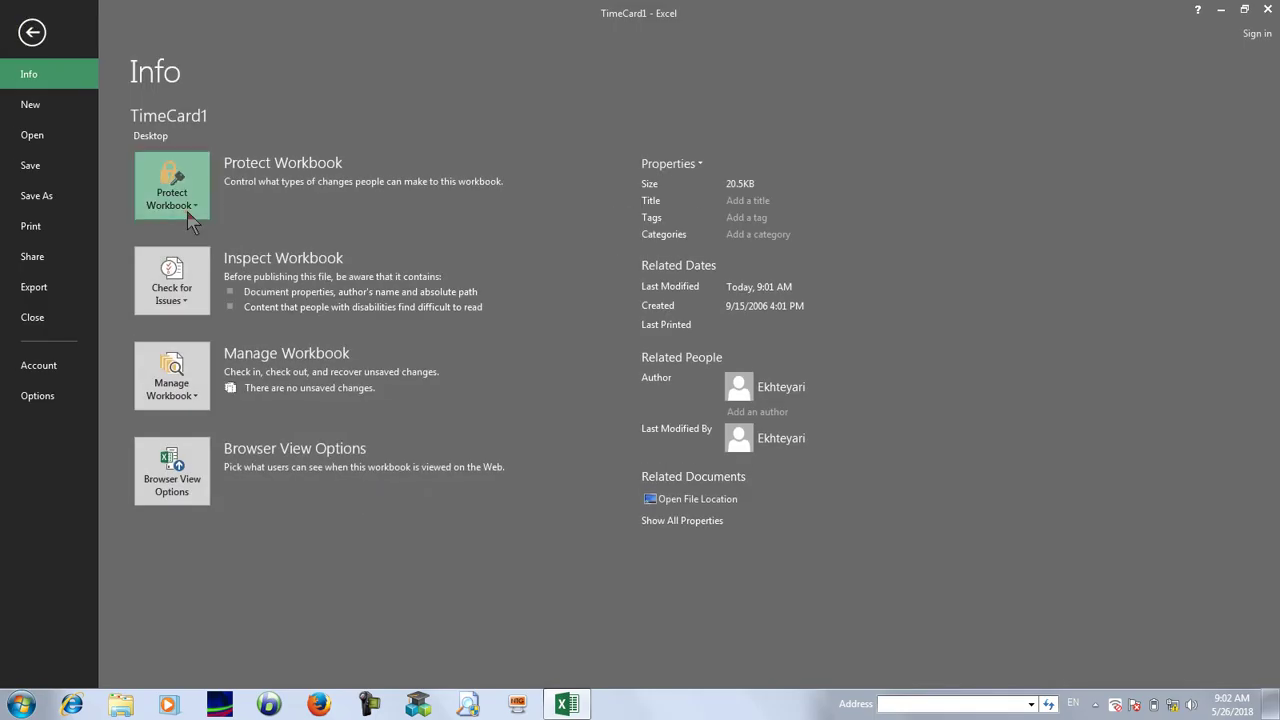
{"action": "left_click", "coordinate": [190, 215]}
{"action": "left_click", "coordinate": [222, 336]}
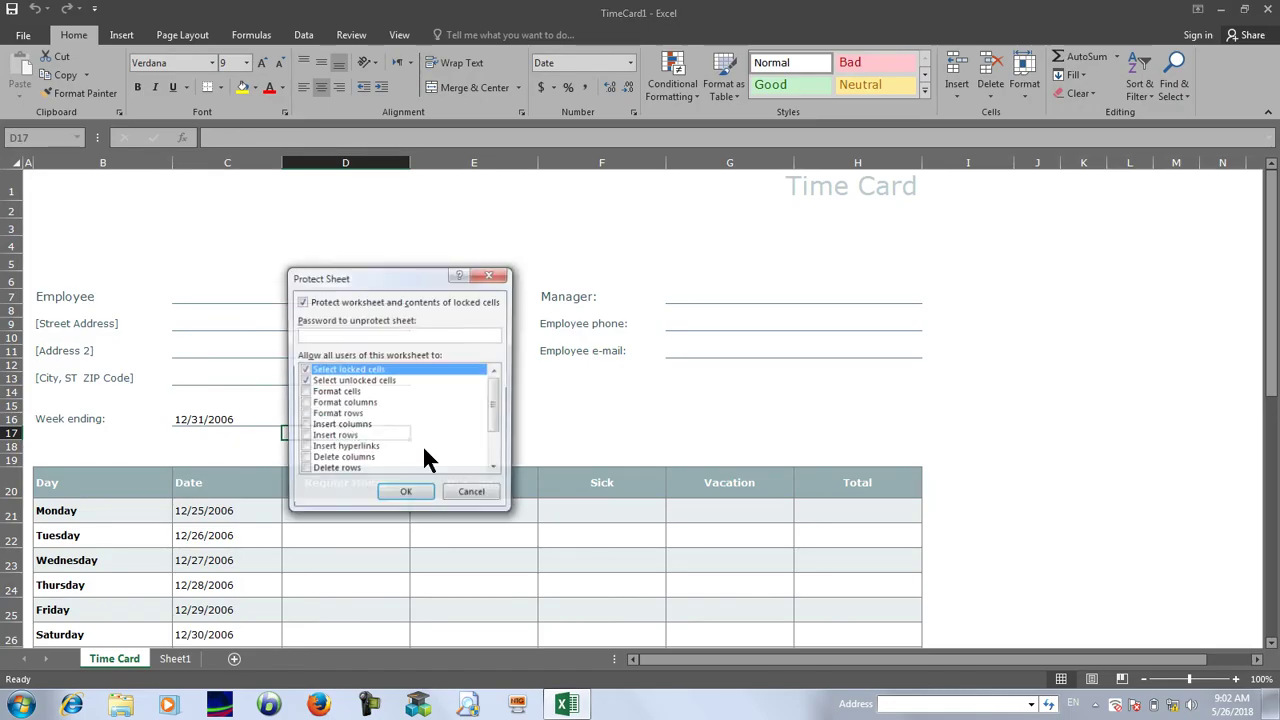
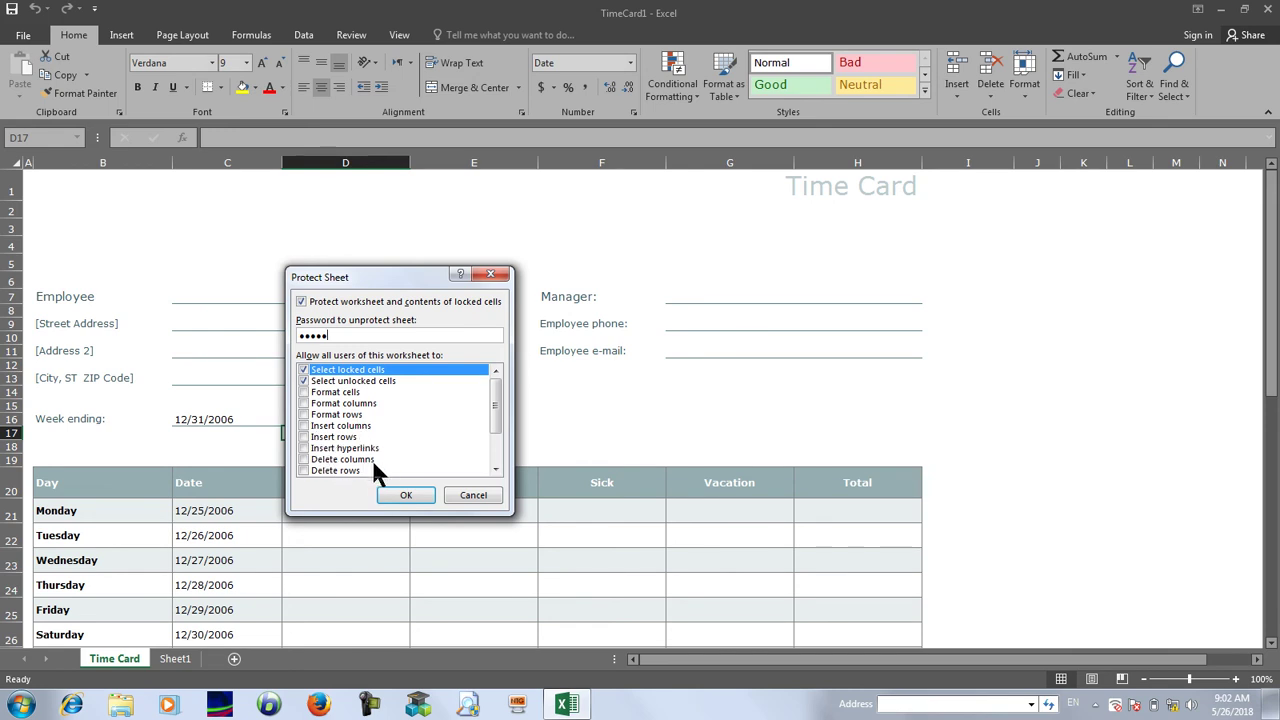
{"action": "scroll", "coordinate": [495, 425], "scroll_direction": "down", "scroll_amount": 1}
{"action": "scroll", "coordinate": [495, 422], "scroll_direction": "down", "scroll_amount": 1}
{"action": "scroll", "coordinate": [497, 410], "scroll_direction": "up", "scroll_amount": 2}
{"action": "left_click", "coordinate": [400, 492]}
{"action": "key", "text": "Return"}
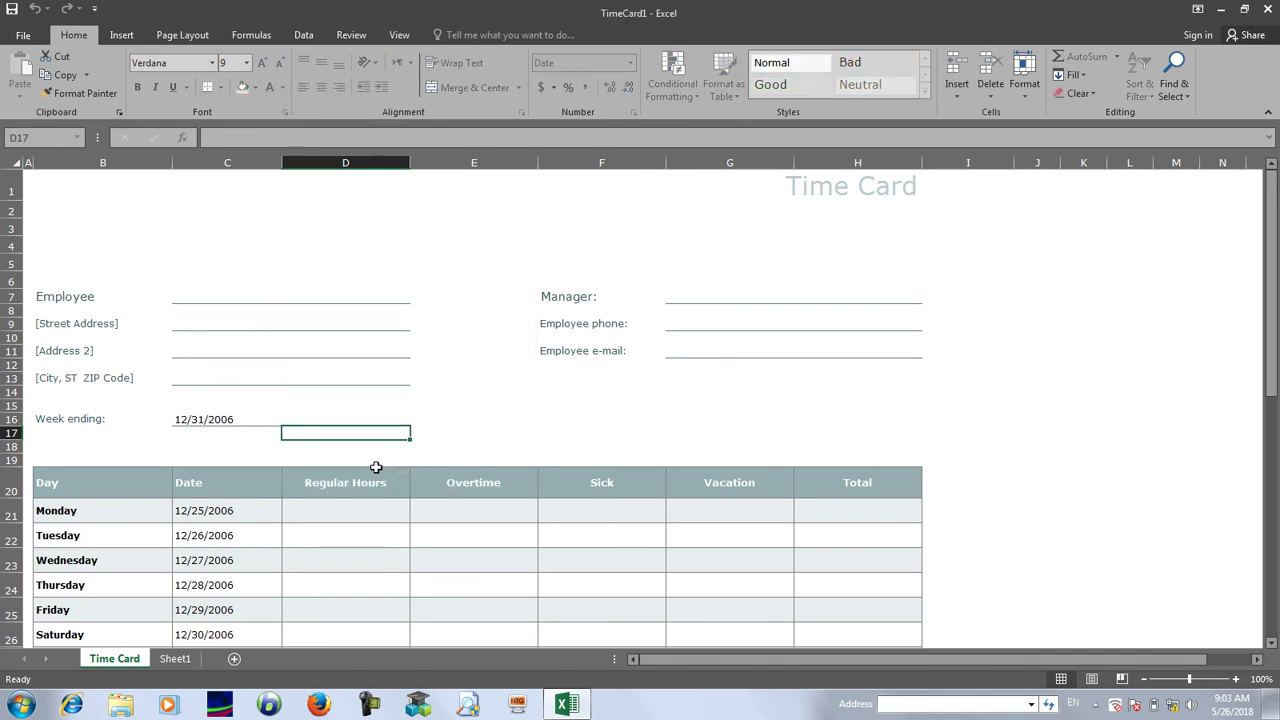
{"action": "scroll", "coordinate": [239, 457], "scroll_direction": "down", "scroll_amount": 2}
{"action": "scroll", "coordinate": [239, 457], "scroll_direction": "down", "scroll_amount": 1}
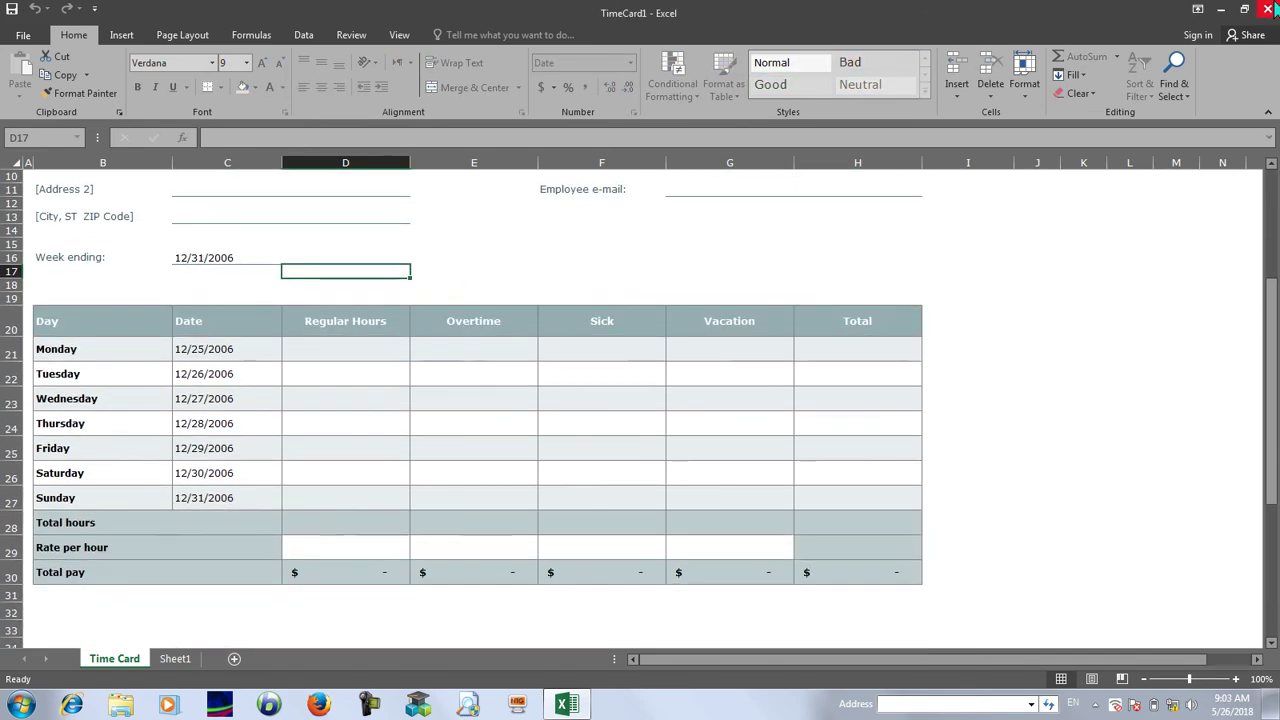
Step: Save TimeCard1 while closing Excel, then reopen it from the desktop
{"action": "left_click", "coordinate": [1270, 9]}
{"action": "left_click", "coordinate": [566, 370]}
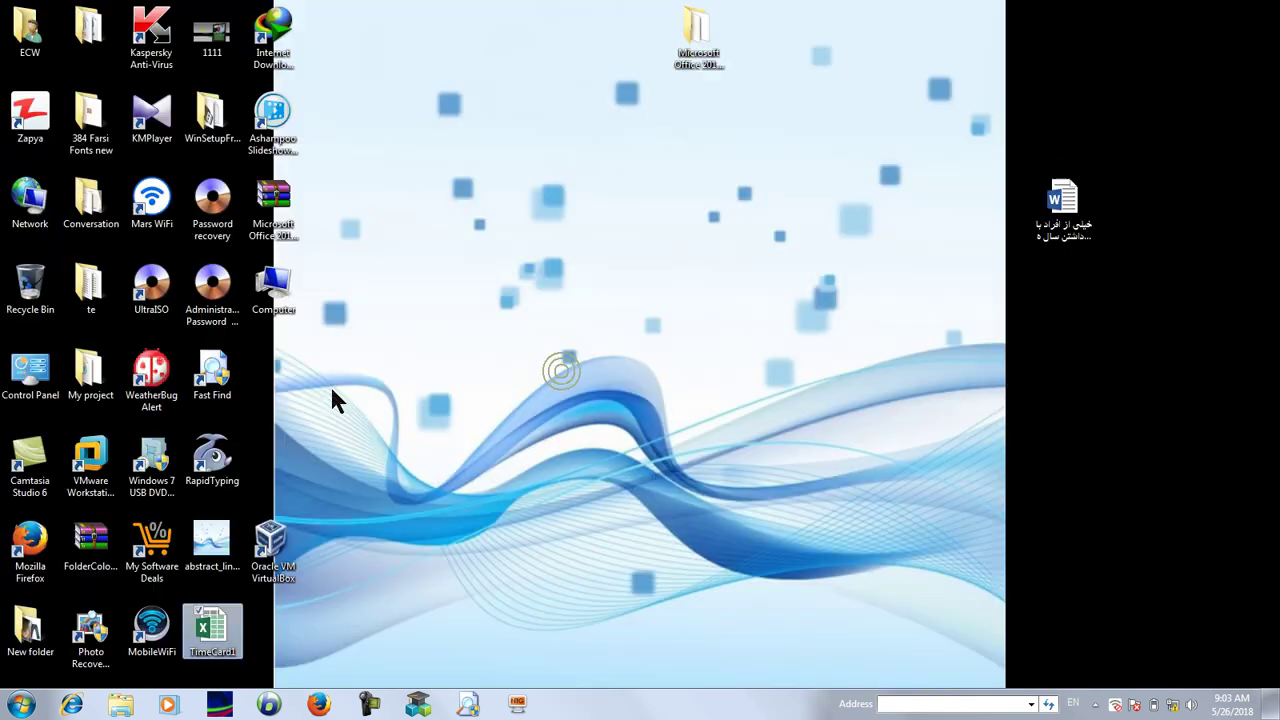
{"action": "double_click", "coordinate": [211, 625]}
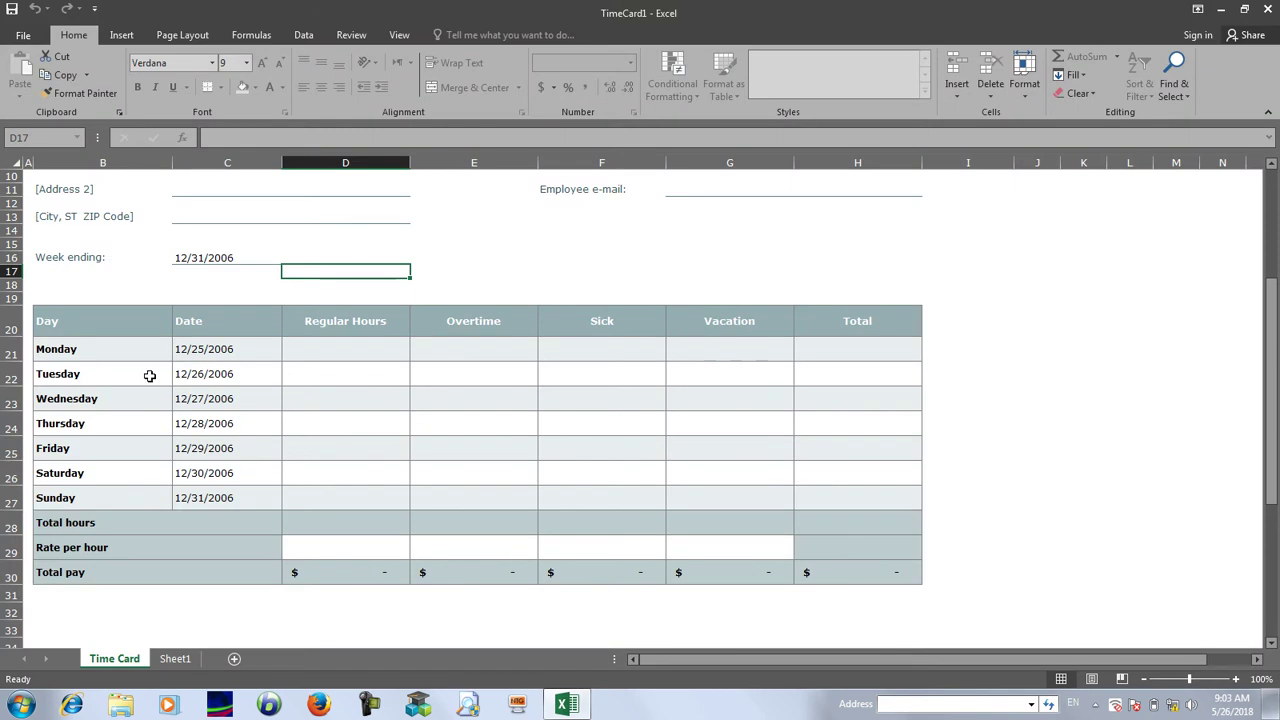
Step: Try deleting the weekday, Regular Hours/Overtime and Sick/Vacation cells, dismissing each protected-sheet warning
{"action": "left_click_drag", "start_coordinate": [140, 352], "coordinate": [426, 508]}
{"action": "key", "text": "Delete"}
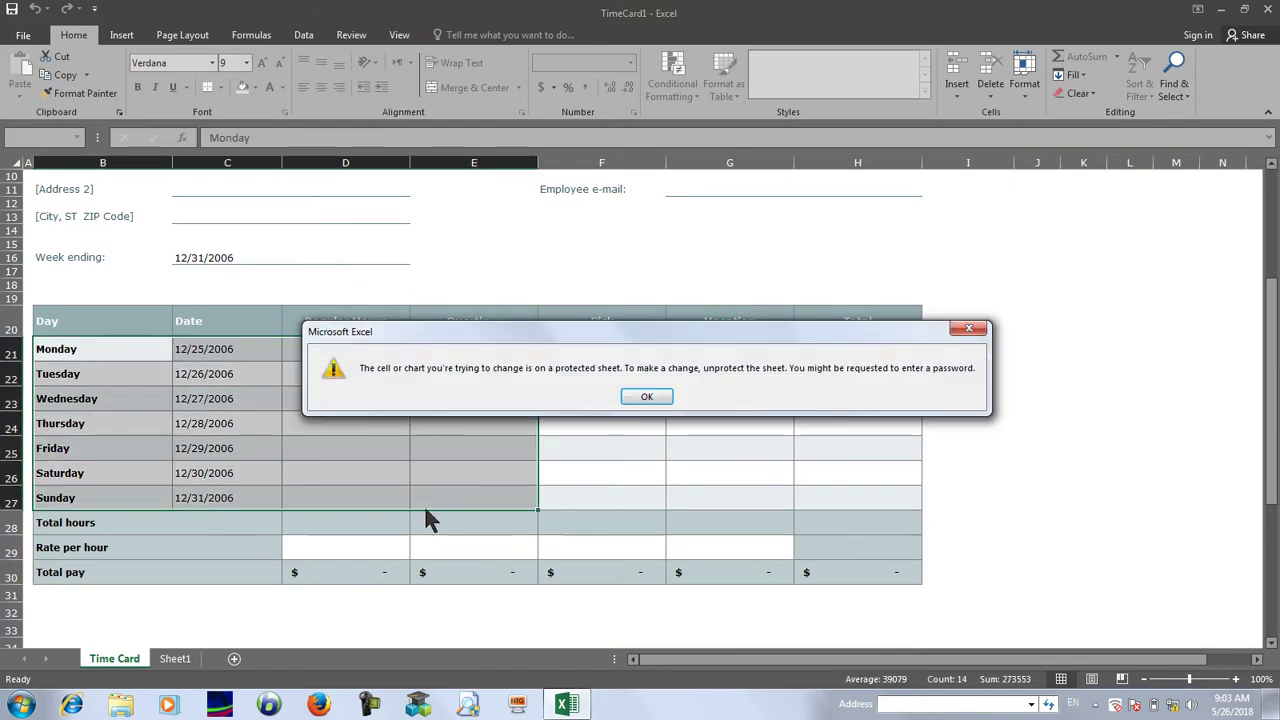
{"action": "left_click", "coordinate": [662, 397]}
{"action": "left_click_drag", "start_coordinate": [305, 385], "coordinate": [471, 491]}
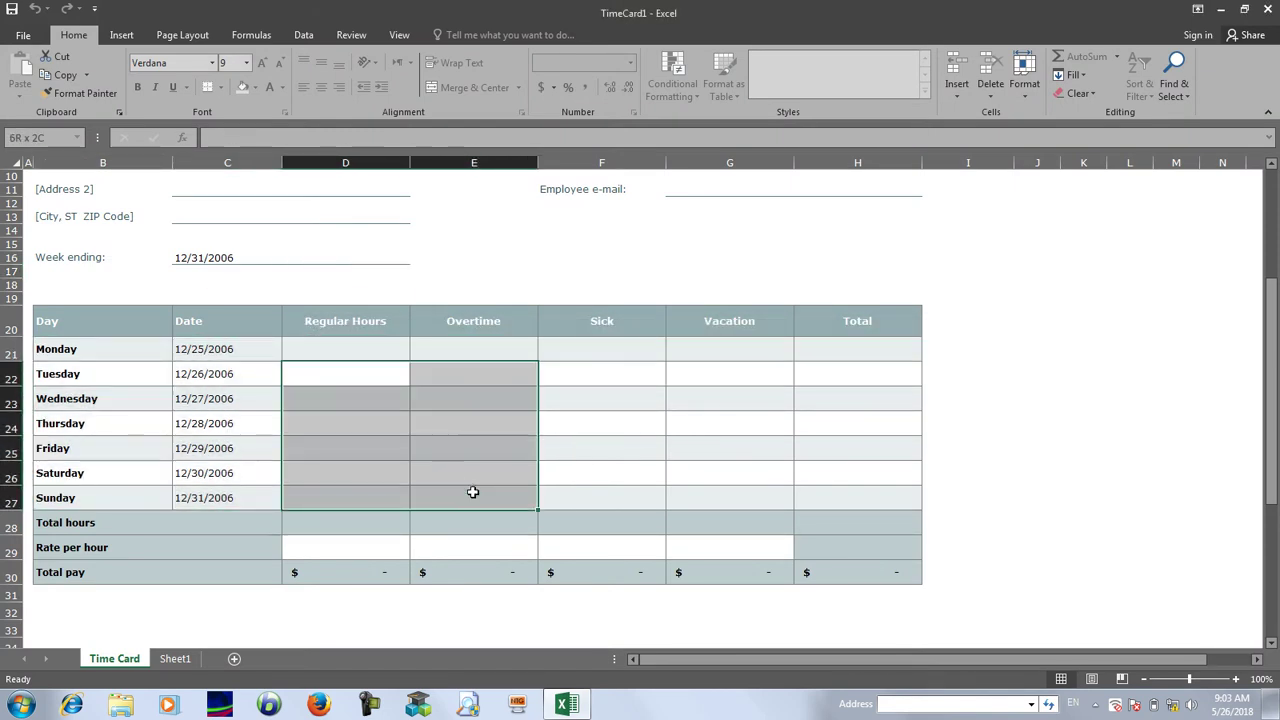
{"action": "key", "text": "Delete"}
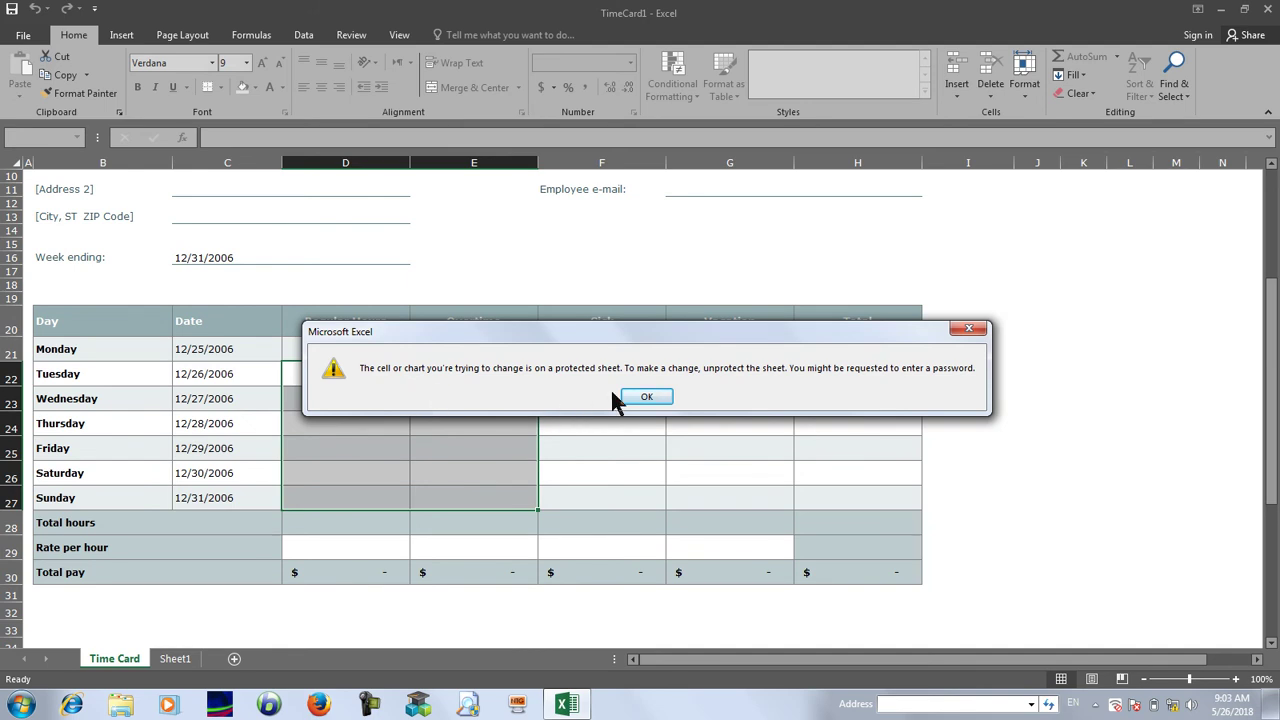
{"action": "left_click", "coordinate": [640, 397]}
{"action": "mouse_move", "coordinate": [587, 376]}
{"action": "left_mouse_down"}
{"action": "mouse_move", "coordinate": [604, 398]}
{"action": "mouse_move", "coordinate": [611, 514]}
{"action": "mouse_move", "coordinate": [728, 434]}
{"action": "mouse_move", "coordinate": [766, 496]}
{"action": "left_mouse_up"}
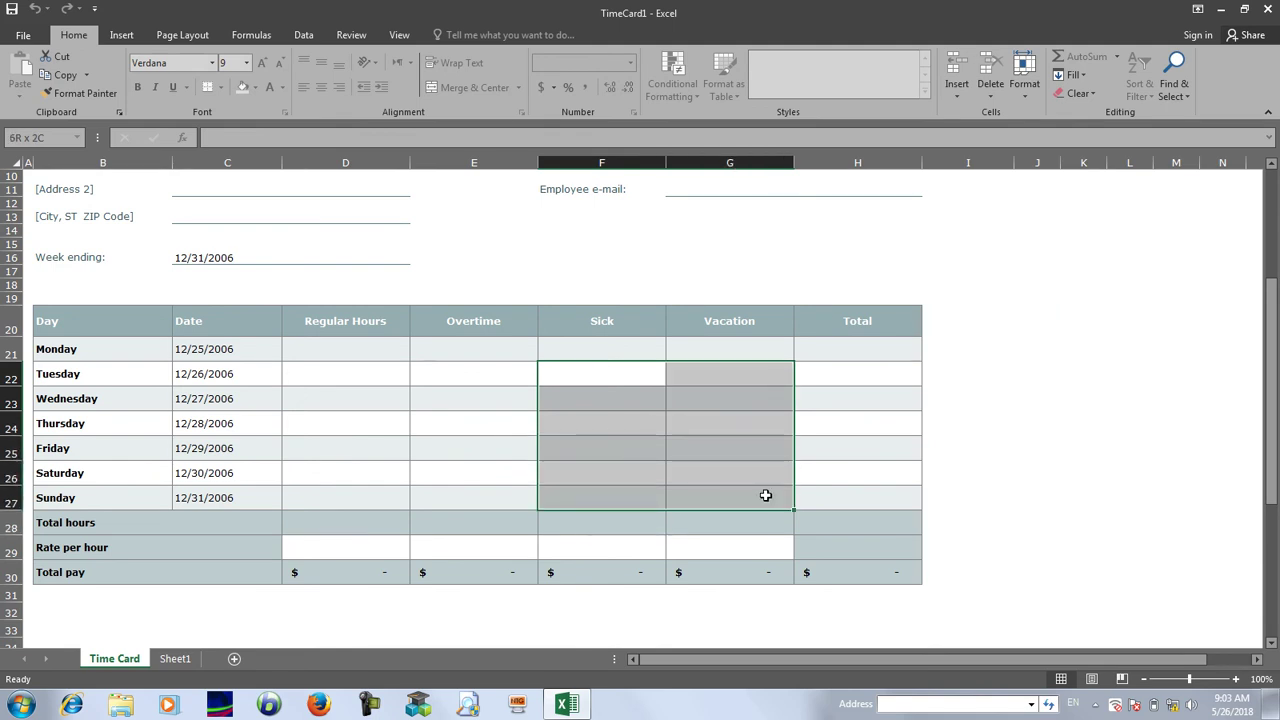
Step: Copy the Day and Date block from Time Card and select D18 on Sheet1
{"action": "left_click_drag", "start_coordinate": [40, 331], "coordinate": [206, 478]}
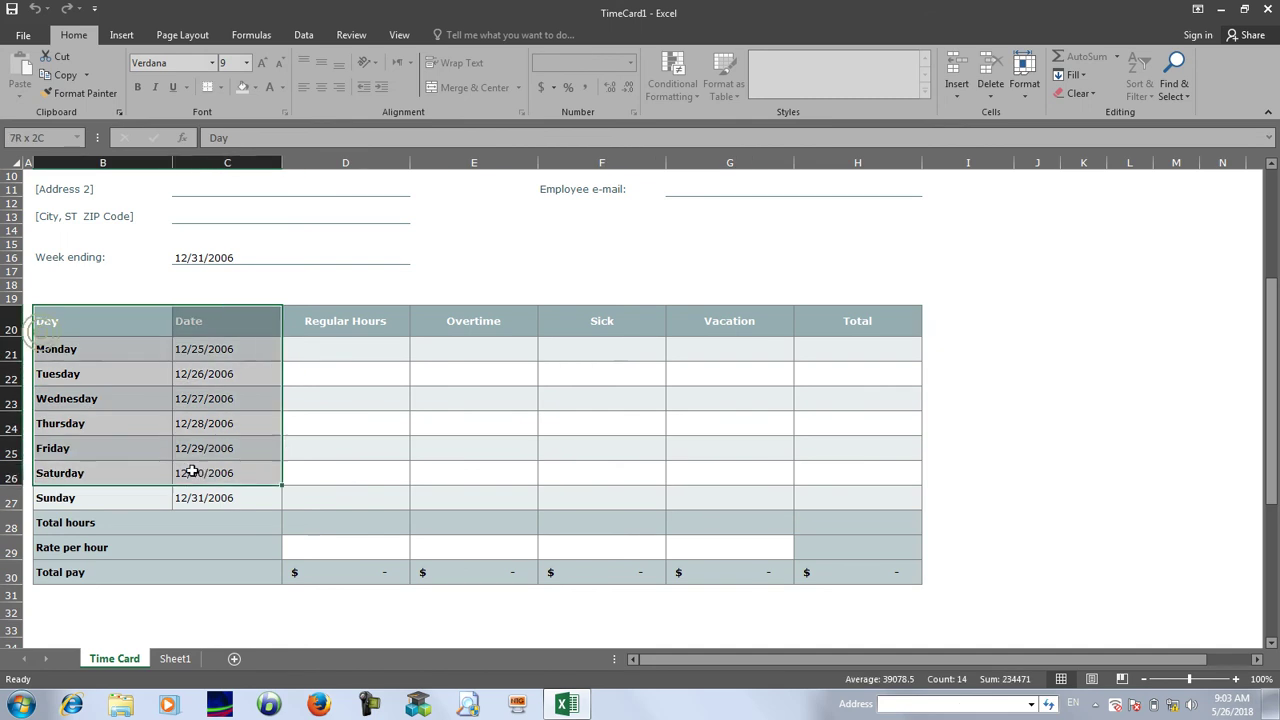
{"action": "key", "text": "ctrl+c"}
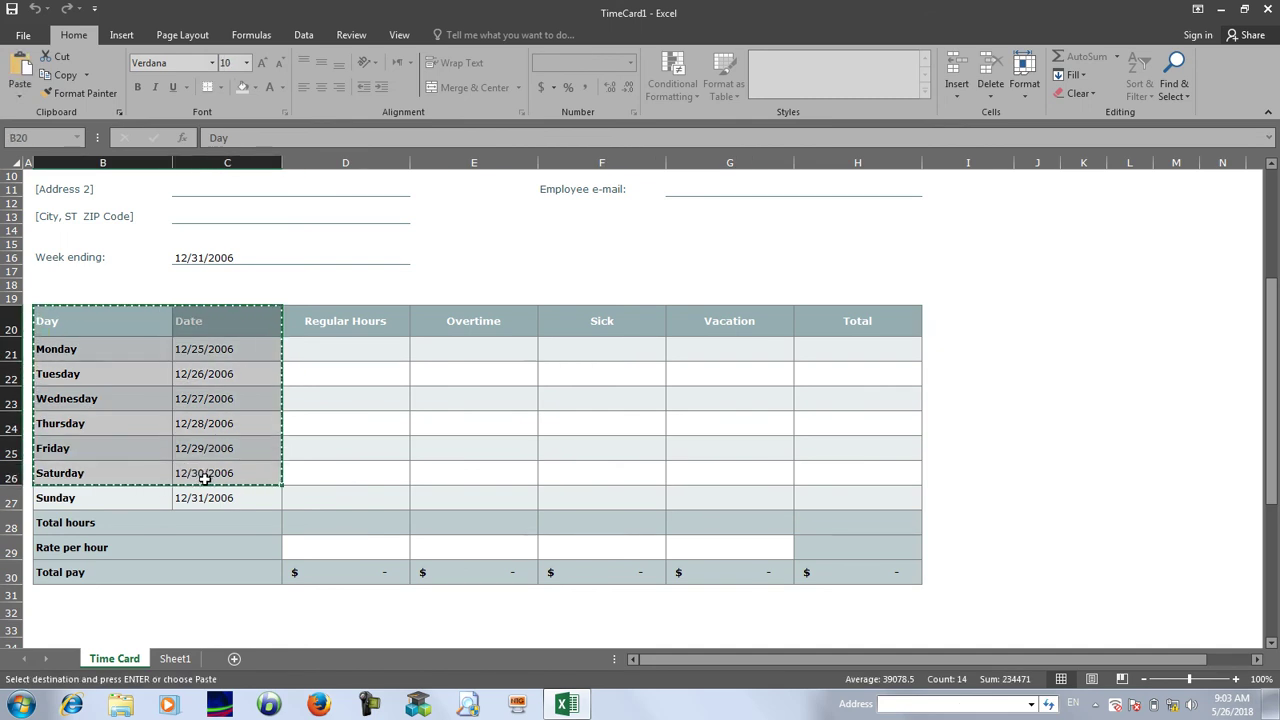
{"action": "left_click", "coordinate": [175, 658]}
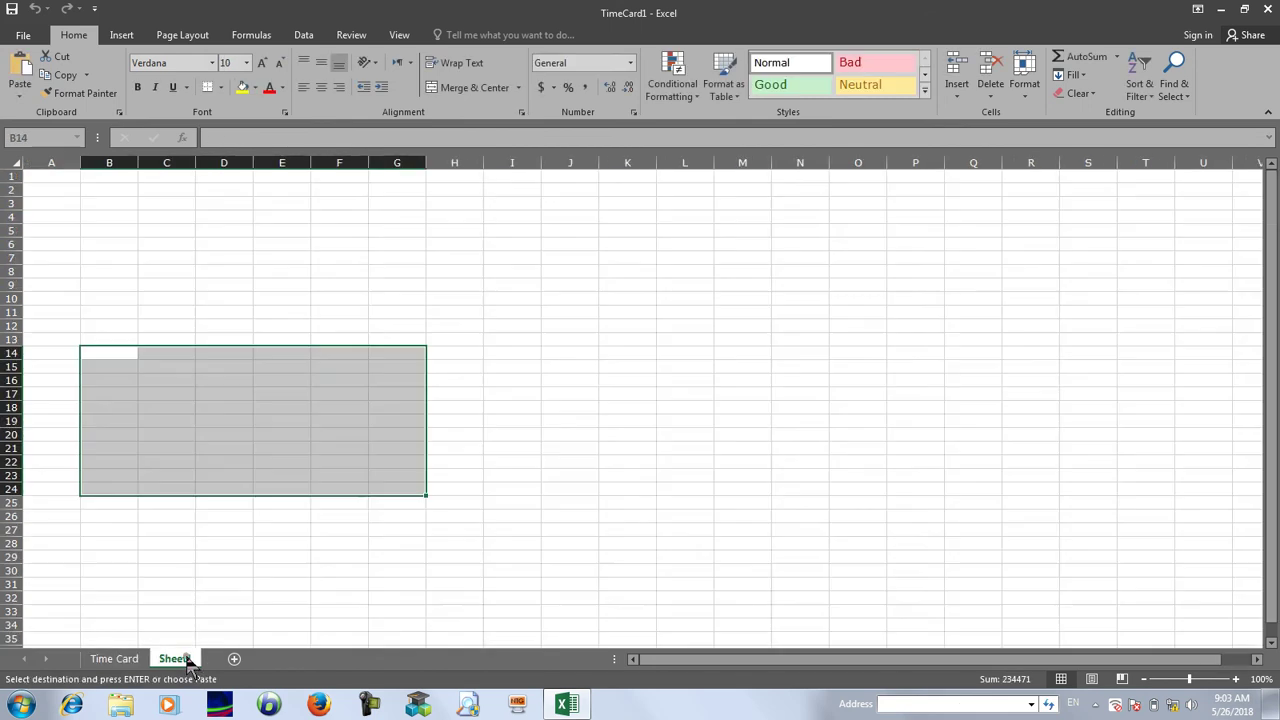
{"action": "left_click", "coordinate": [205, 407]}
{"action": "type", "text": "sdfsd"}
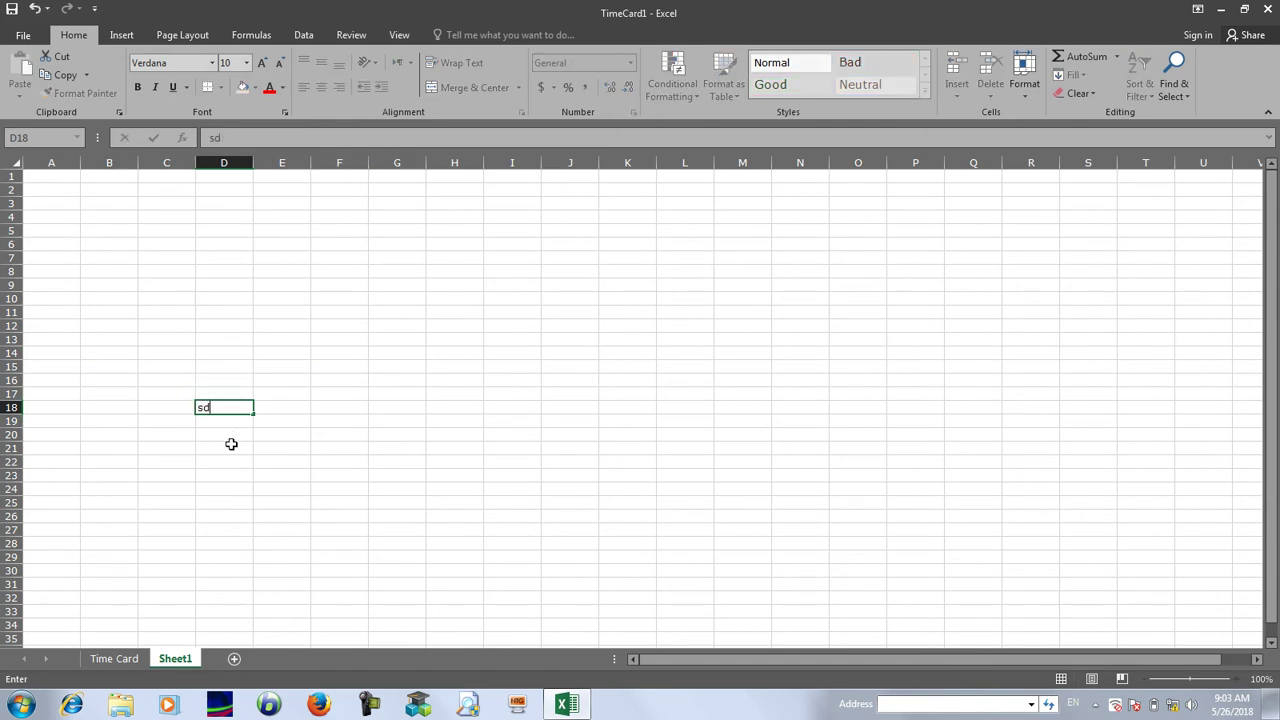
Step: Recopy the Day and Date block and paste it into Sheet1 at D18, then return to Time Card
{"action": "left_click", "coordinate": [118, 658]}
{"action": "key", "text": "ctrl+c"}
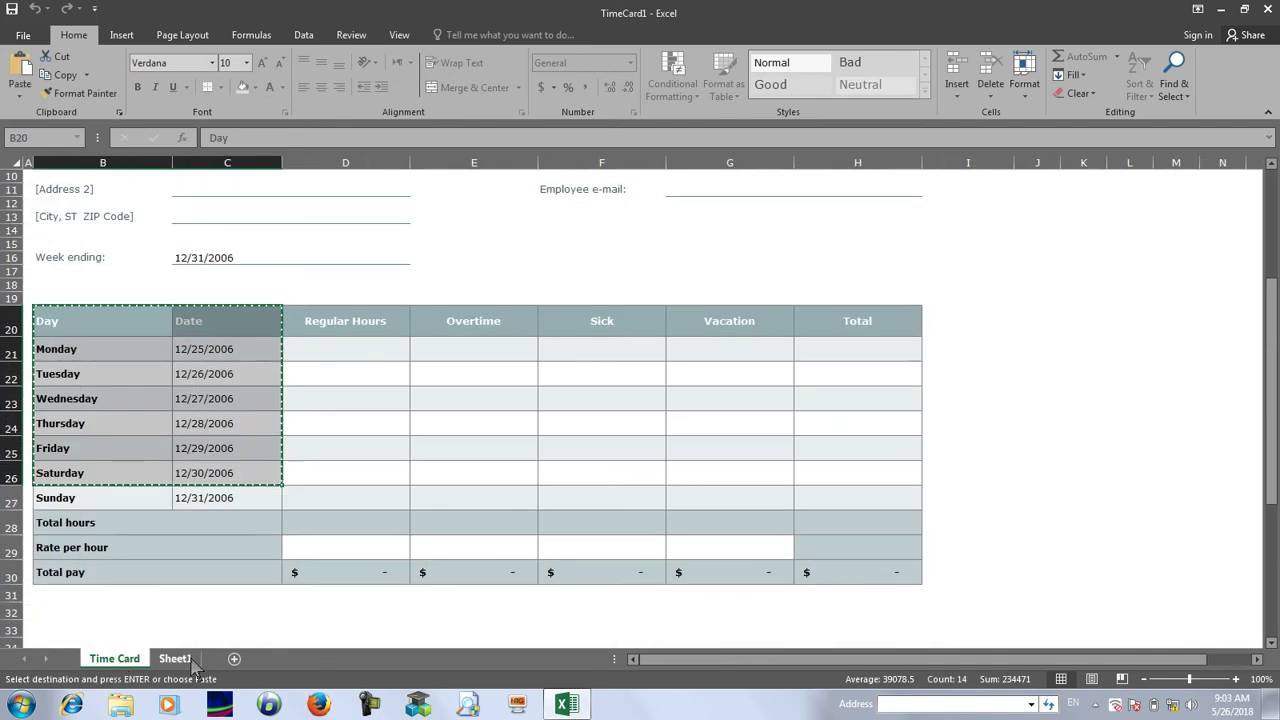
{"action": "left_click", "coordinate": [175, 658]}
{"action": "key", "text": "Return"}
{"action": "key", "text": "ctrl+v"}
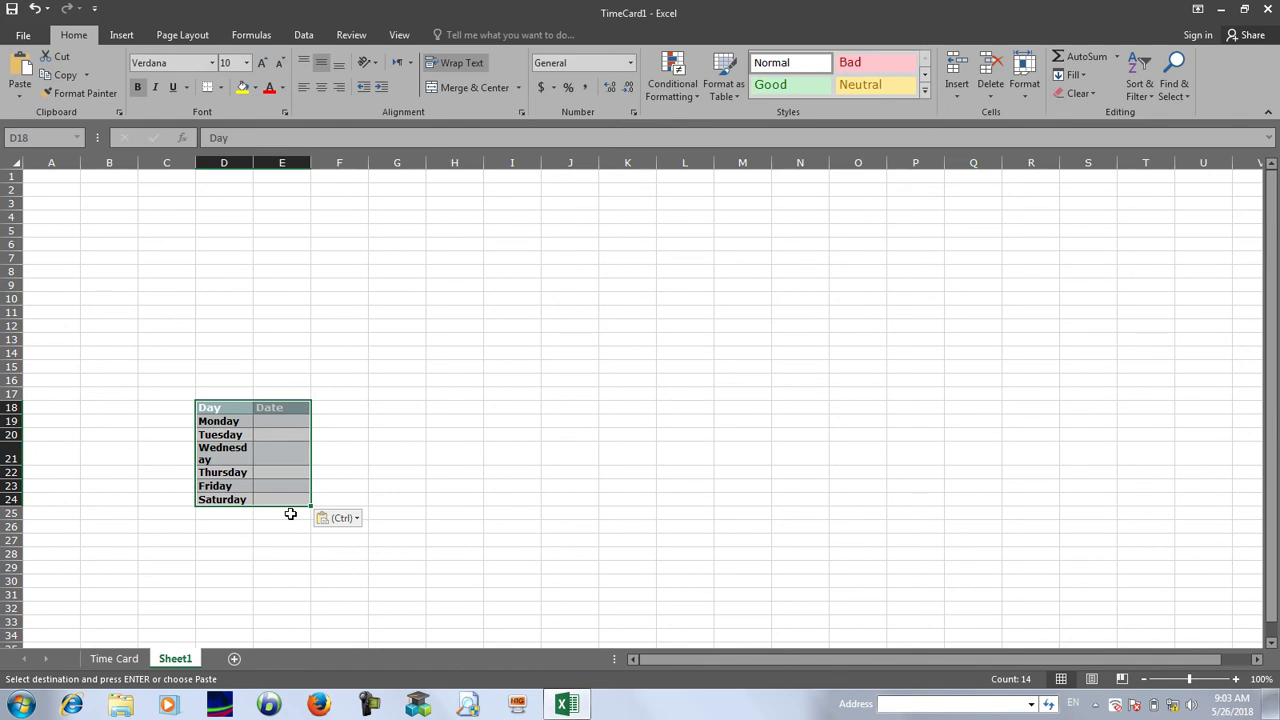
{"action": "key", "text": "Escape"}
{"action": "left_click", "coordinate": [115, 658]}
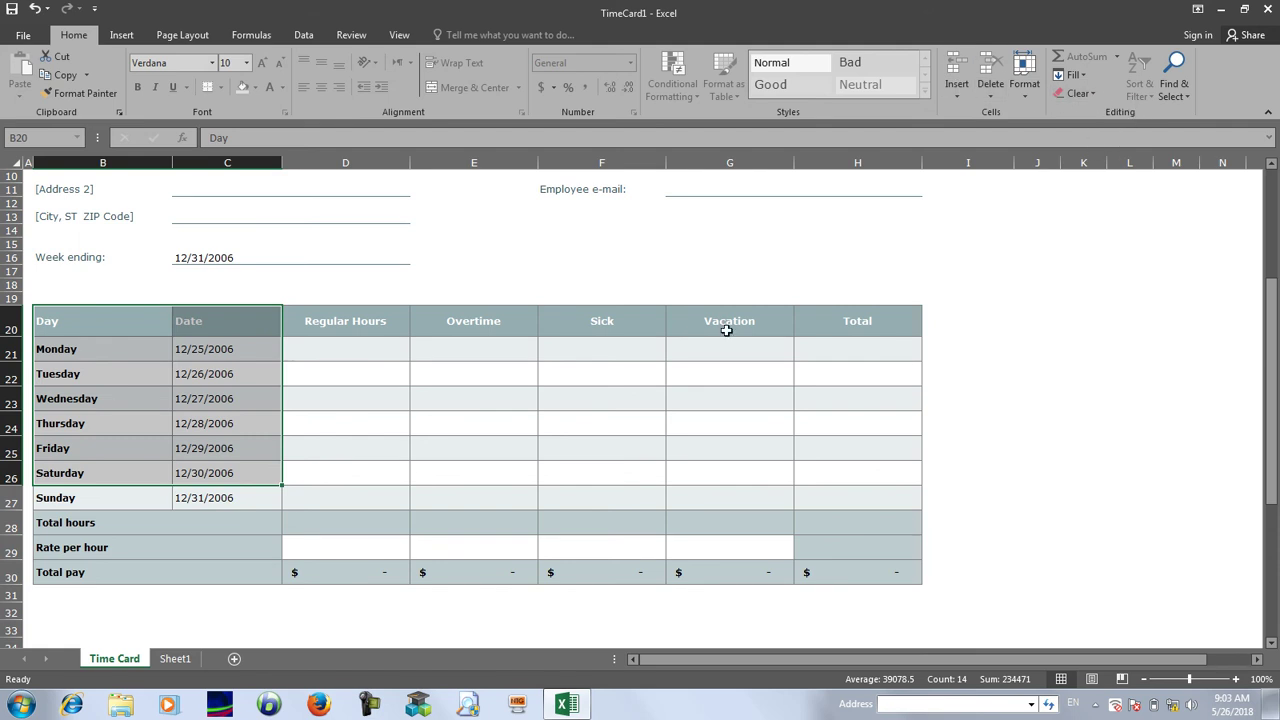
{"action": "left_click", "coordinate": [215, 448]}
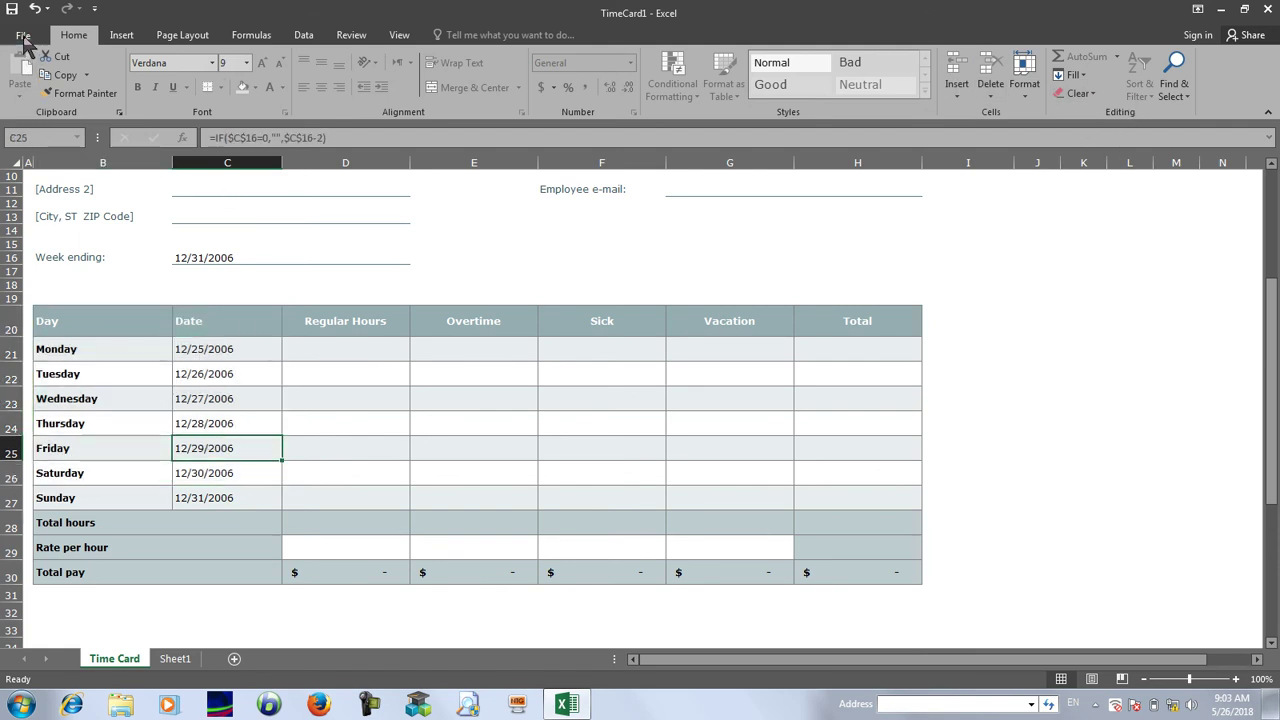
Step: Unprotect the Time Card sheet from File > Info by entering its password, then view Sheet1
{"action": "left_click", "coordinate": [22, 35]}
{"action": "left_click", "coordinate": [172, 205]}
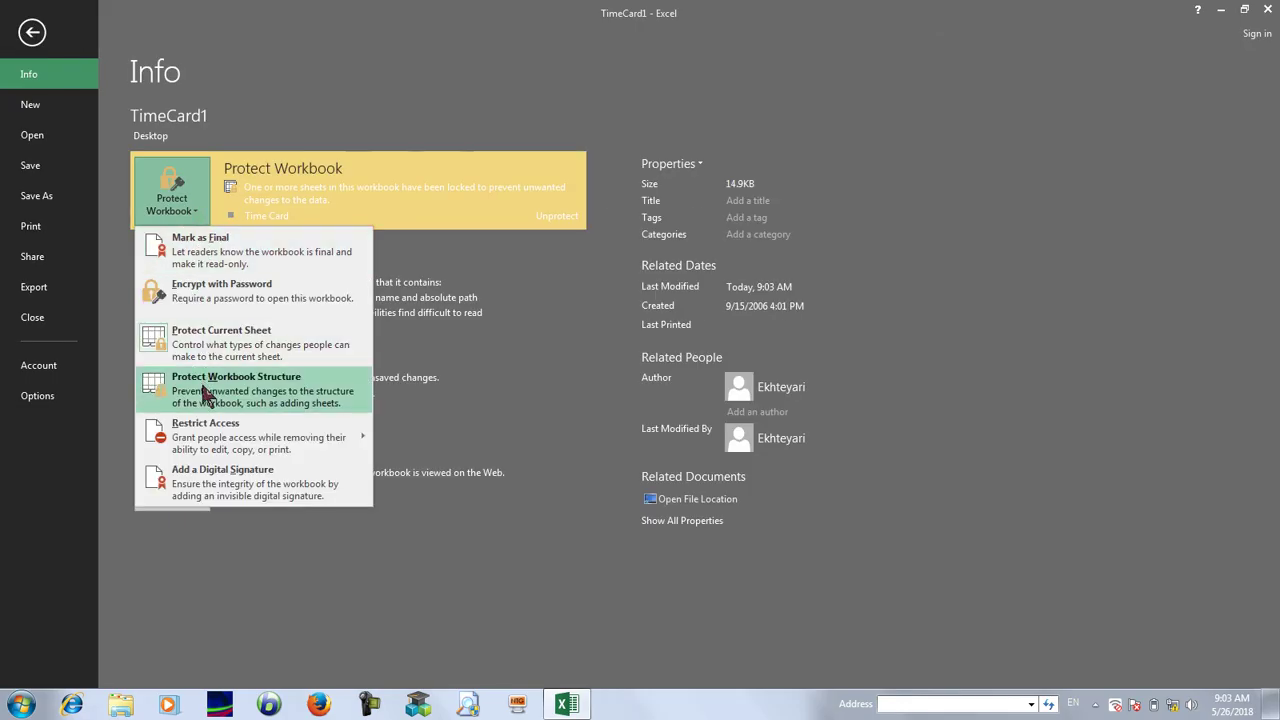
{"action": "left_click", "coordinate": [220, 345]}
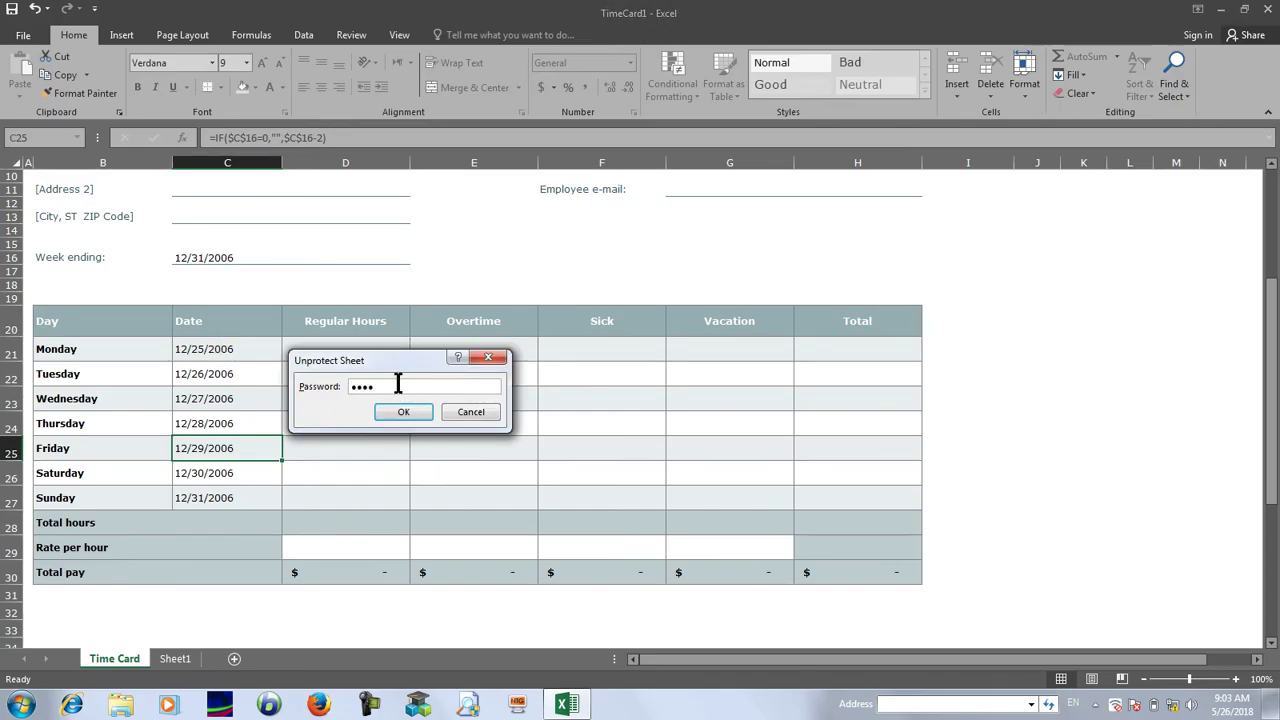
{"action": "key", "text": "Return"}
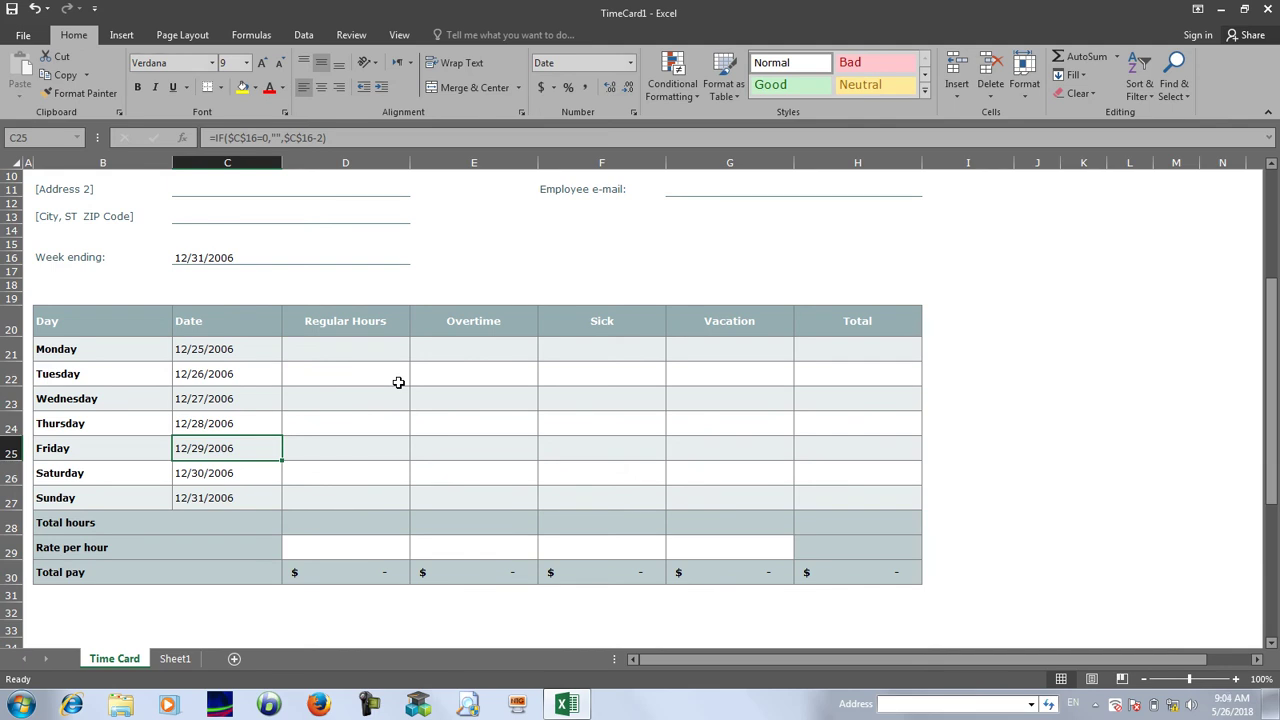
{"action": "left_click", "coordinate": [174, 659]}
Step: Insert two blank worksheets, Sheet2 and Sheet3, after checking the Time Card tab's sheet menu
{"action": "left_click", "coordinate": [120, 660]}
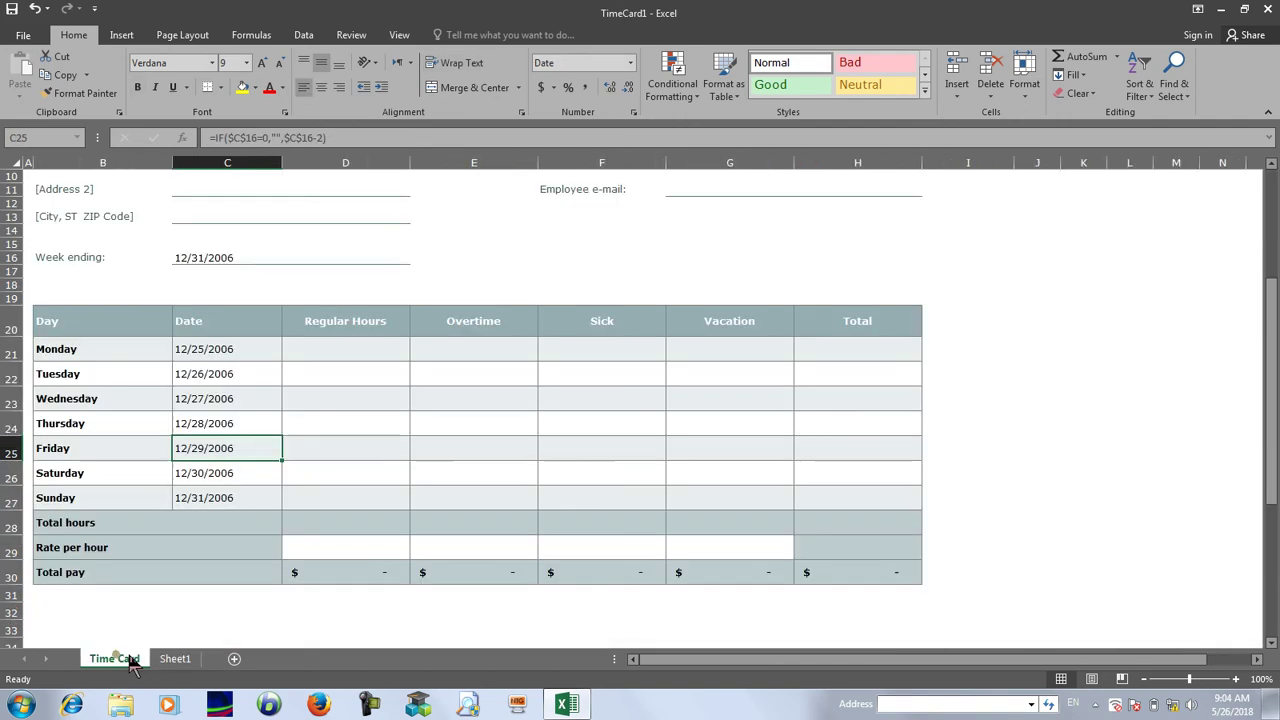
{"action": "right_click", "coordinate": [118, 664]}
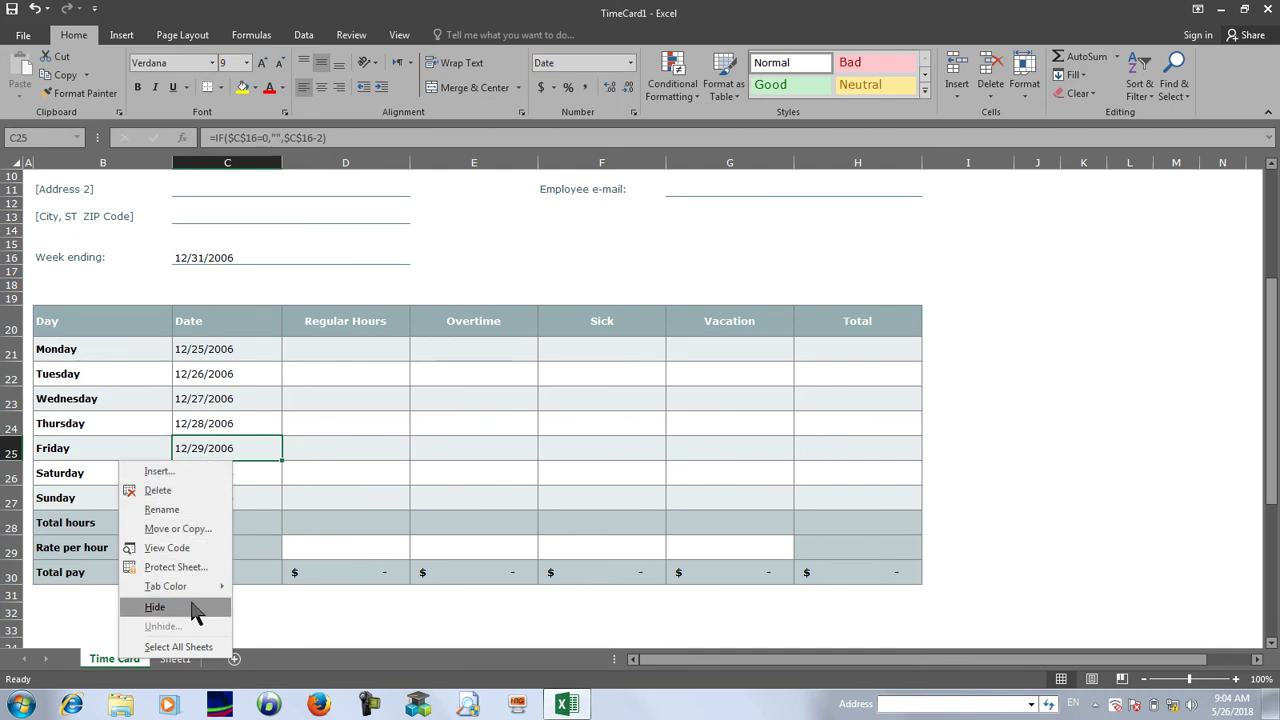
{"action": "left_click", "coordinate": [268, 664]}
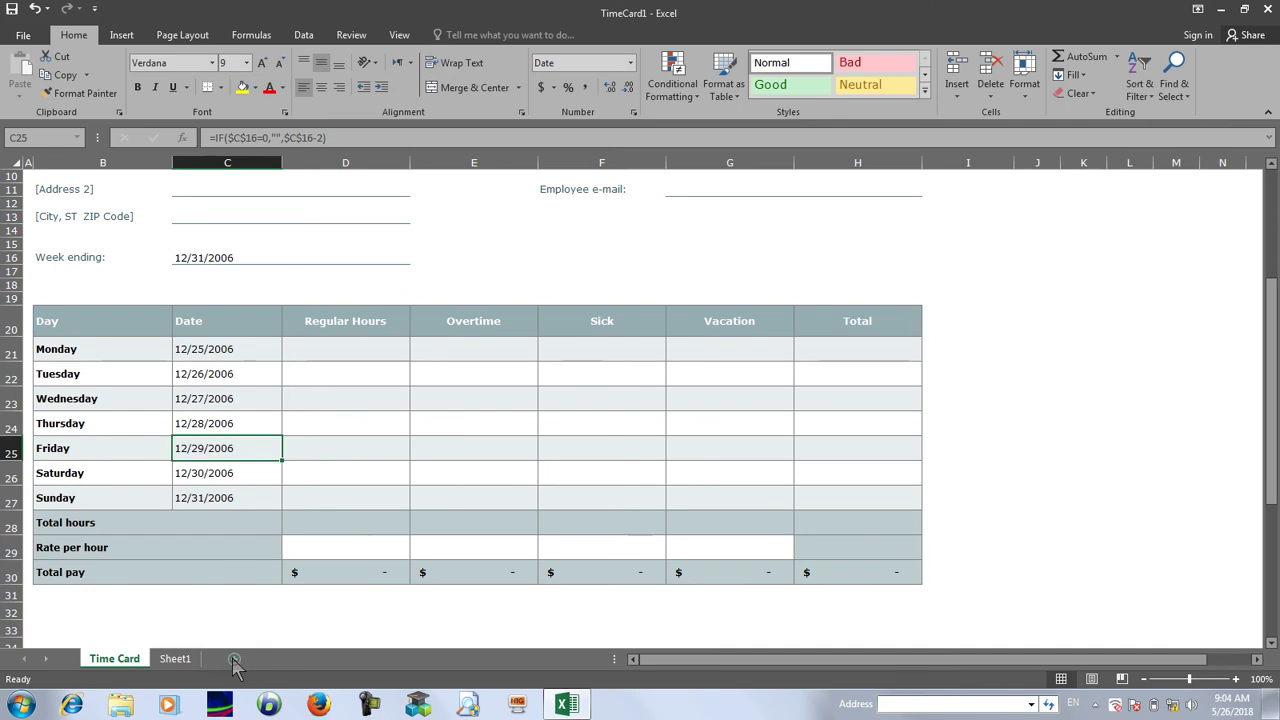
{"action": "left_click", "coordinate": [286, 658]}
{"action": "left_click", "coordinate": [115, 658]}
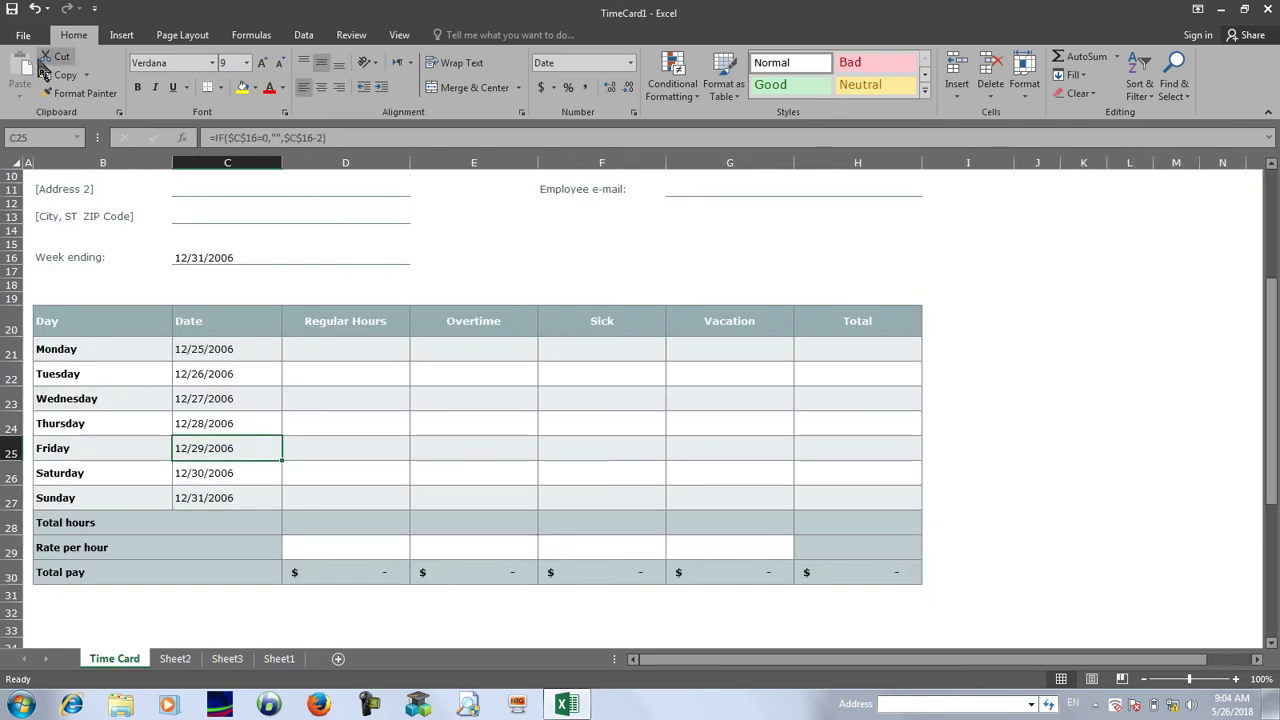
Step: Protect the workbook structure from File > Info with a password, re-entering it to confirm
{"action": "left_click", "coordinate": [23, 35]}
{"action": "left_click", "coordinate": [168, 205]}
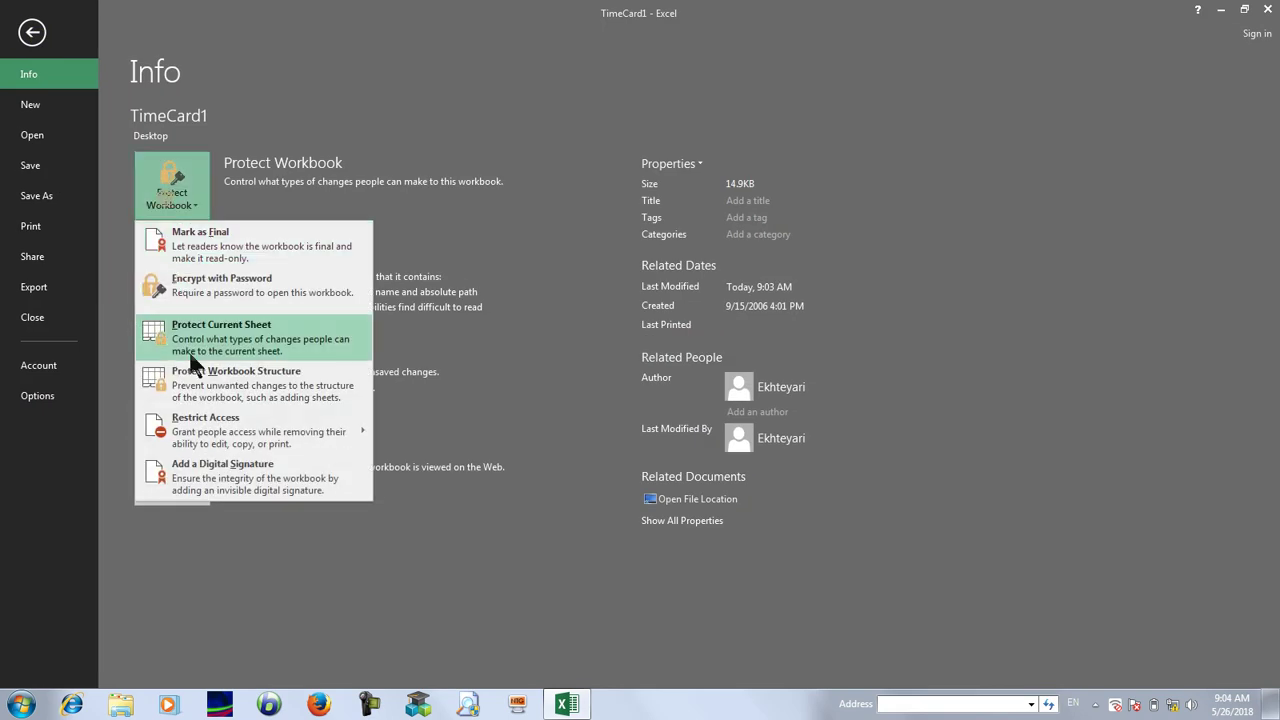
{"action": "left_click", "coordinate": [265, 374]}
{"action": "key", "text": "Return"}
{"action": "key", "text": "Return"}
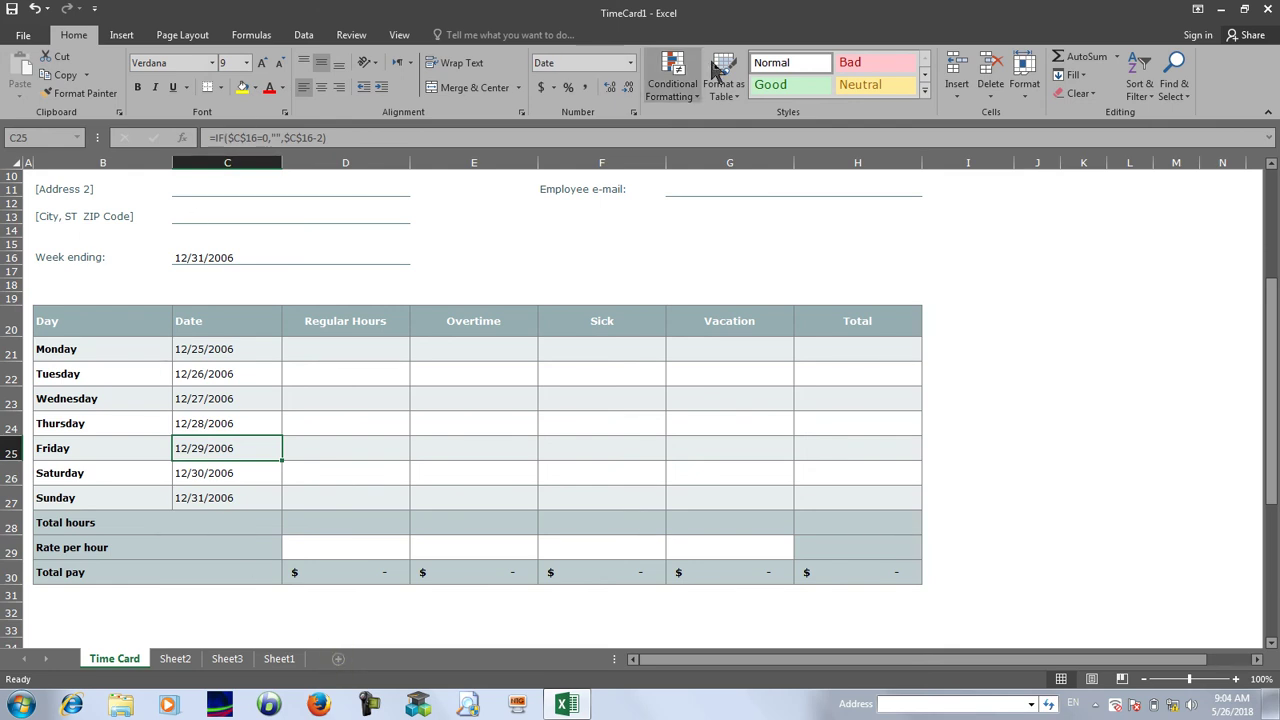
Step: Confirm the Time Card and Sheet3 tab menus and the new-sheet button no longer allow sheet changes
{"action": "left_click_drag", "start_coordinate": [155, 341], "coordinate": [232, 493]}
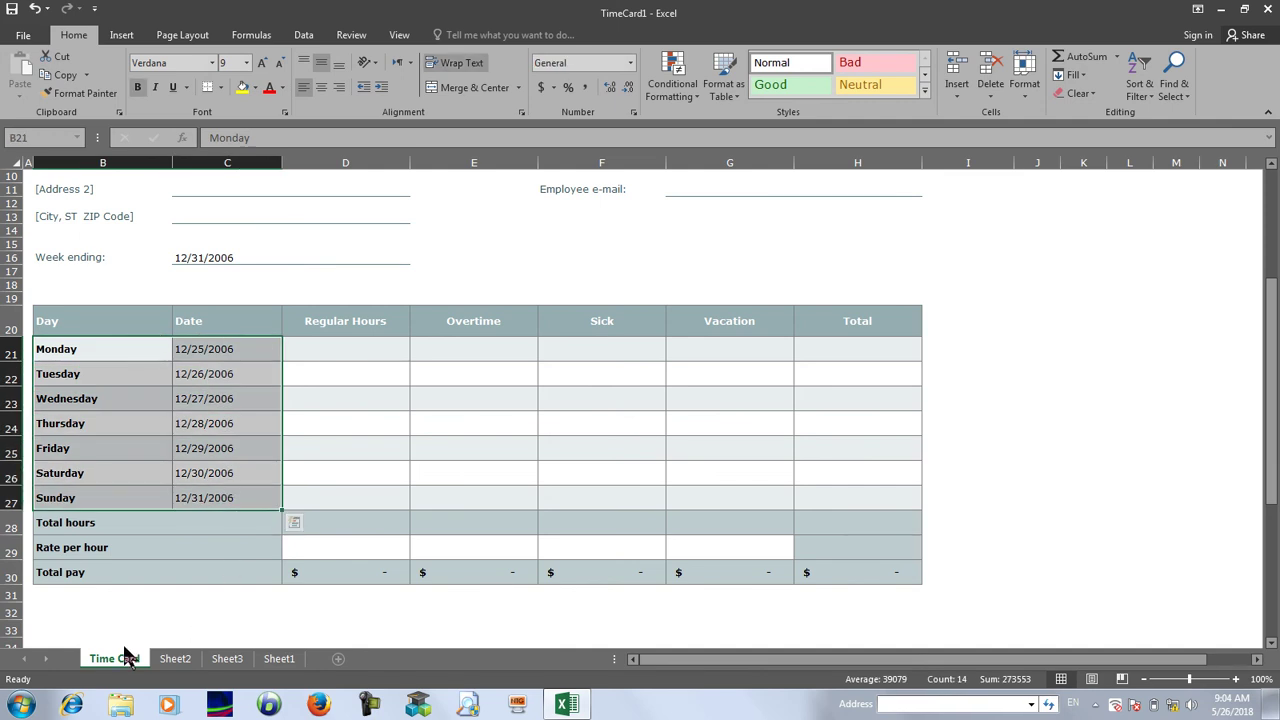
{"action": "right_click", "coordinate": [116, 656]}
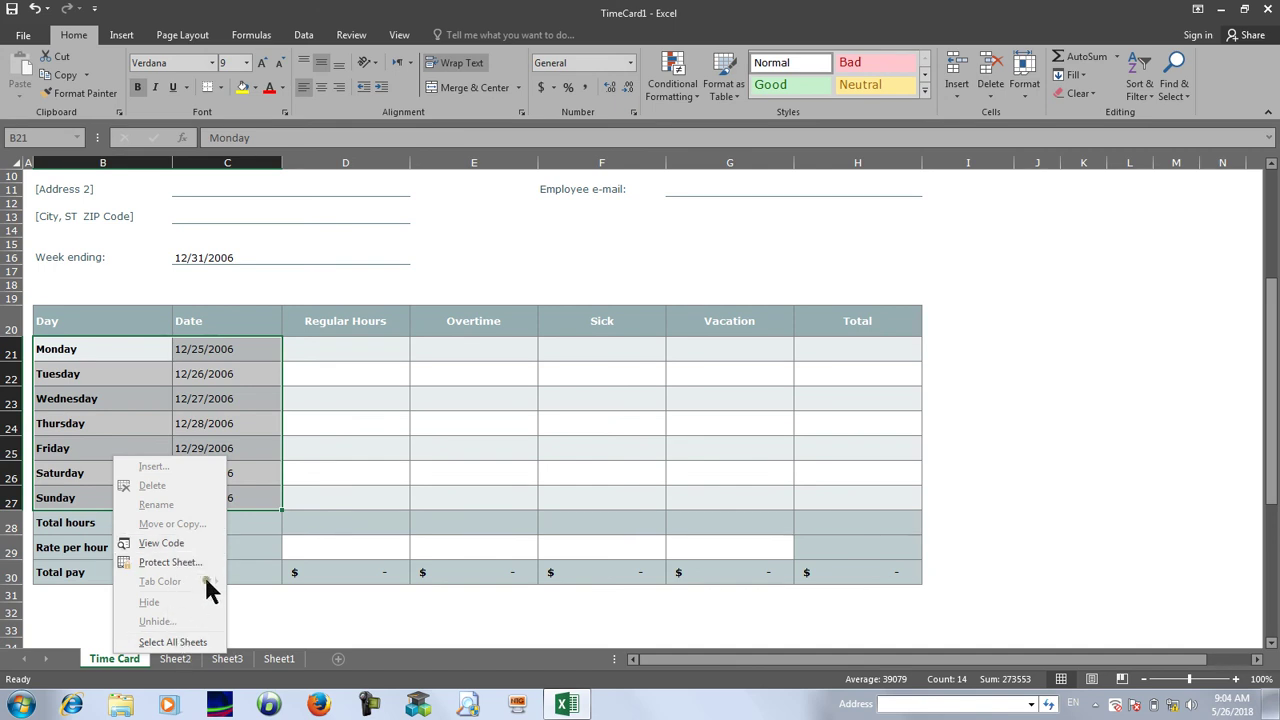
{"action": "left_click", "coordinate": [228, 662]}
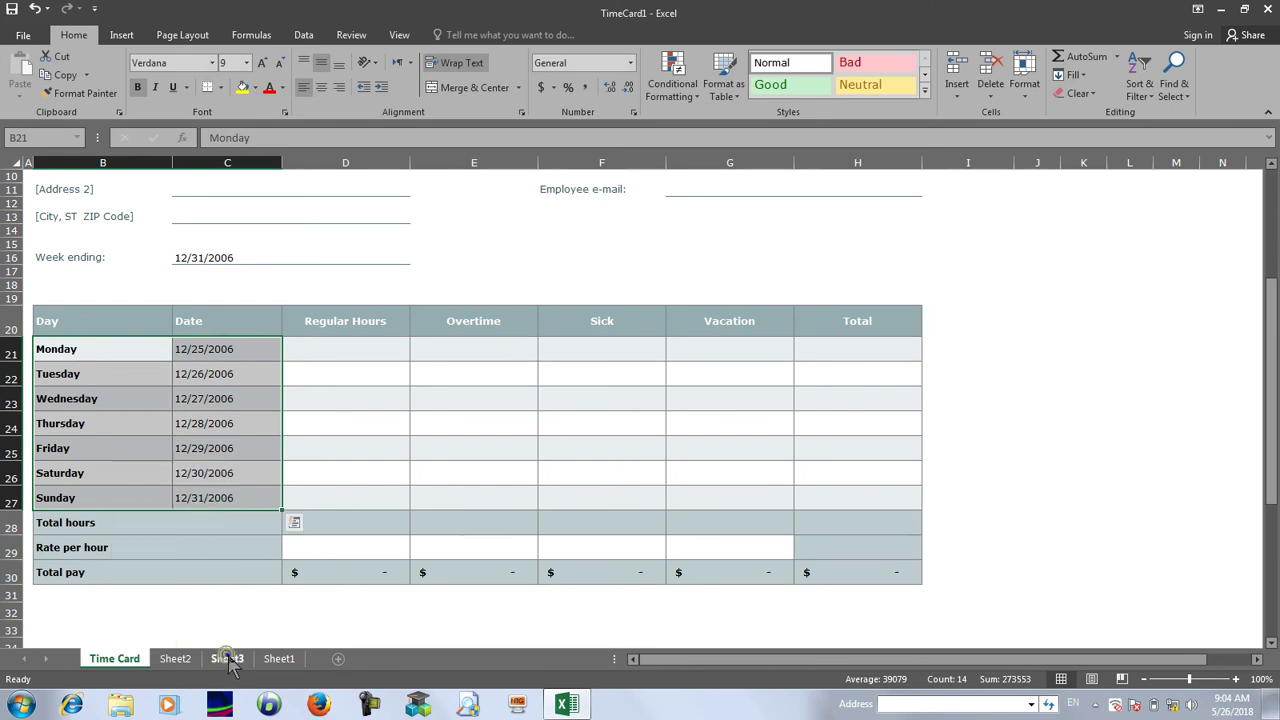
{"action": "right_click", "coordinate": [228, 658]}
{"action": "left_click", "coordinate": [312, 668]}
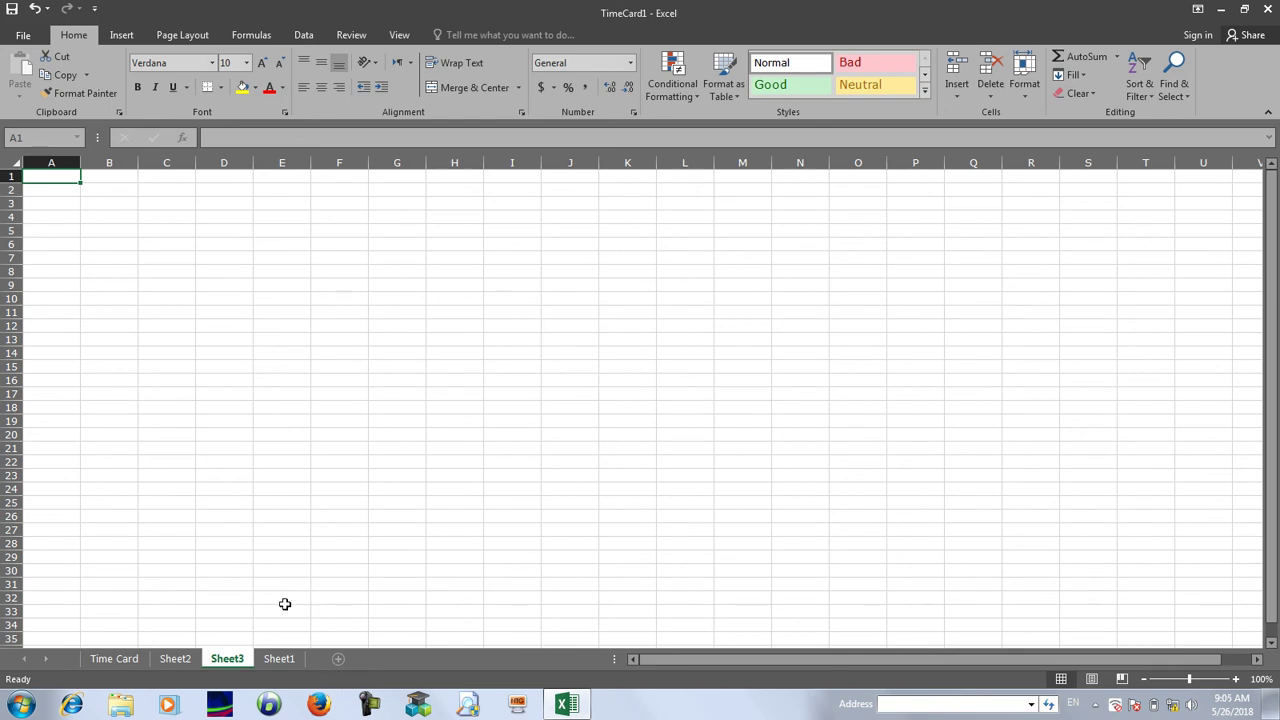
Step: Unprotect the workbook structure from File > Info by entering its password
{"action": "left_click", "coordinate": [24, 36]}
{"action": "left_click", "coordinate": [171, 195]}
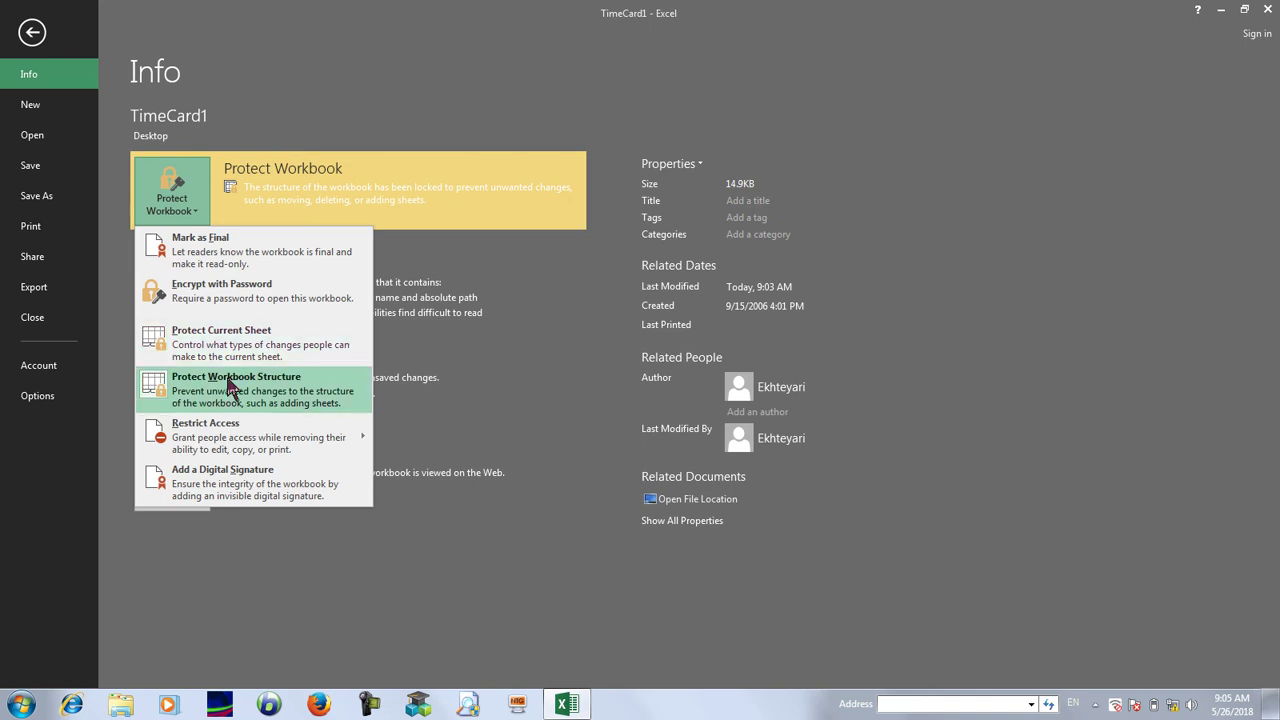
{"action": "left_click", "coordinate": [228, 377]}
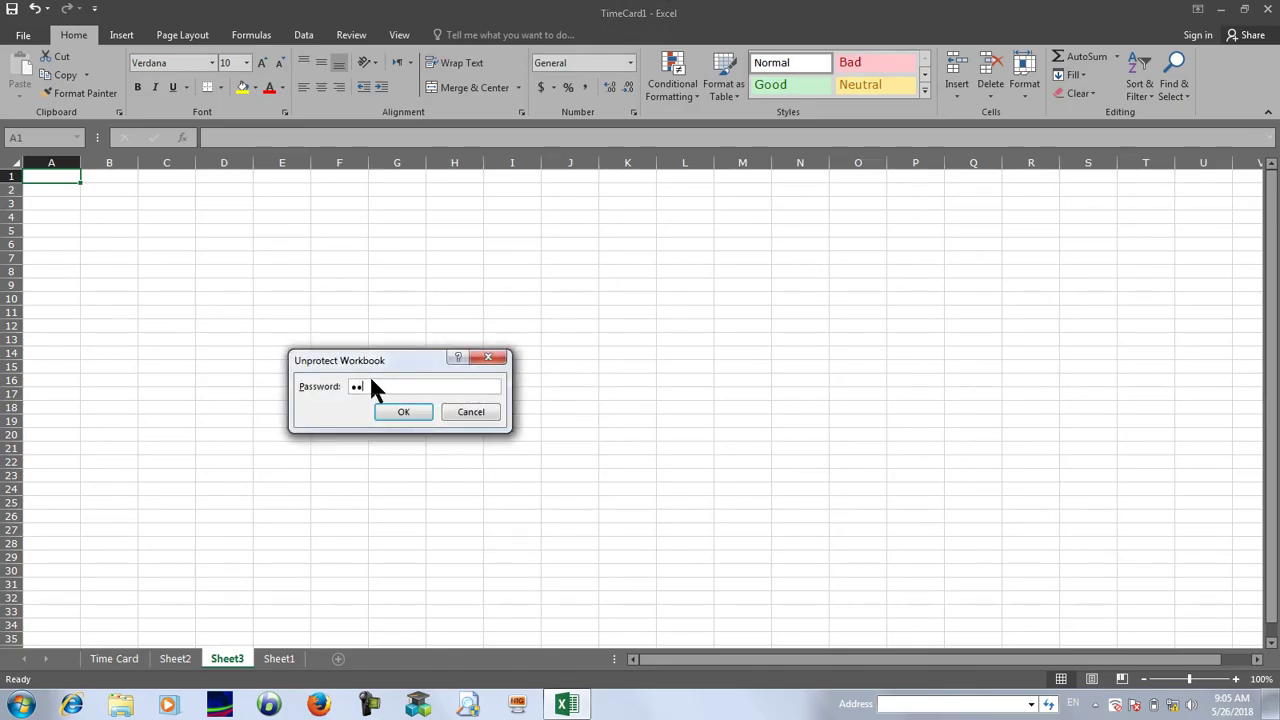
{"action": "key", "text": "Return"}
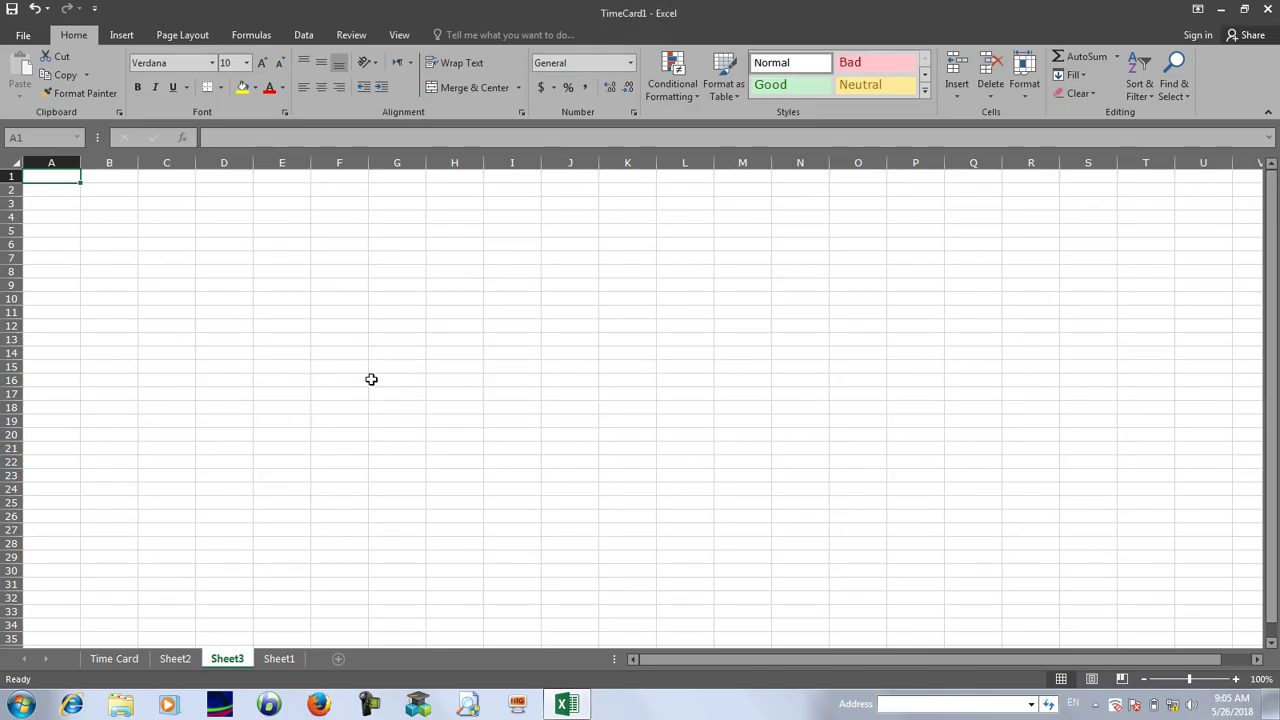
Step: Recheck the workbook protection options, then go back to the Time Card sheet
{"action": "left_click", "coordinate": [22, 35]}
{"action": "left_click", "coordinate": [178, 202]}
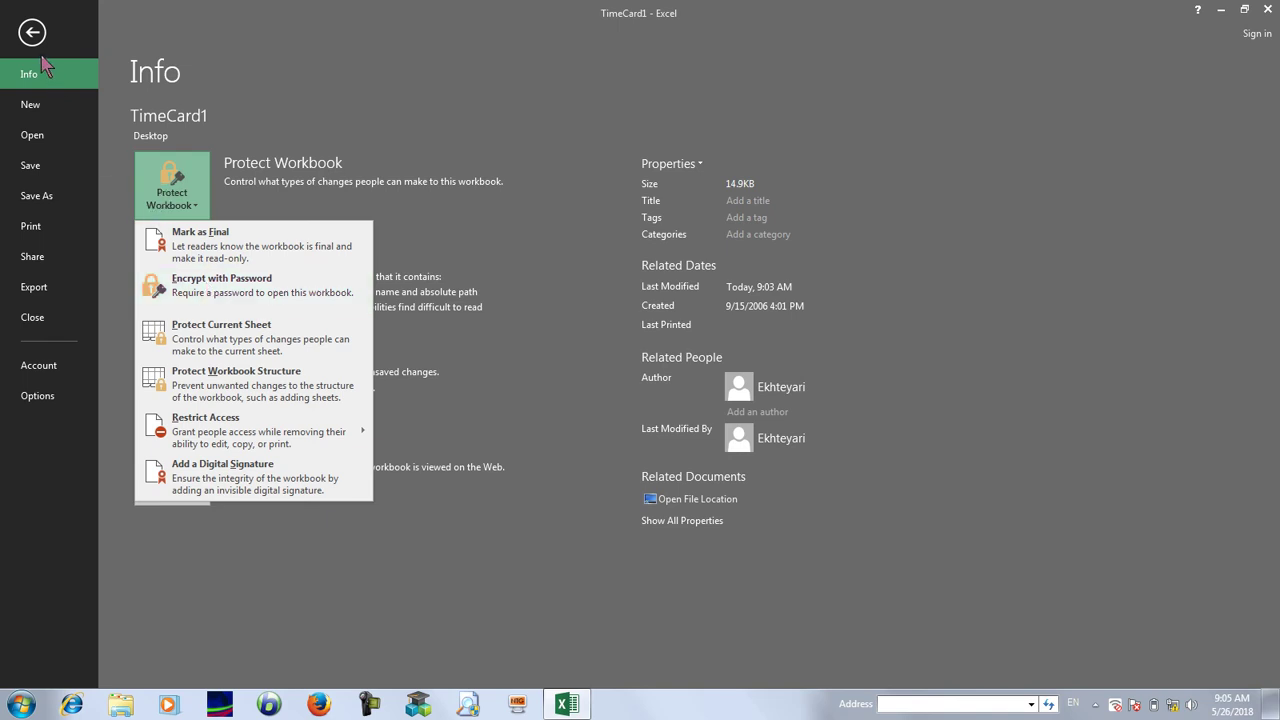
{"action": "left_click", "coordinate": [44, 196]}
{"action": "left_click", "coordinate": [32, 33]}
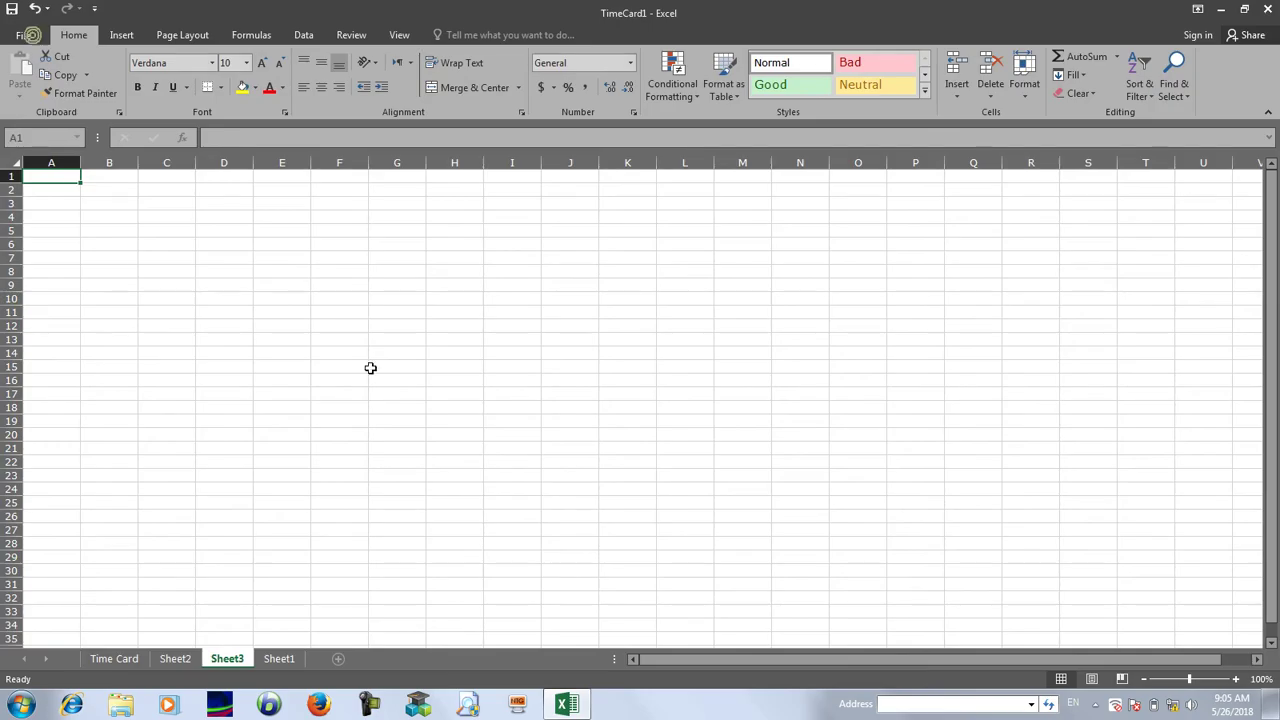
{"action": "left_click", "coordinate": [108, 658]}
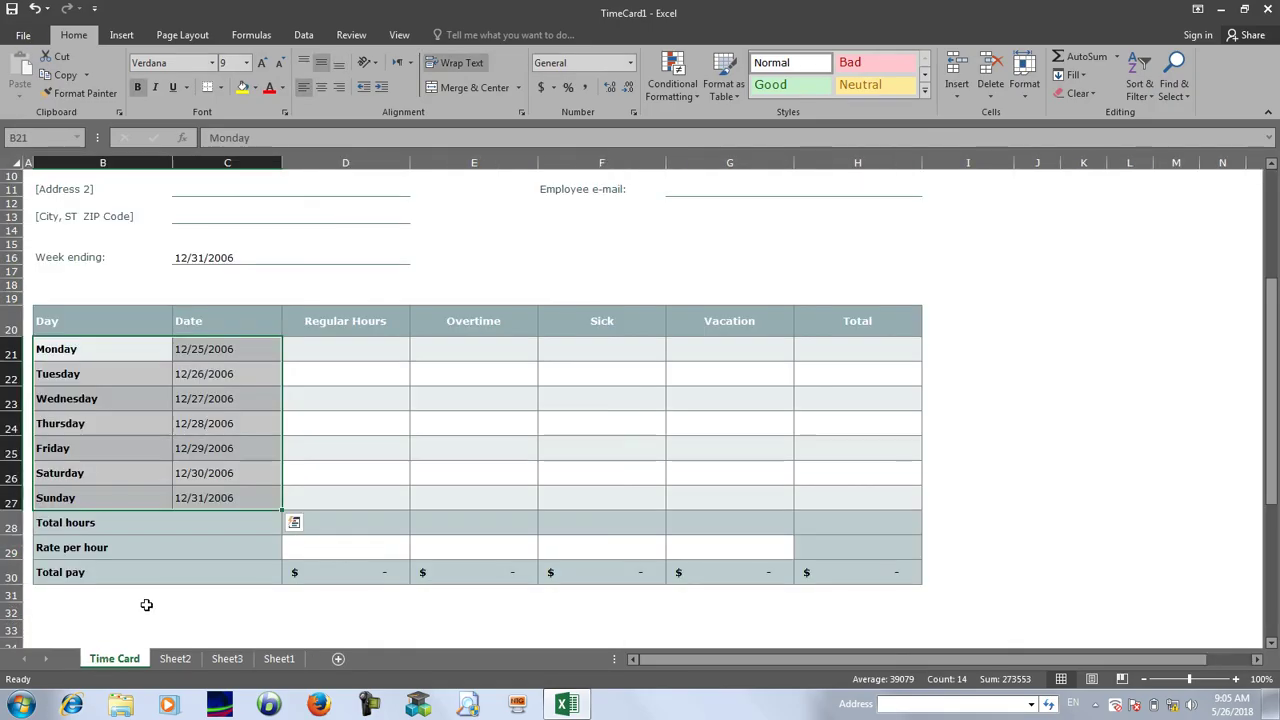
Step: Start Save As with F12, choosing the Desktop and the file name TimeCard1
{"action": "key", "text": "F12"}
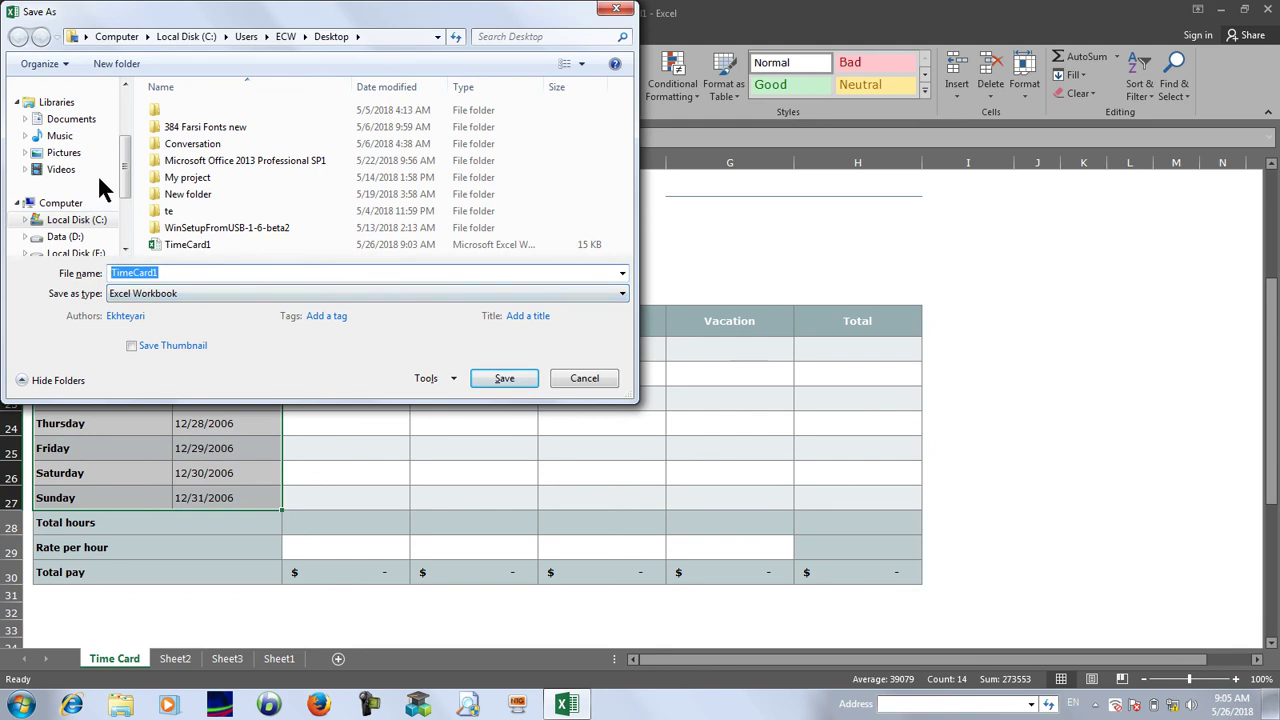
{"action": "left_click_drag", "start_coordinate": [120, 175], "coordinate": [117, 100]}
{"action": "left_click", "coordinate": [64, 143]}
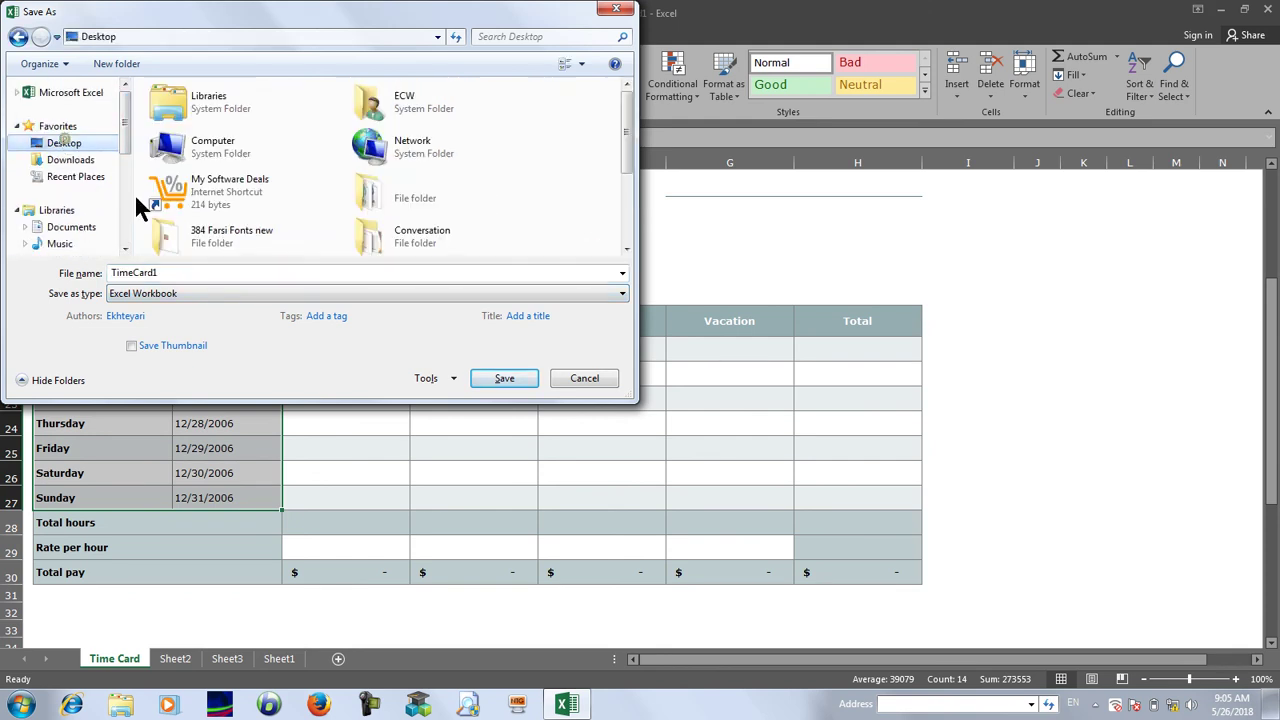
{"action": "left_click", "coordinate": [175, 275]}
{"action": "double_click", "coordinate": [175, 275]}
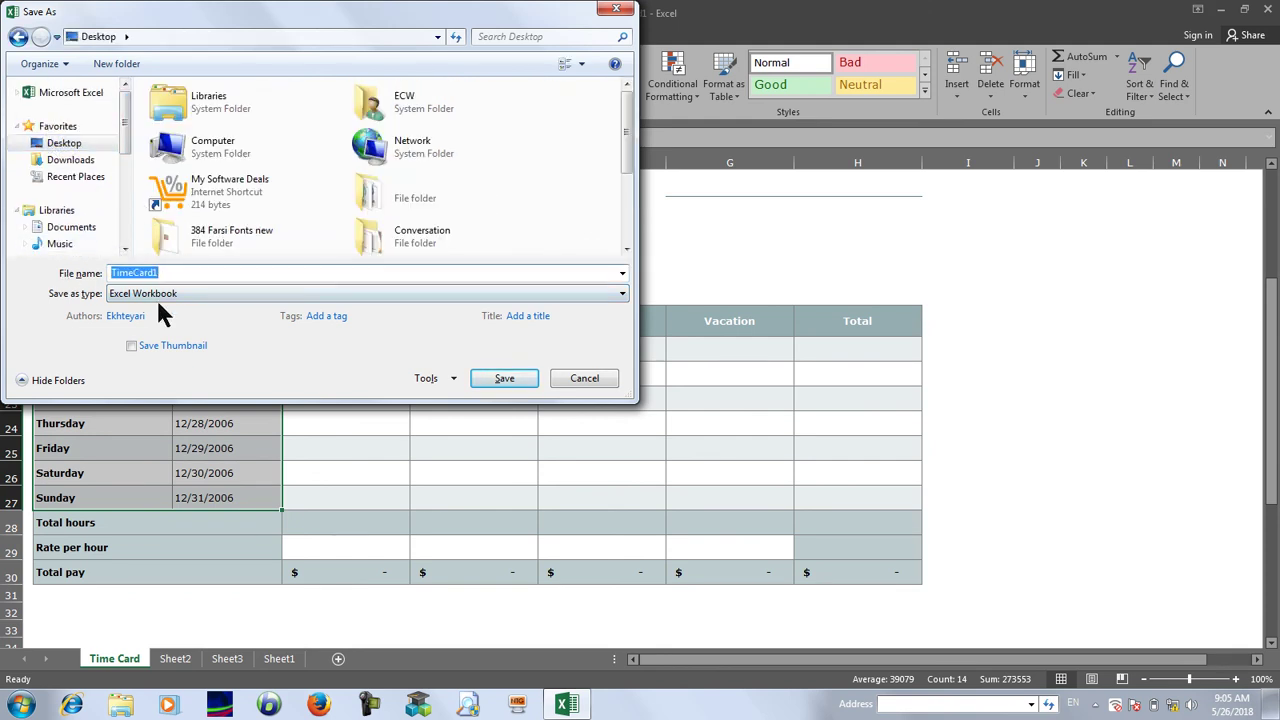
Step: Set open and modify passwords in General Options, confirm both, and replace the Desktop TimeCard1
{"action": "left_click", "coordinate": [446, 379]}
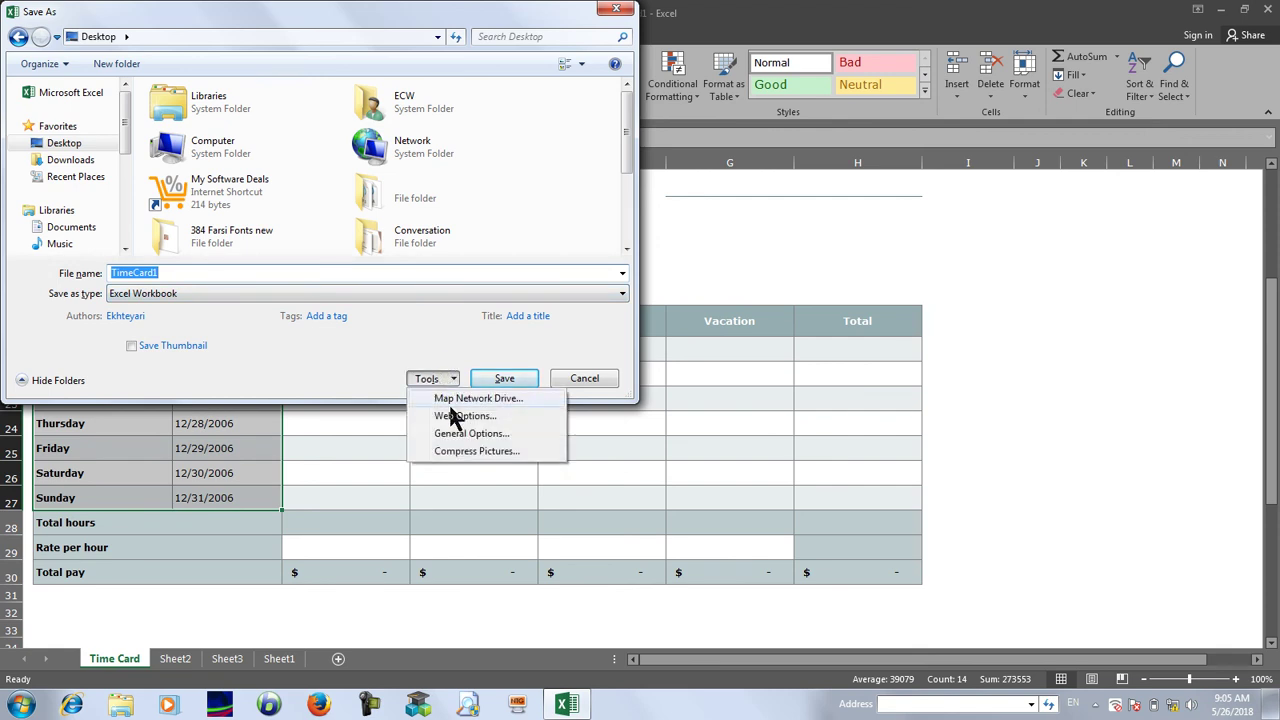
{"action": "left_click", "coordinate": [465, 434]}
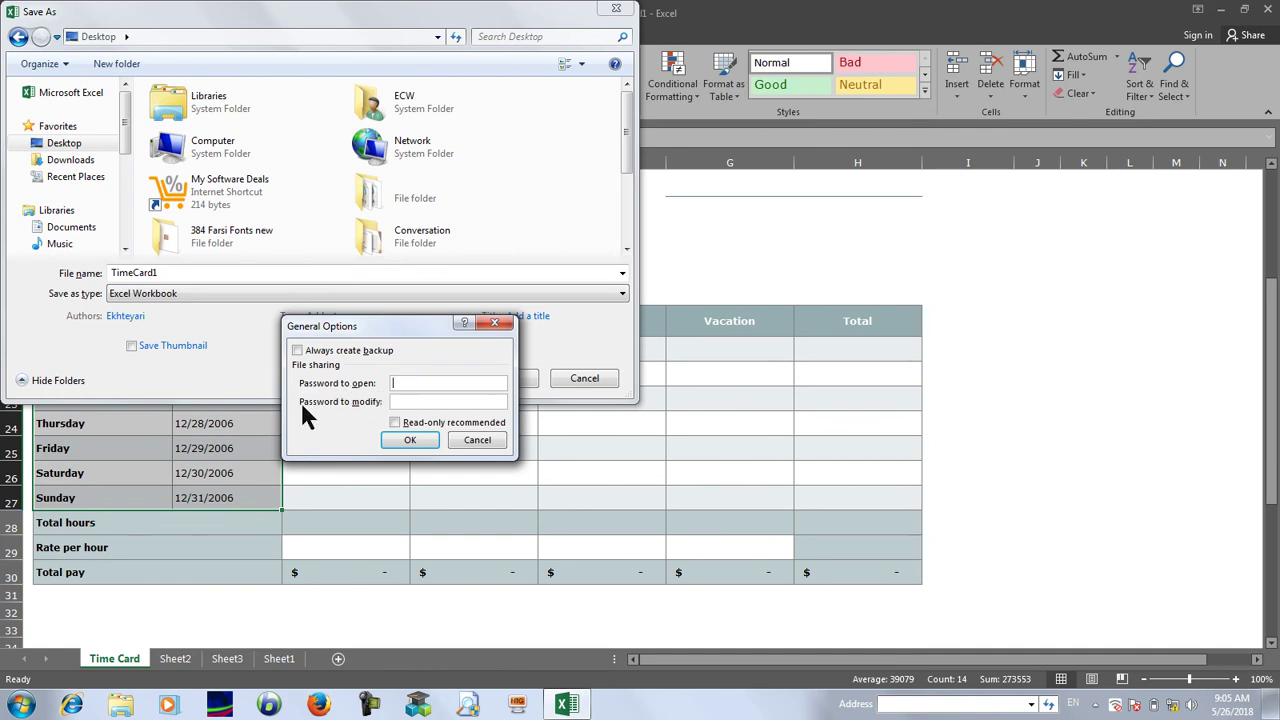
{"action": "left_click", "coordinate": [403, 401]}
{"action": "mouse_move", "coordinate": [430, 383]}
{"action": "left_mouse_down"}
{"action": "mouse_move", "coordinate": [380, 386]}
{"action": "mouse_move", "coordinate": [352, 405]}
{"action": "left_mouse_up"}
{"action": "left_click", "coordinate": [418, 423]}
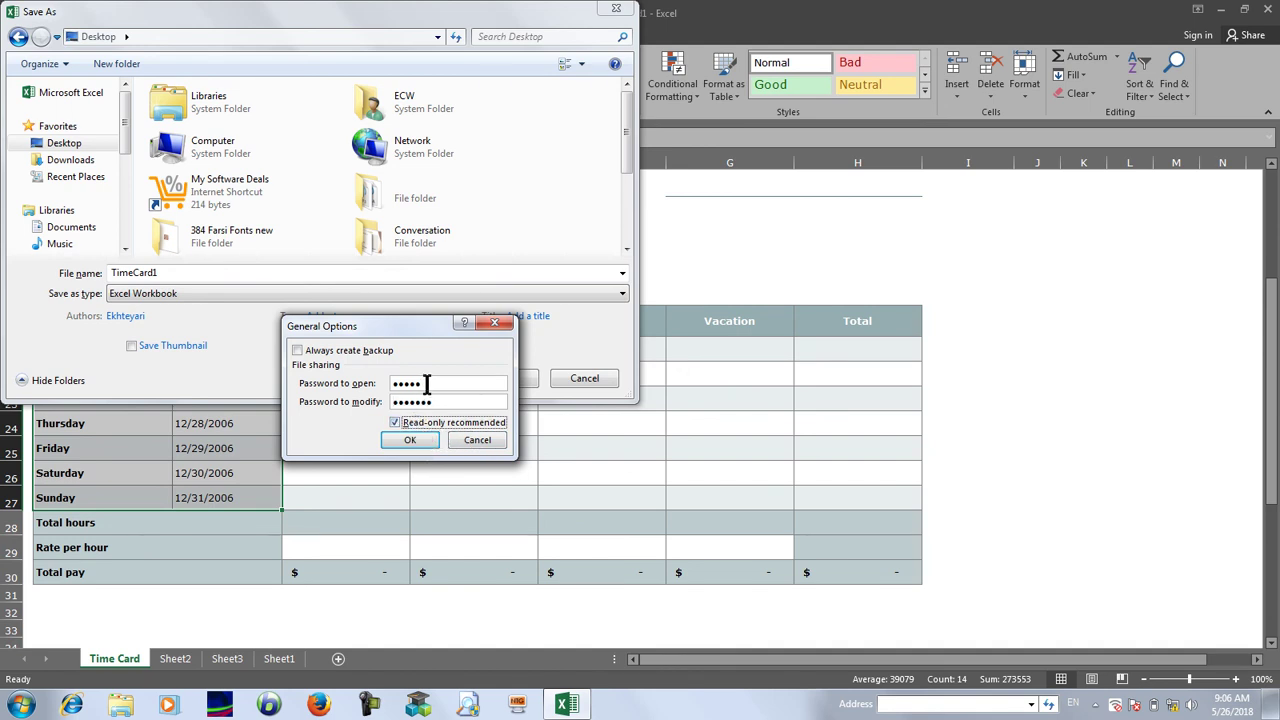
{"action": "left_click", "coordinate": [428, 423]}
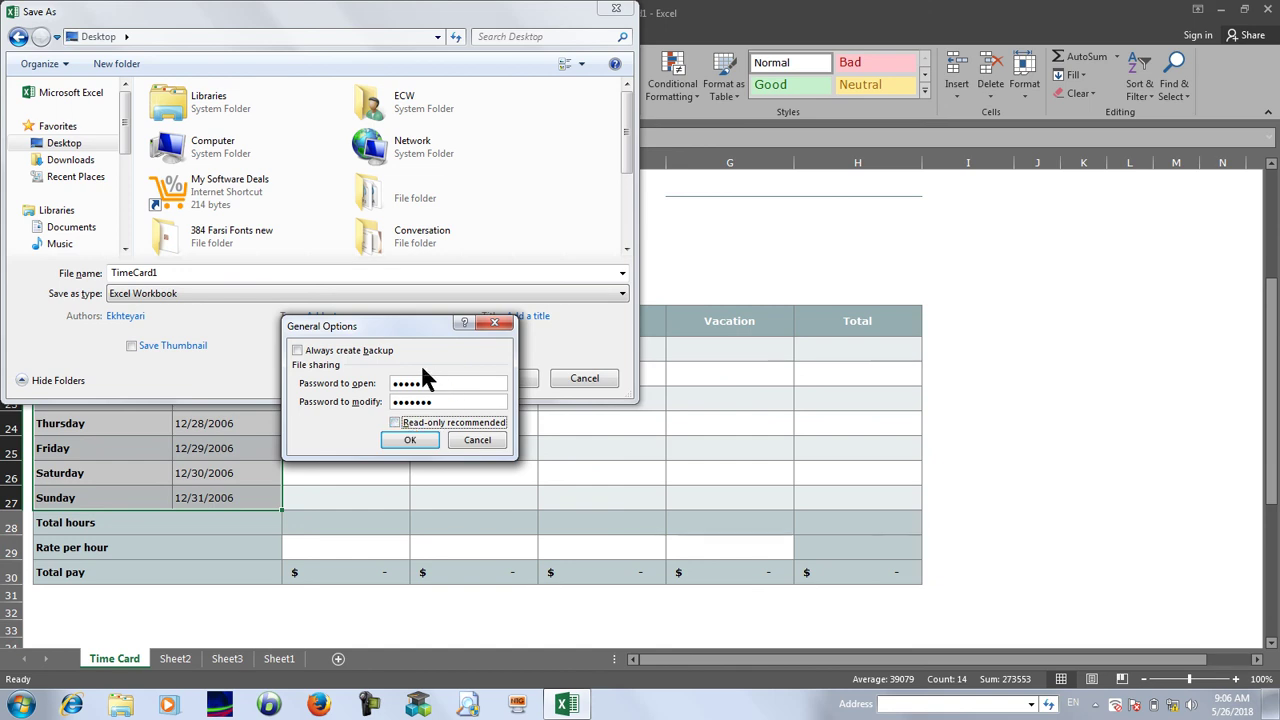
{"action": "left_click", "coordinate": [402, 442]}
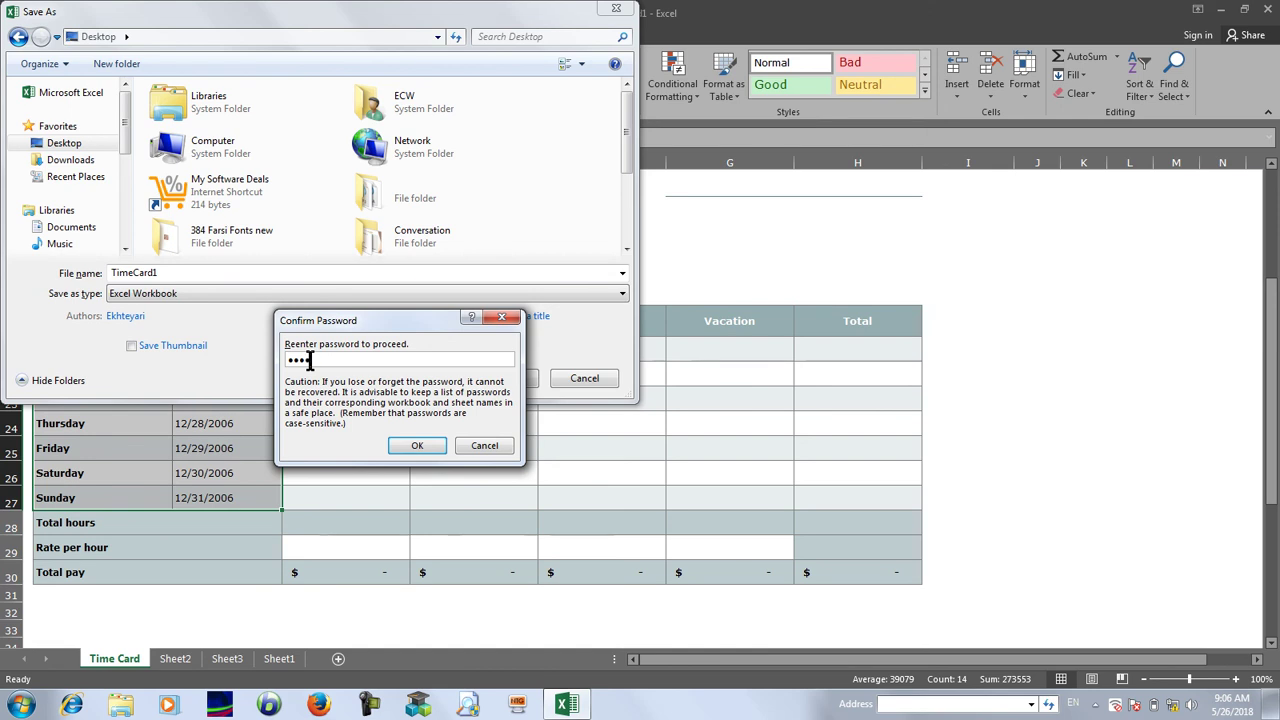
{"action": "left_click", "coordinate": [418, 446]}
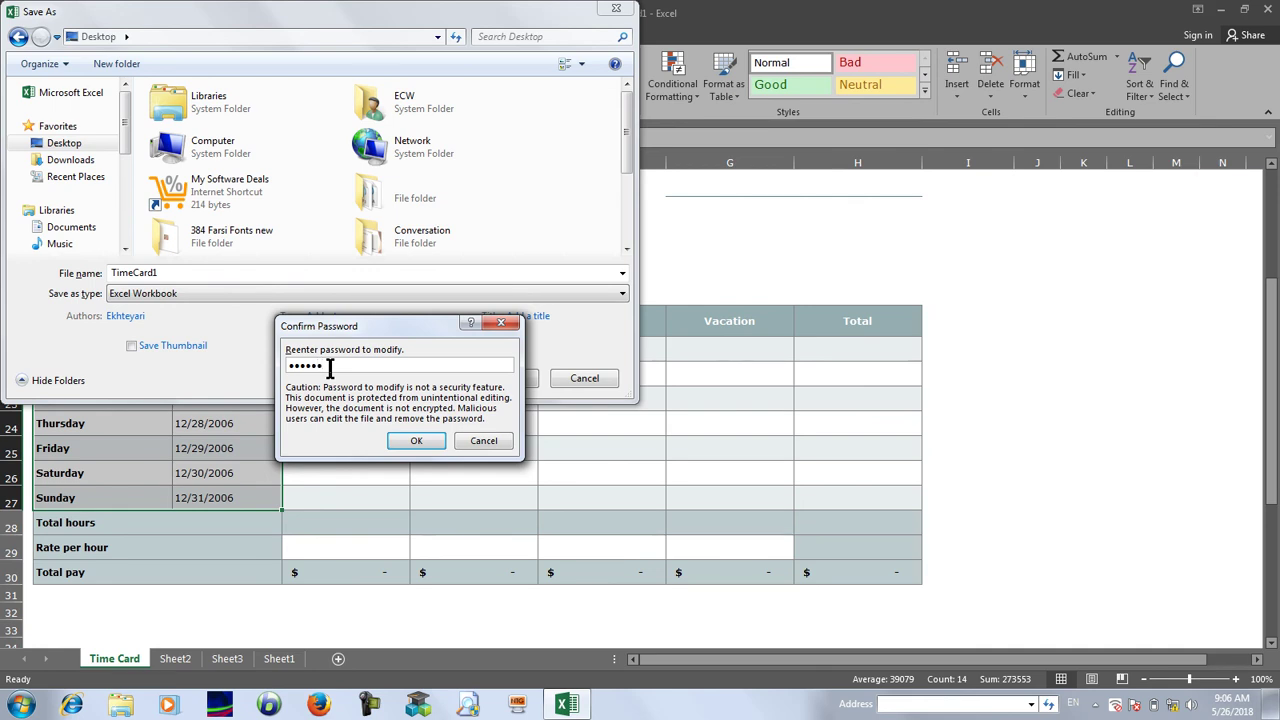
{"action": "key", "text": "Return"}
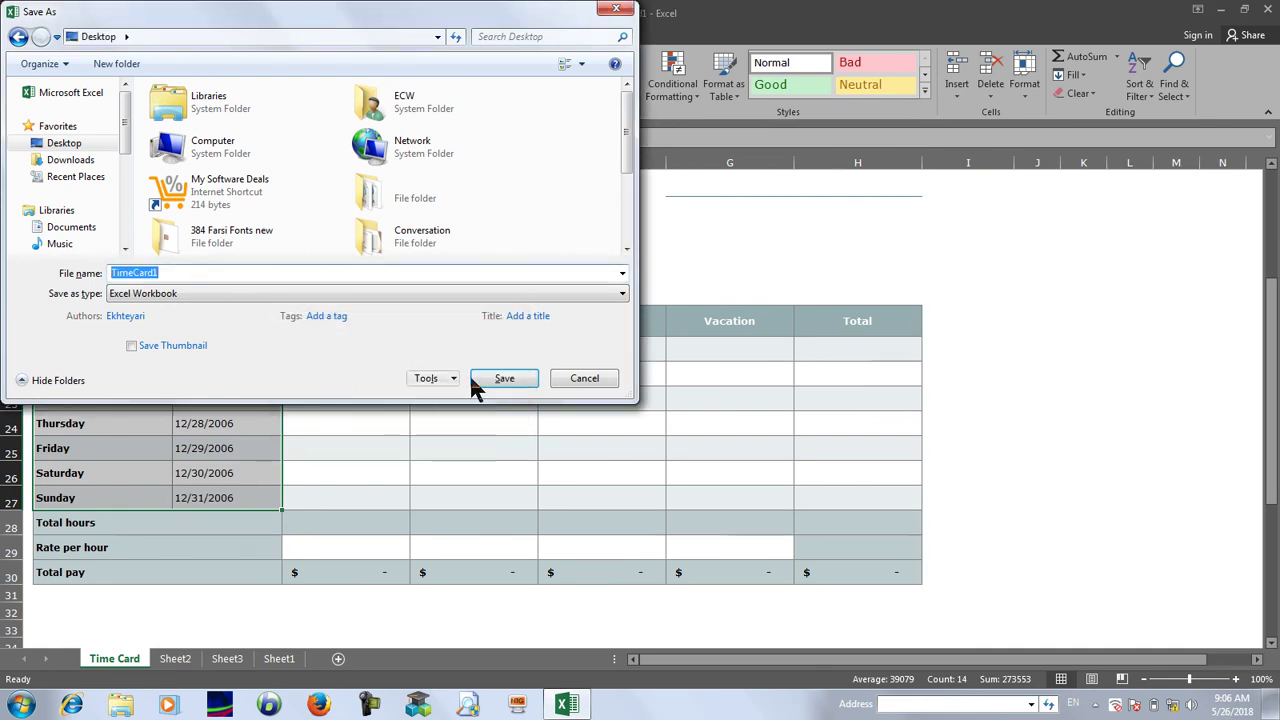
{"action": "left_click", "coordinate": [478, 379]}
{"action": "left_click", "coordinate": [676, 353]}
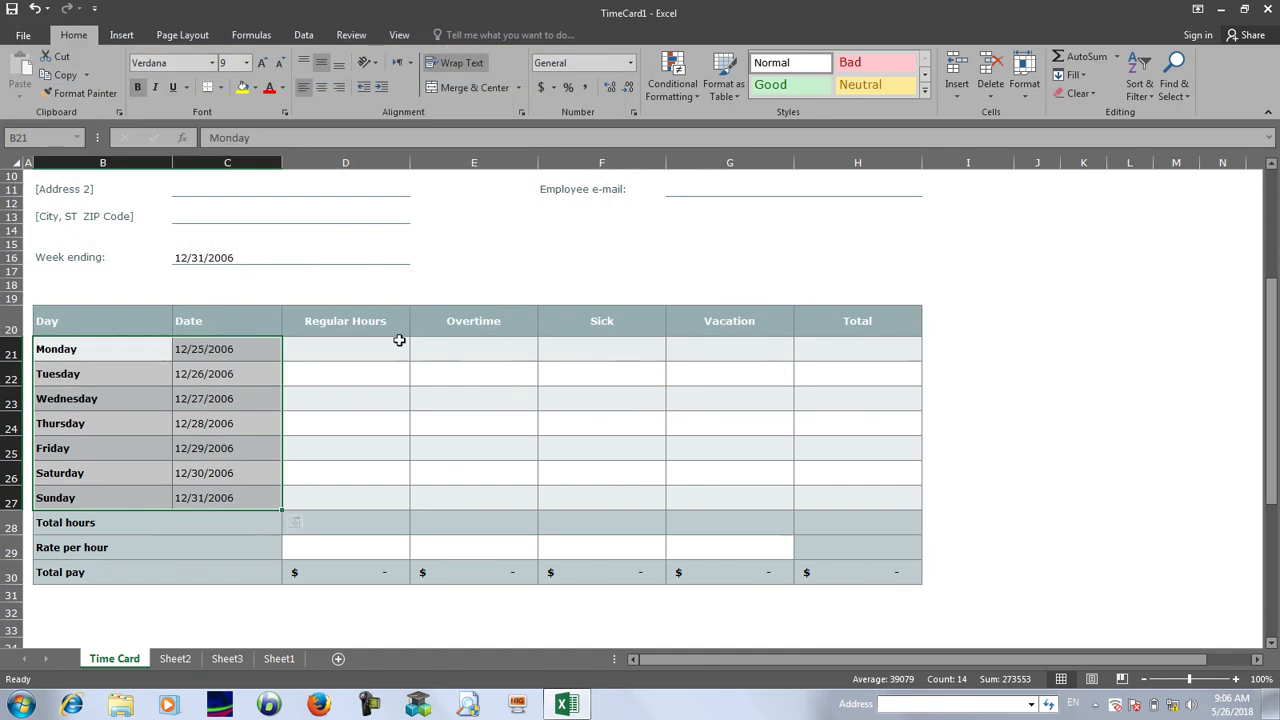
Step: Close Excel, reopen TimeCard1 with the open password, and load it as Read Only
{"action": "left_click", "coordinate": [1266, 9]}
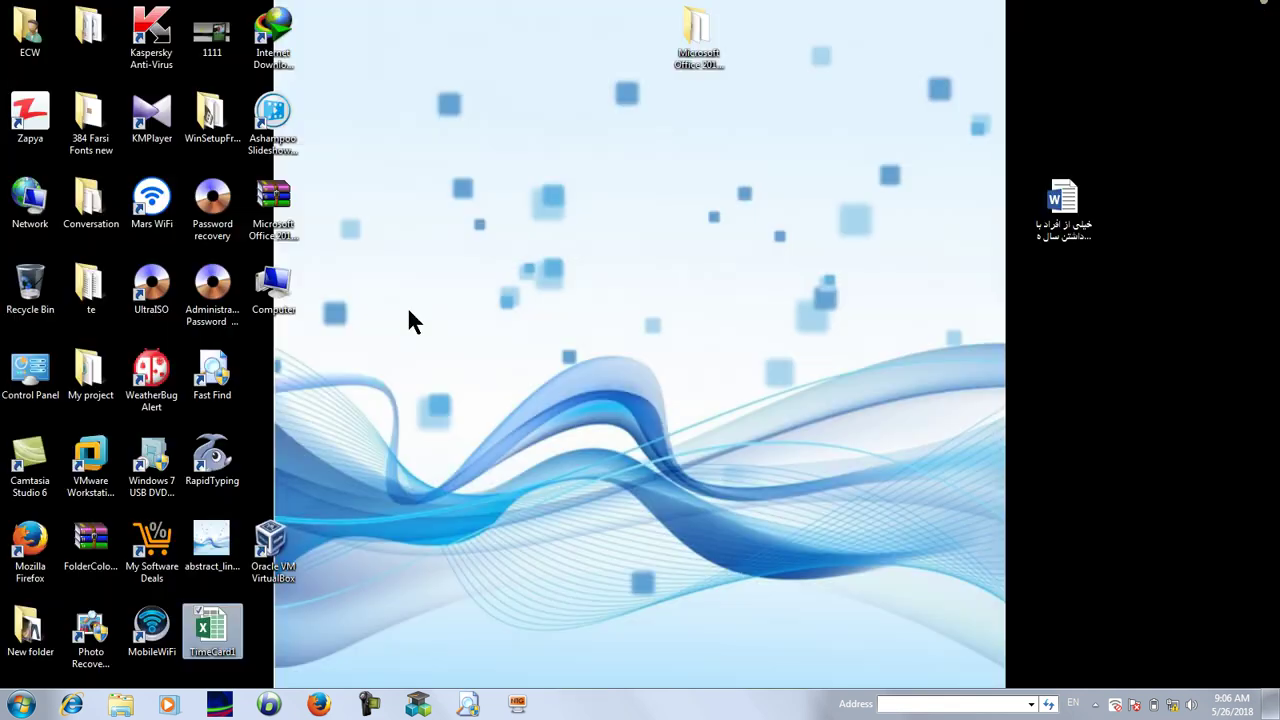
{"action": "double_click", "coordinate": [216, 620]}
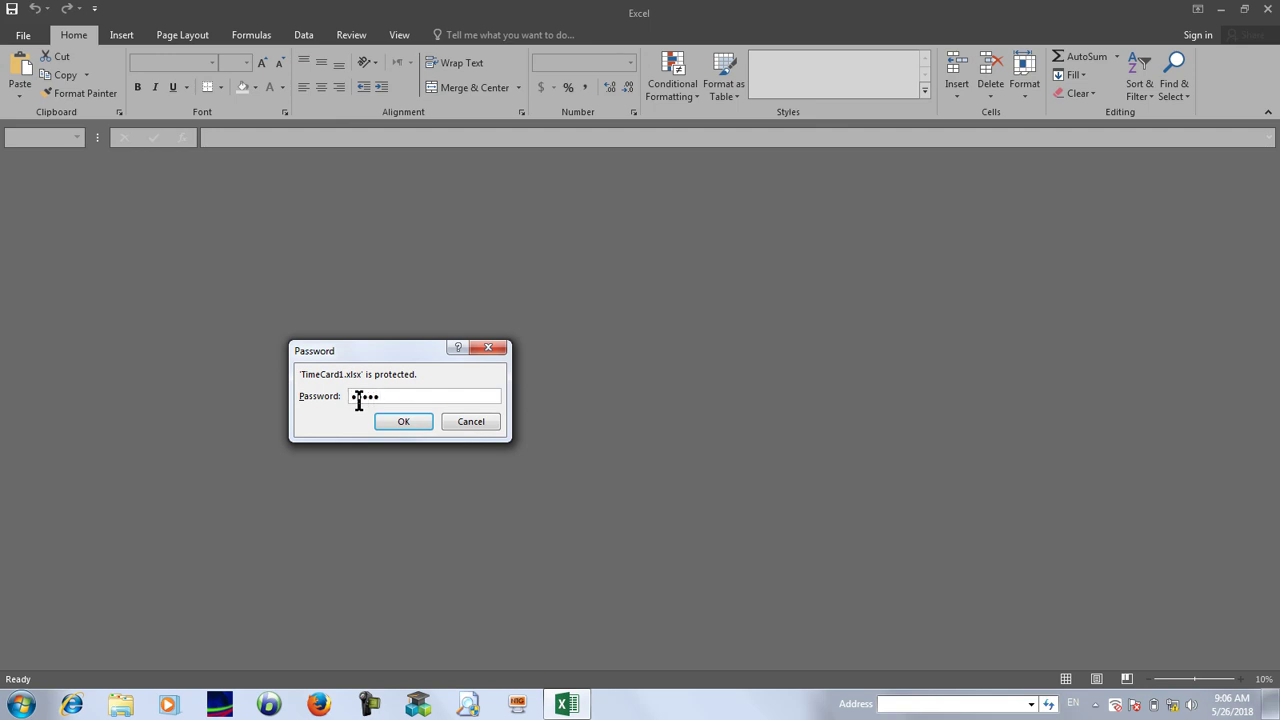
{"action": "key", "text": "Return"}
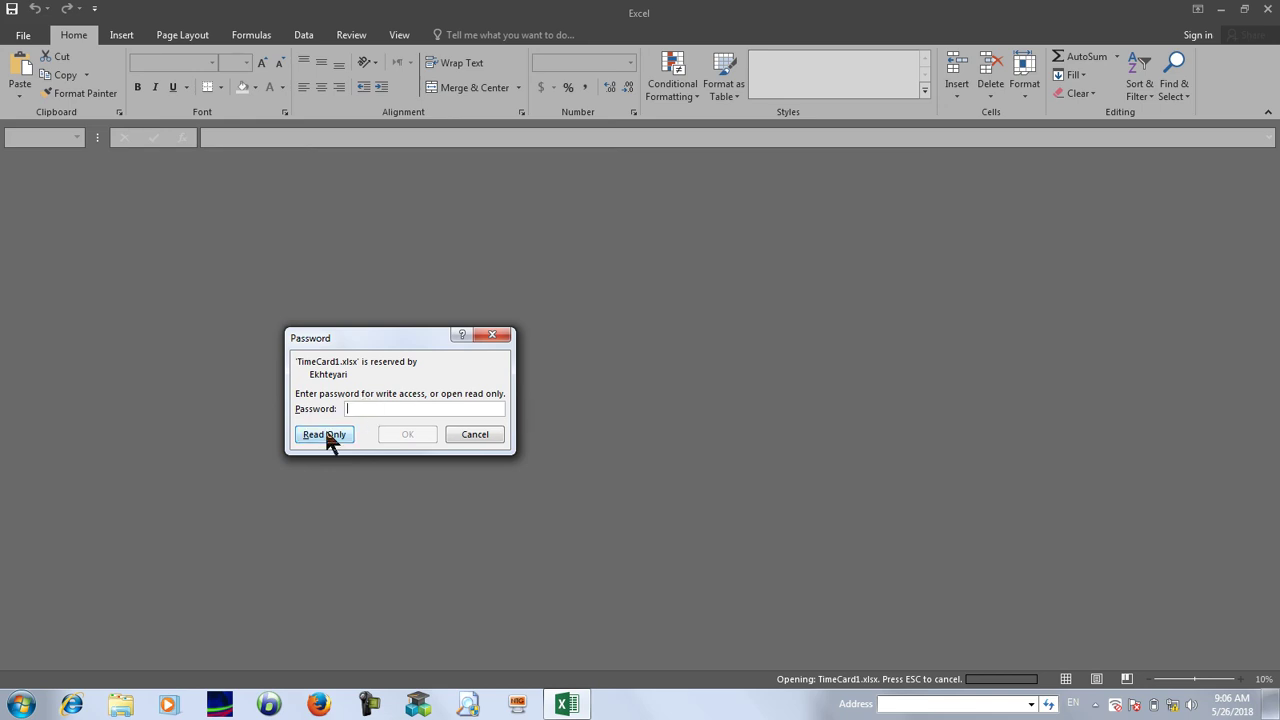
{"action": "left_click", "coordinate": [328, 438]}
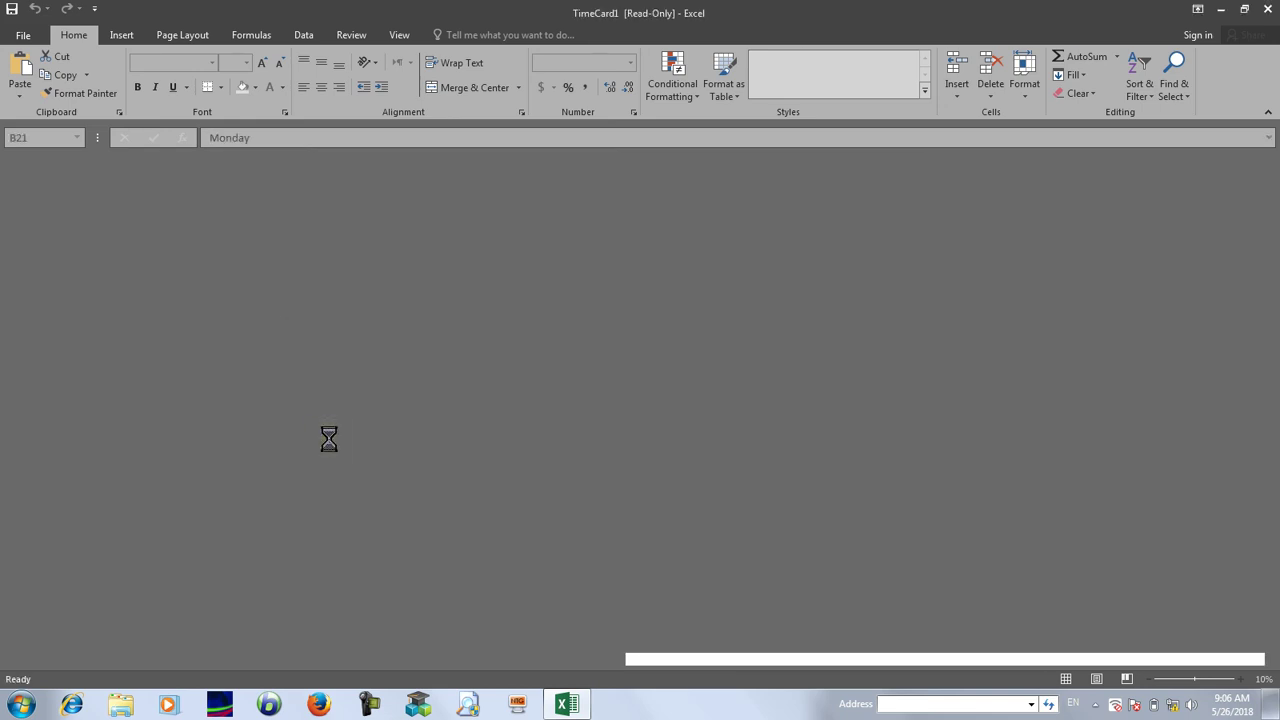
{"action": "left_click_drag", "start_coordinate": [282, 400], "coordinate": [405, 462]}
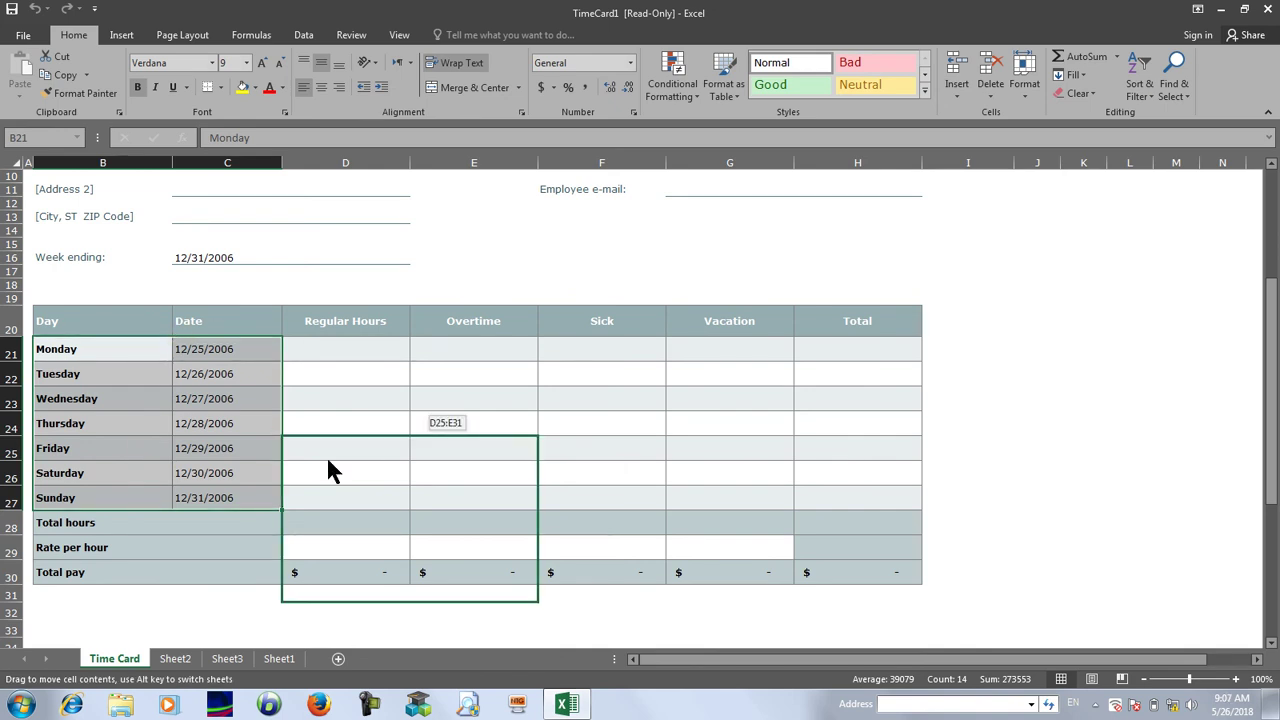
Step: Cancel replacing the existing data, select D23, and begin saving the workbook under a new name
{"action": "left_click", "coordinate": [678, 397]}
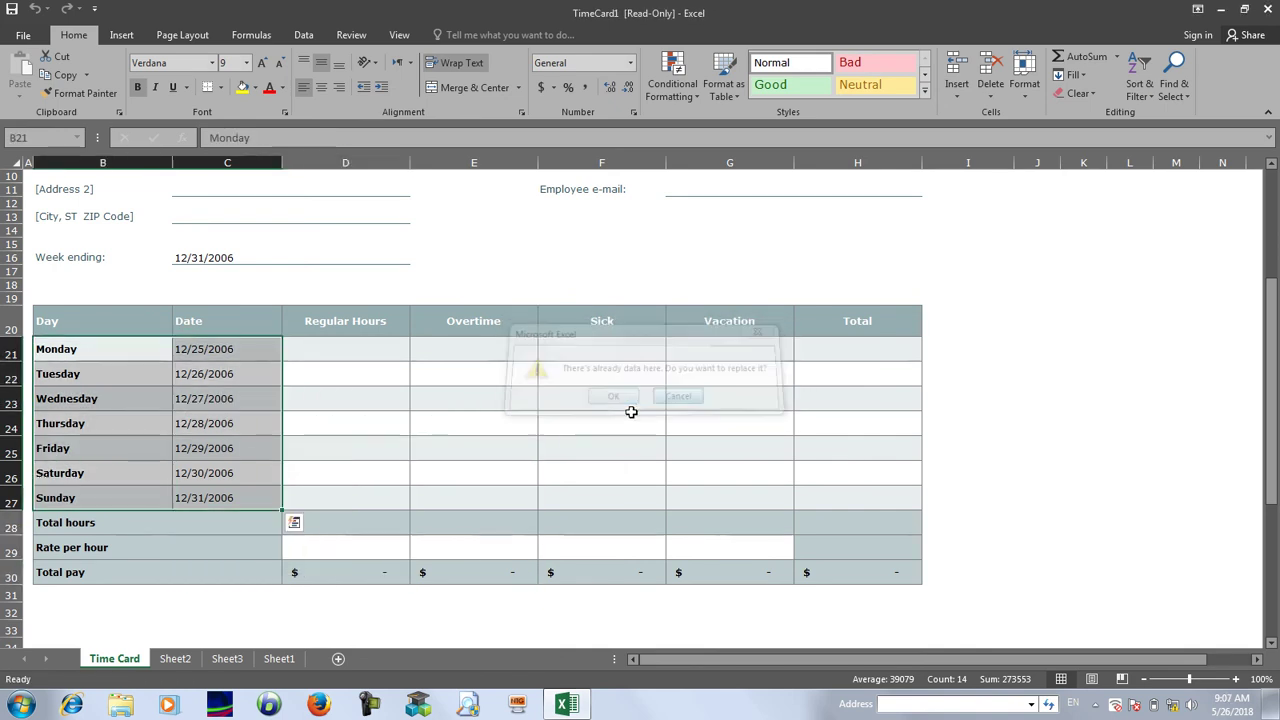
{"action": "key", "text": "ctrl+q"}
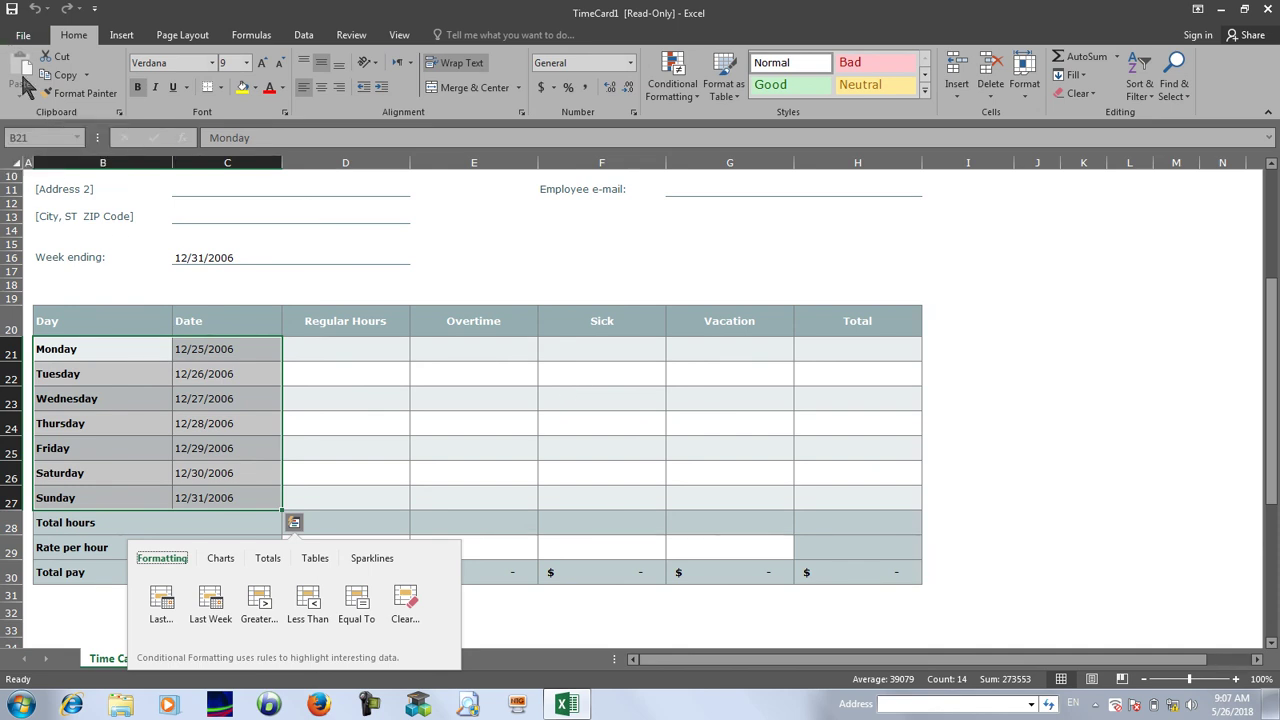
{"action": "left_click", "coordinate": [398, 395]}
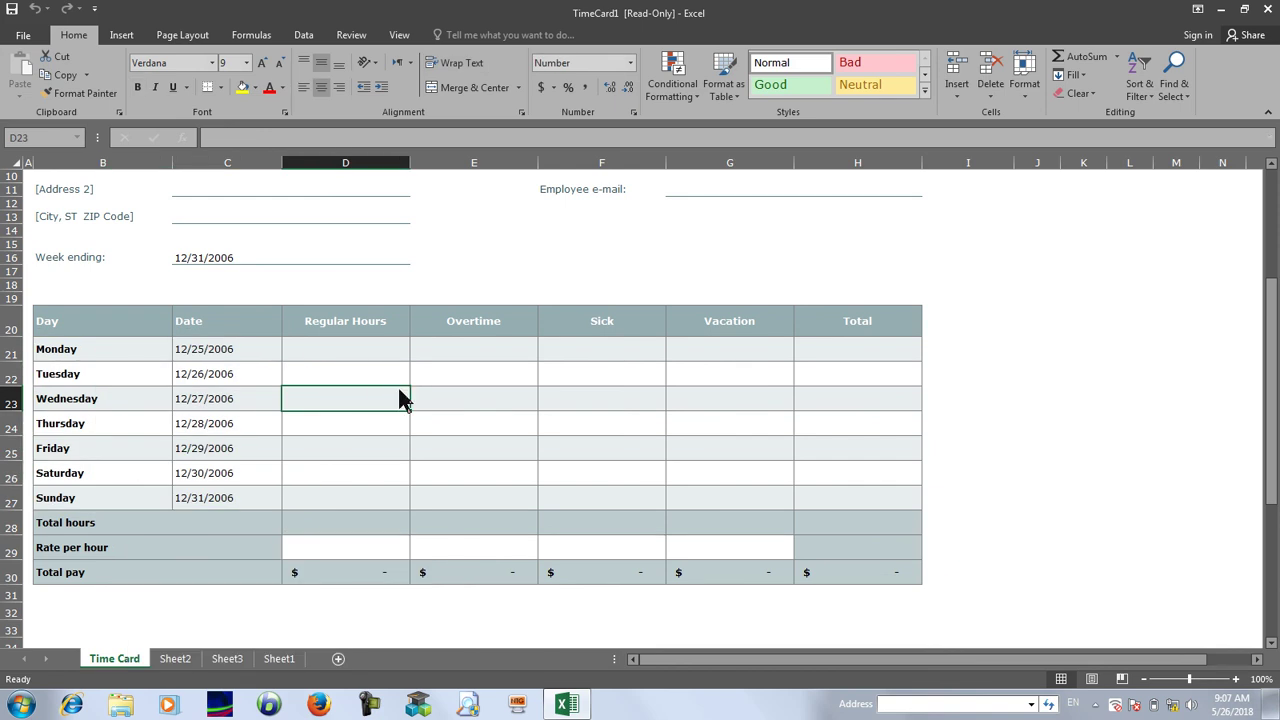
{"action": "key", "text": "ctrl+s"}
Step: Clear the password to open in General Options and save the copy as Copy of TimeCard1
{"action": "left_click", "coordinate": [452, 385]}
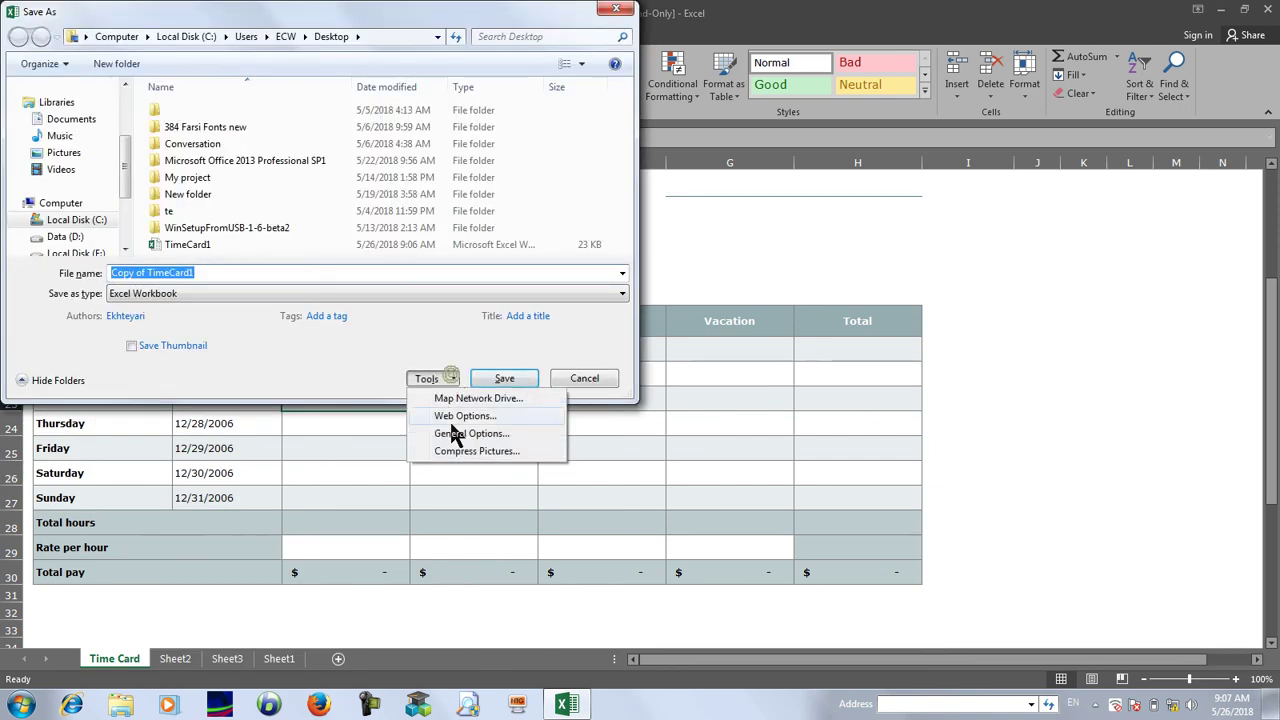
{"action": "left_click", "coordinate": [555, 432]}
{"action": "double_click", "coordinate": [444, 387]}
{"action": "key", "text": "BackSpace"}
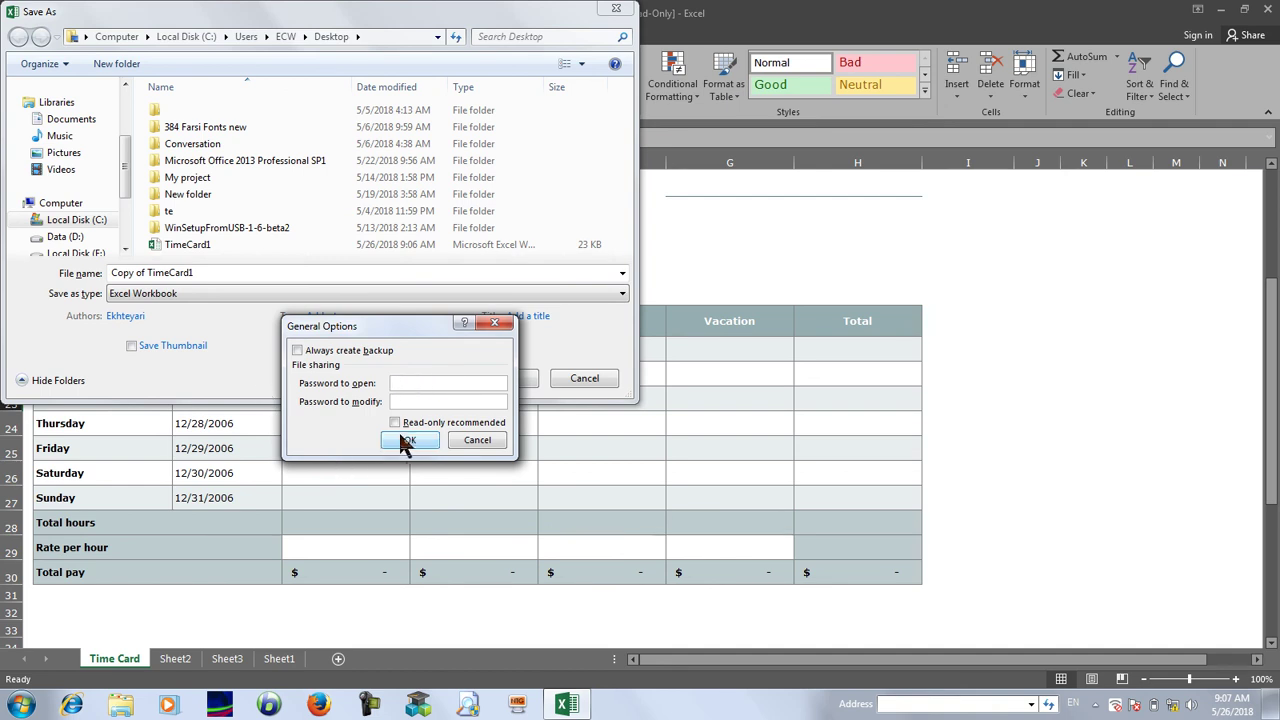
{"action": "left_click", "coordinate": [405, 440]}
{"action": "left_click", "coordinate": [506, 377]}
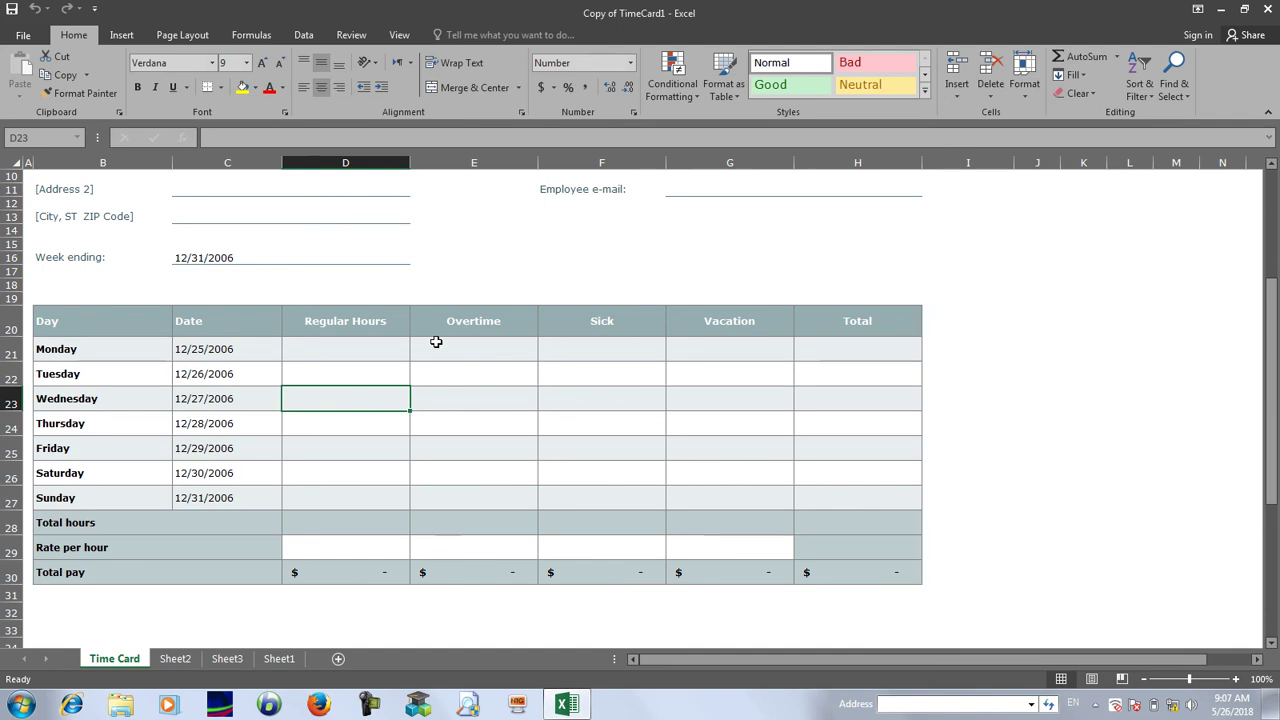
Step: Review the Protect Workbook choices under File > Info, then return to the sheet
{"action": "left_click", "coordinate": [22, 35]}
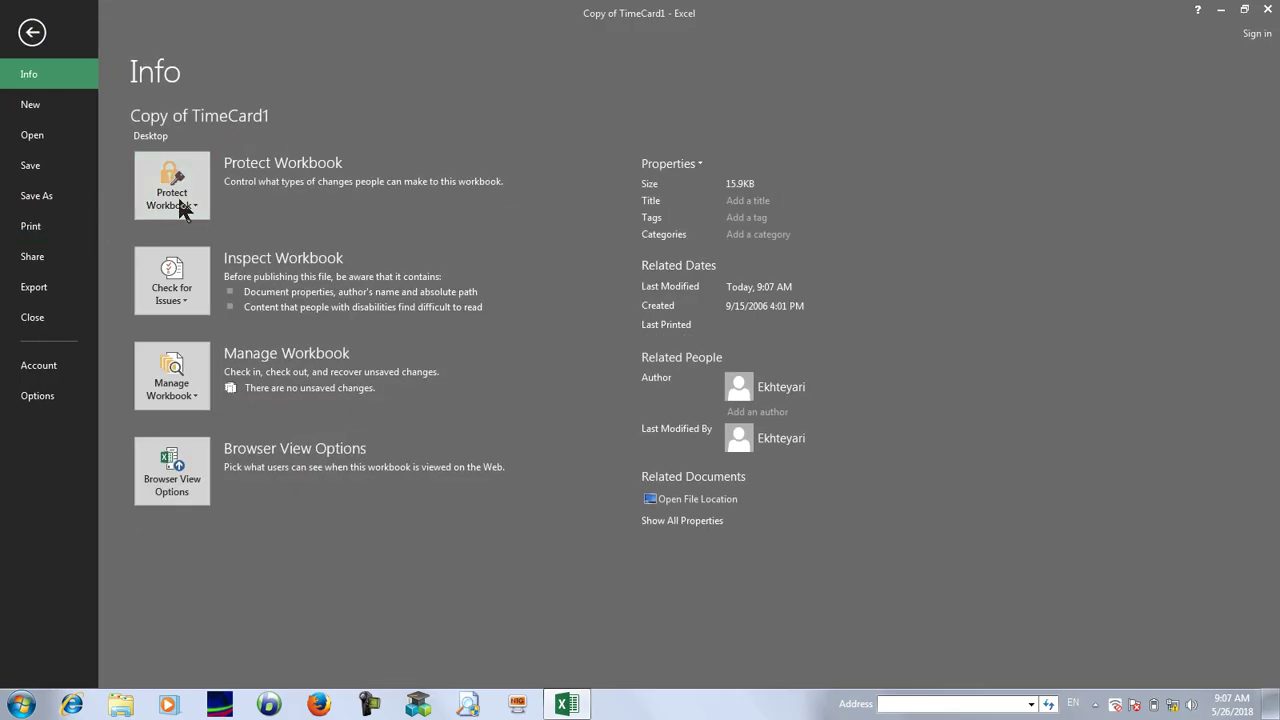
{"action": "left_click", "coordinate": [182, 207]}
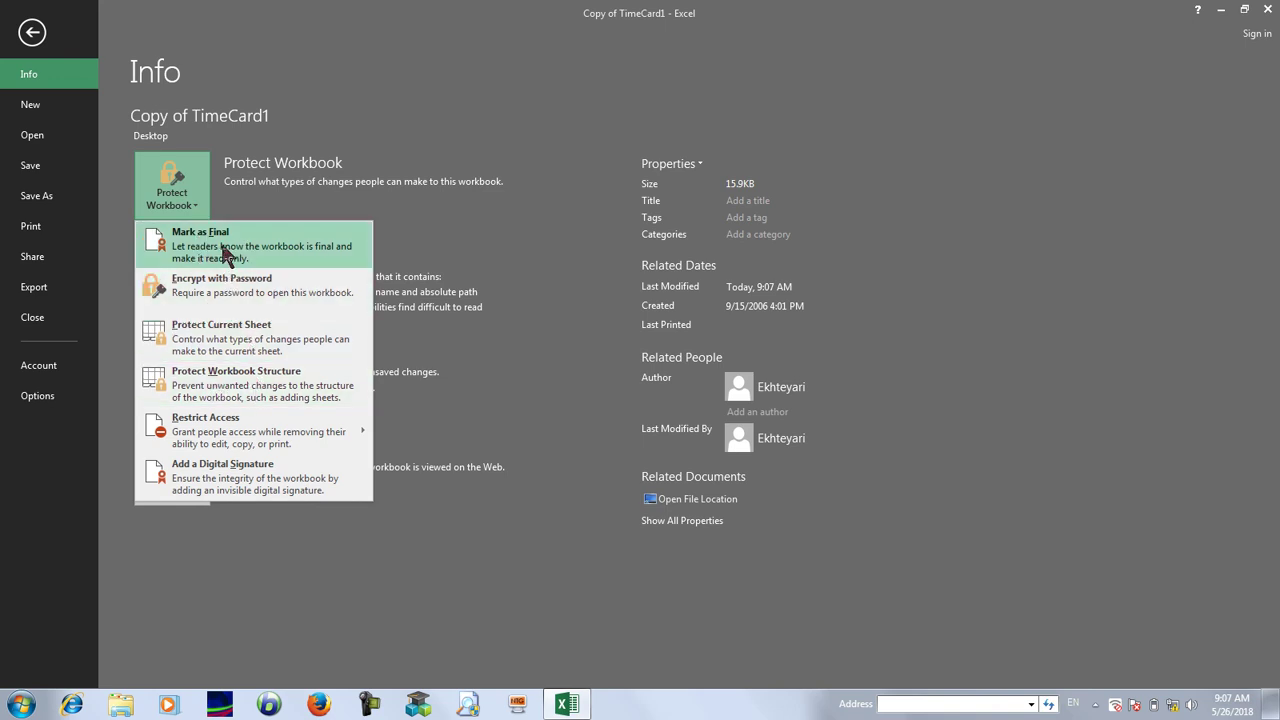
{"action": "left_click", "coordinate": [30, 38]}
{"action": "scroll", "coordinate": [408, 460], "scroll_direction": "down", "scroll_amount": 1}
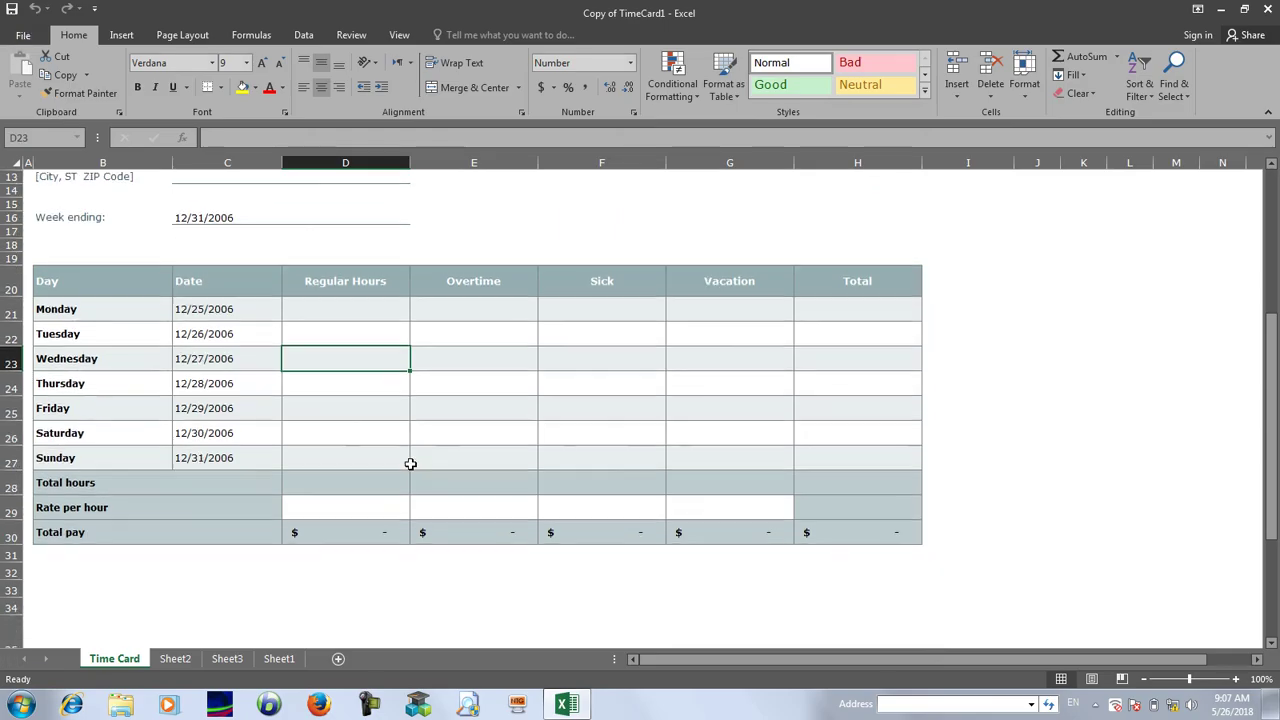
{"action": "left_click", "coordinate": [562, 527]}
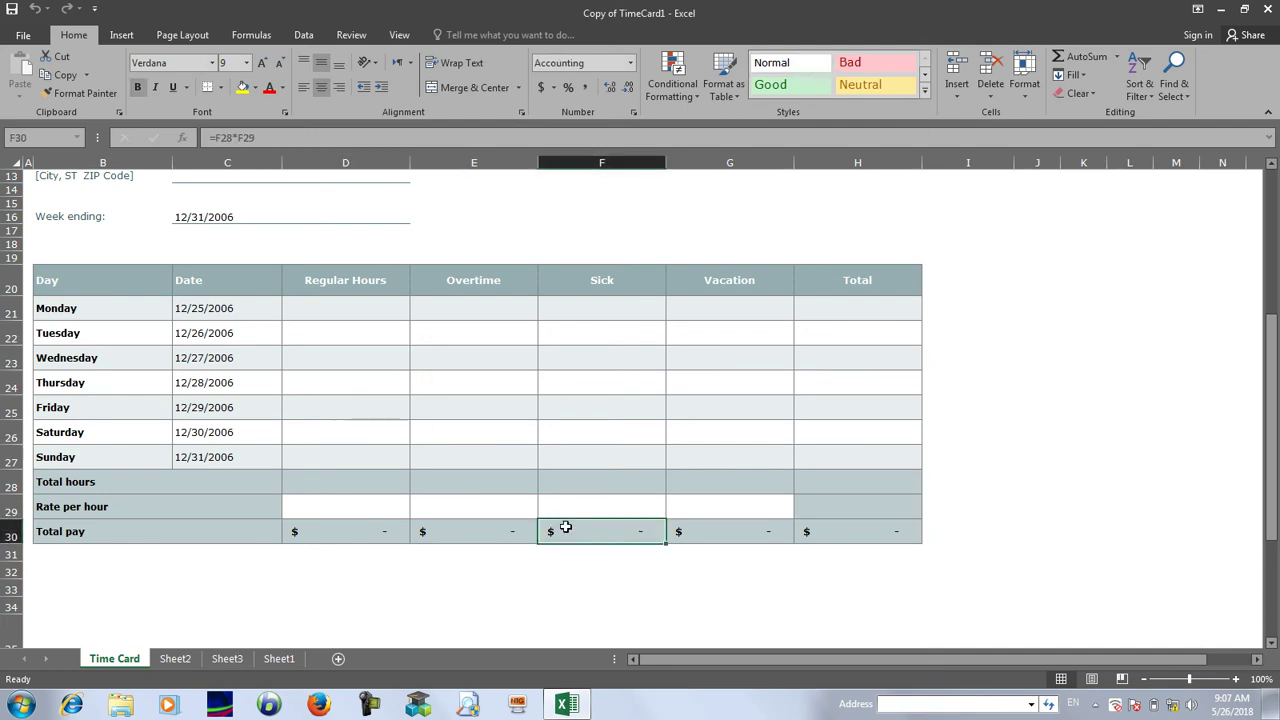
{"action": "left_click", "coordinate": [319, 531]}
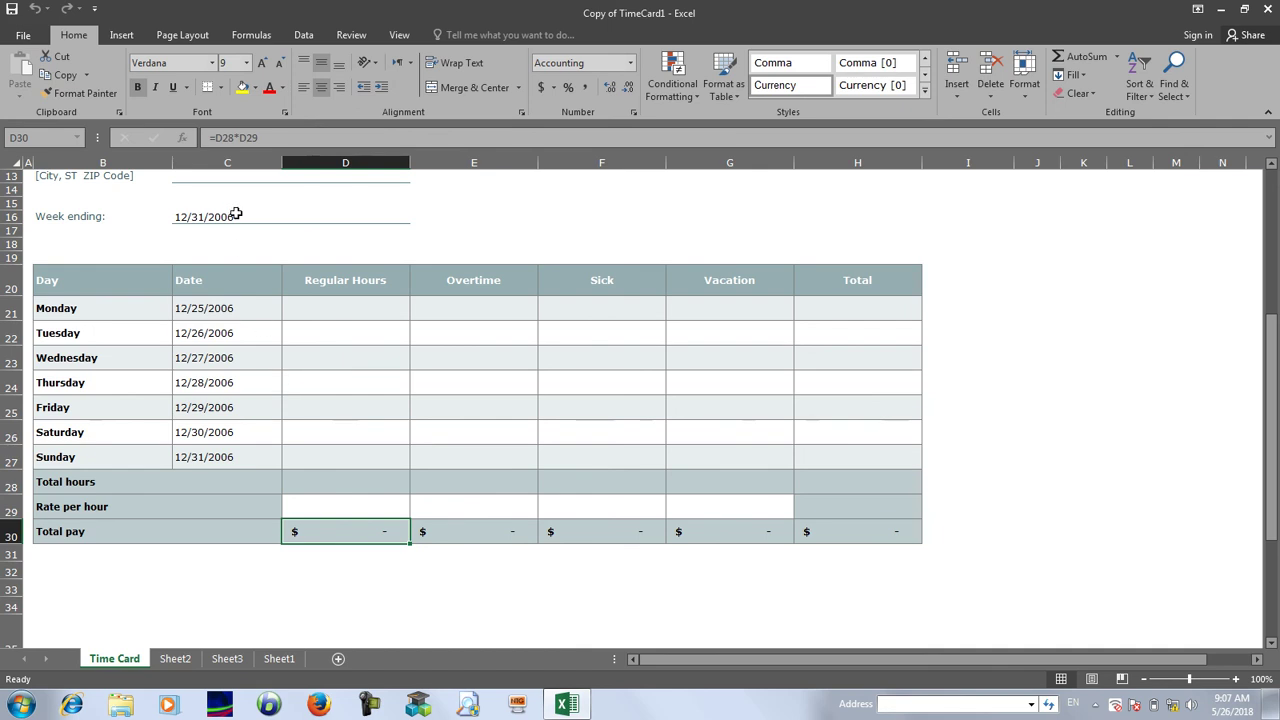
{"action": "double_click", "coordinate": [380, 530]}
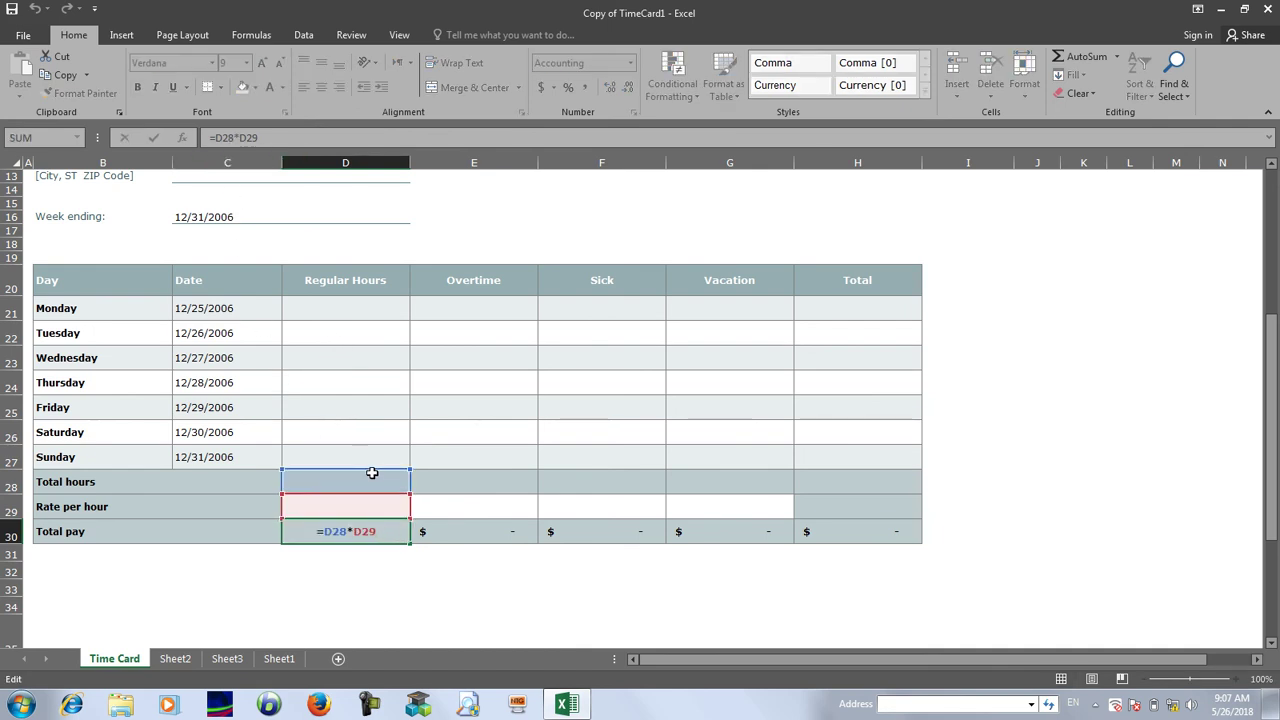
{"action": "key", "text": "Return"}
Step: Enter Monday–Thursday regular hours of 4, 5, 6 and 6 in D21:D24
{"action": "left_click", "coordinate": [364, 308]}
{"action": "type", "text": "4"}
{"action": "key", "text": "Return"}
{"action": "type", "text": "5"}
{"action": "key", "text": "Return"}
{"action": "type", "text": "6"}
{"action": "key", "text": "Return"}
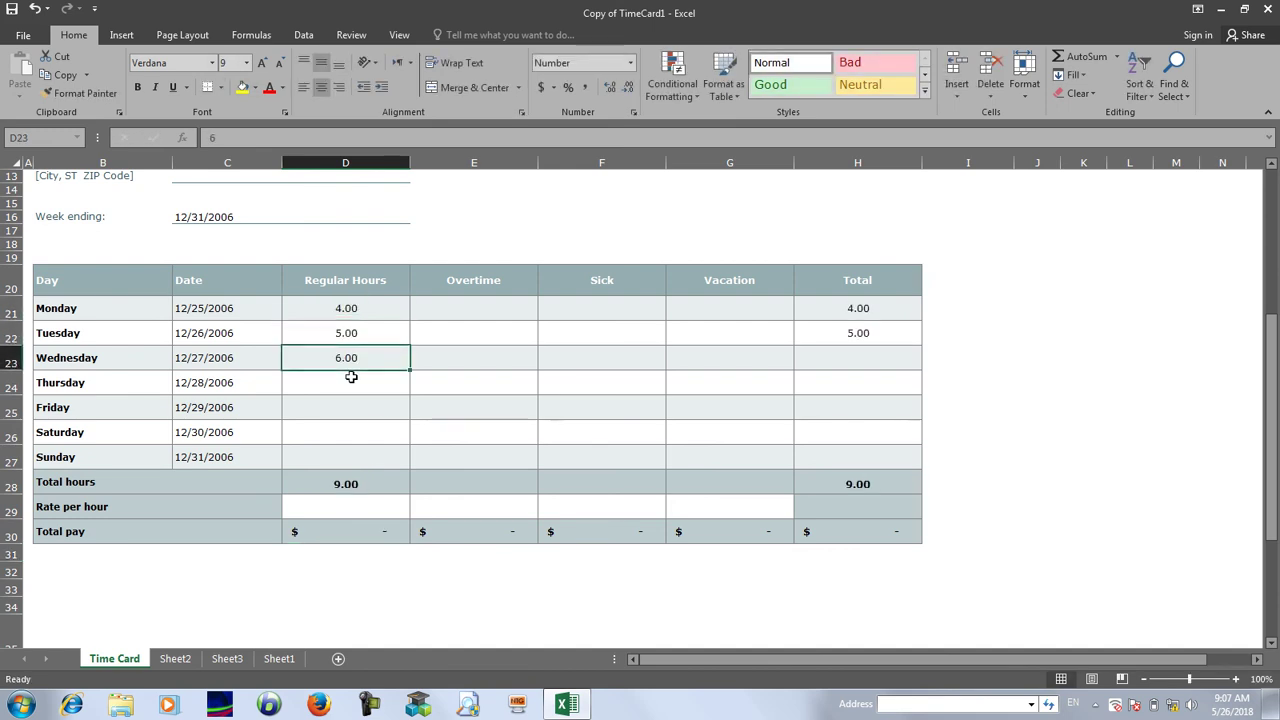
{"action": "type", "text": "6"}
{"action": "key", "text": "Return"}
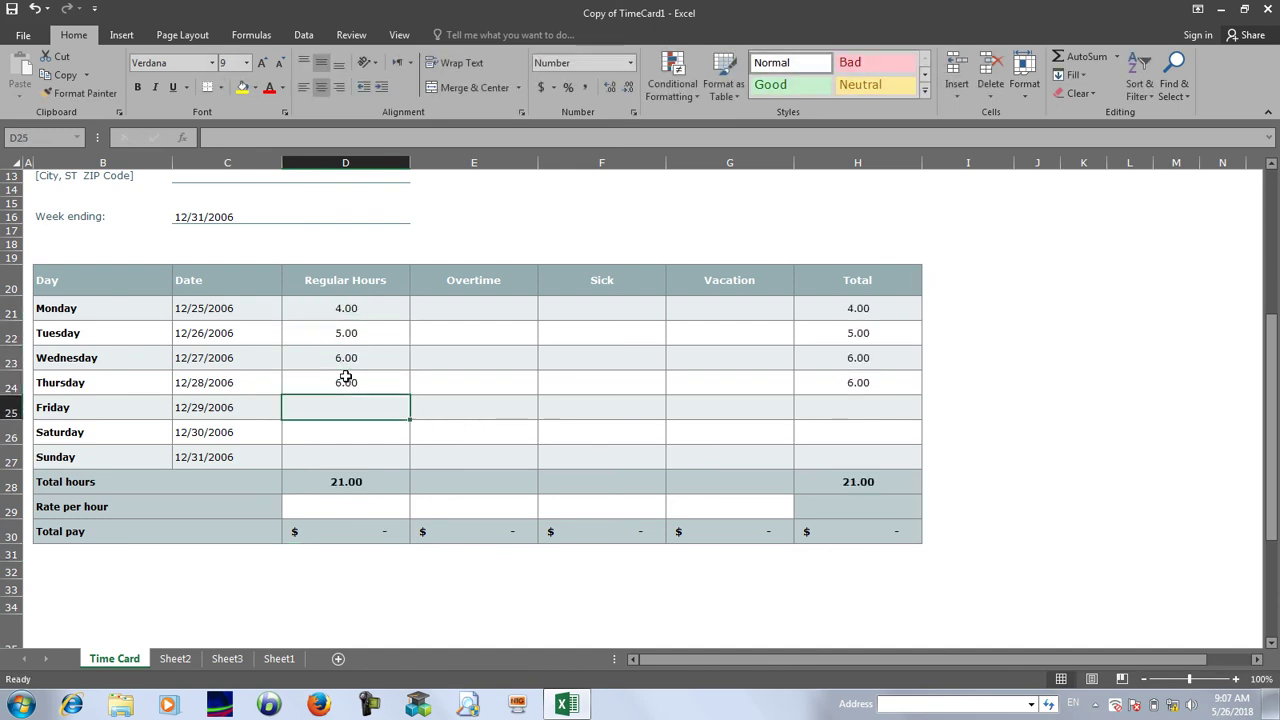
Step: Set the rate per hour in D29 to $100
{"action": "left_click", "coordinate": [340, 507]}
{"action": "type", "text": "00"}
{"action": "key", "text": "Return"}
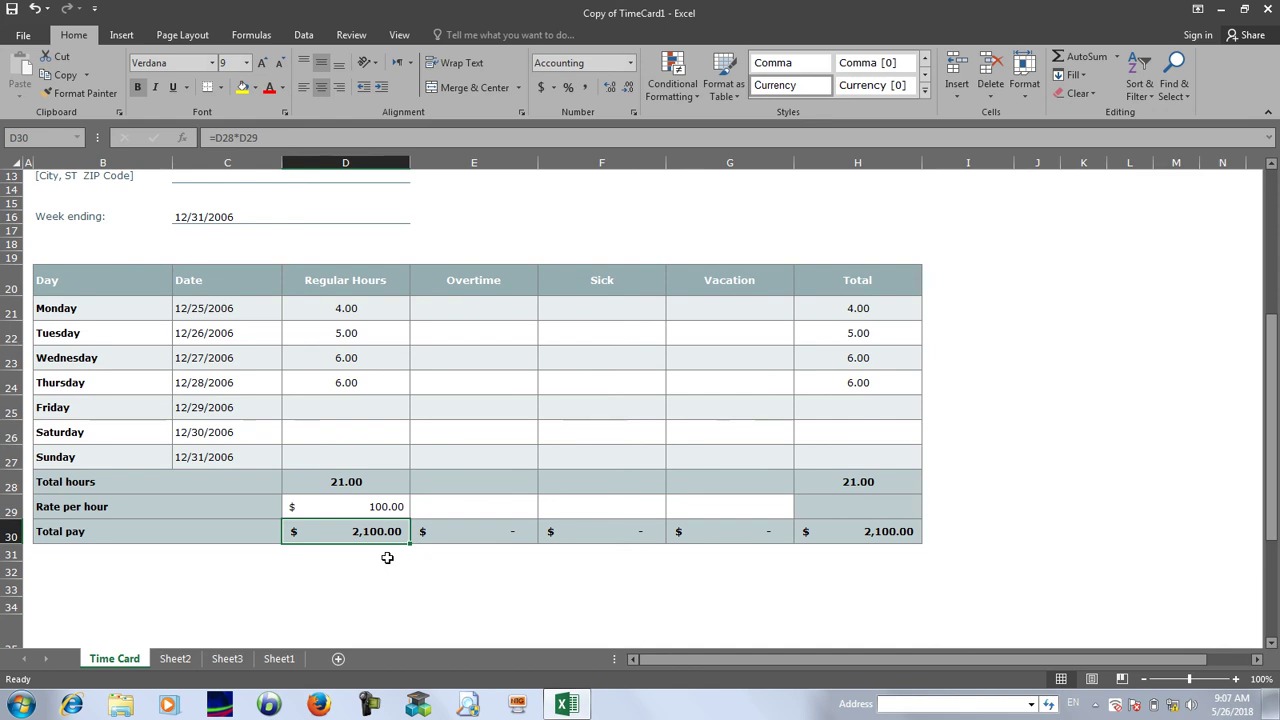
{"action": "left_click", "coordinate": [310, 491]}
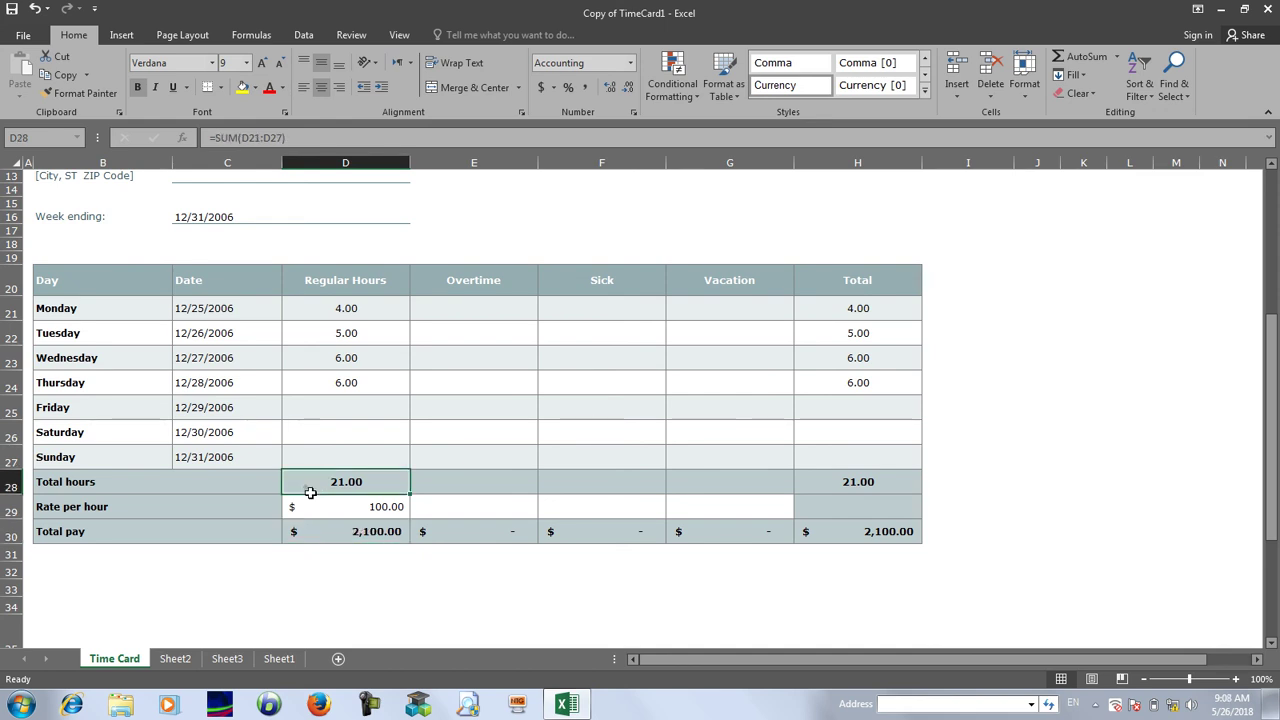
{"action": "left_click_drag", "start_coordinate": [310, 492], "coordinate": [865, 535]}
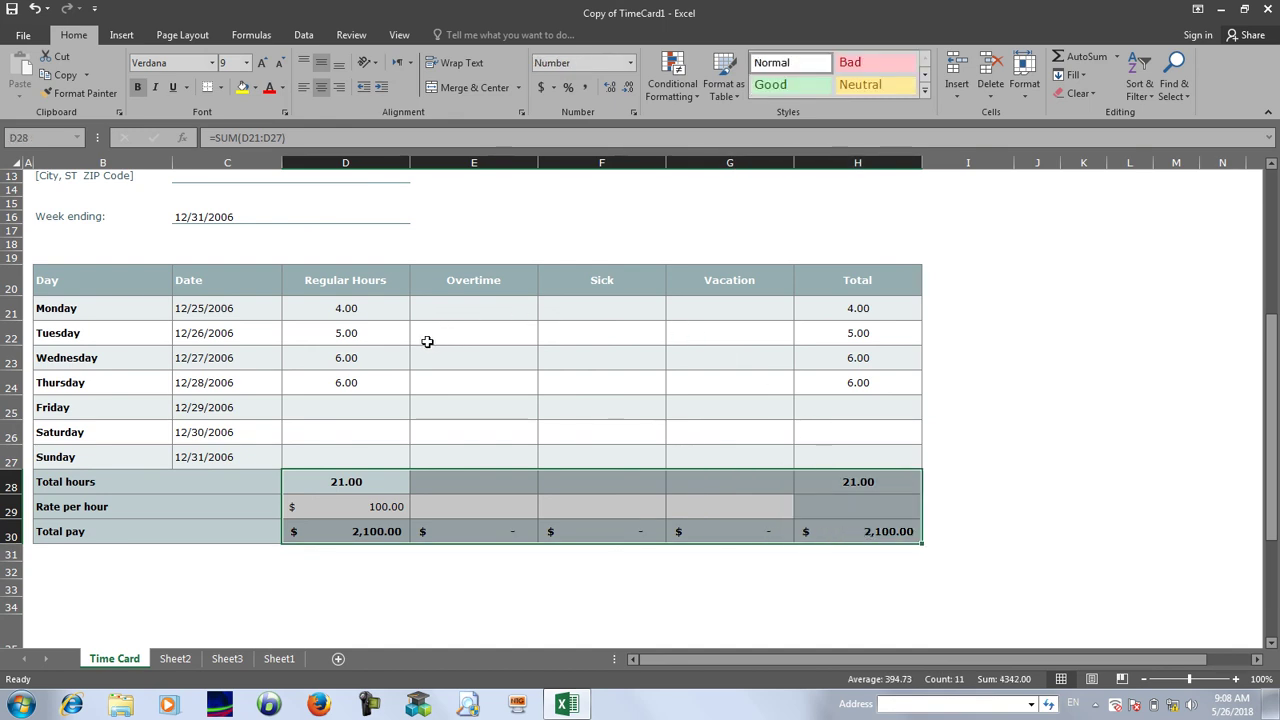
{"action": "left_click_drag", "start_coordinate": [343, 312], "coordinate": [553, 441]}
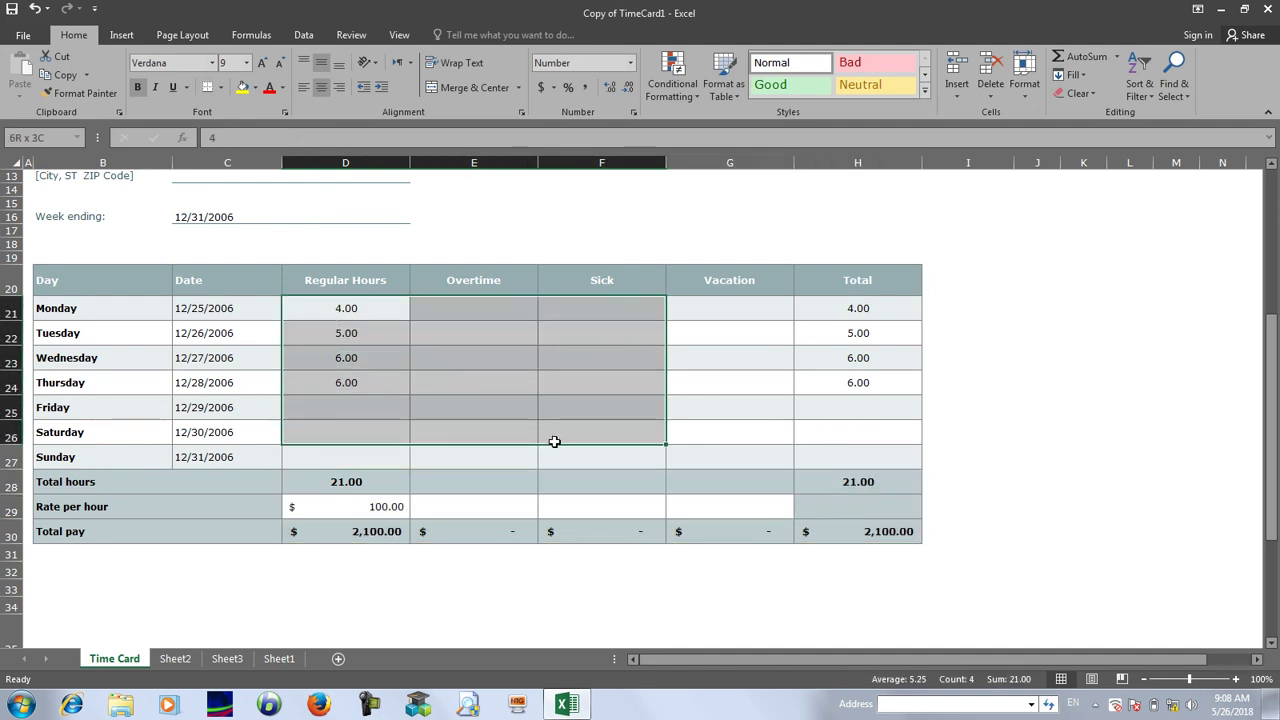
{"action": "left_click_drag", "start_coordinate": [554, 441], "coordinate": [553, 443]}
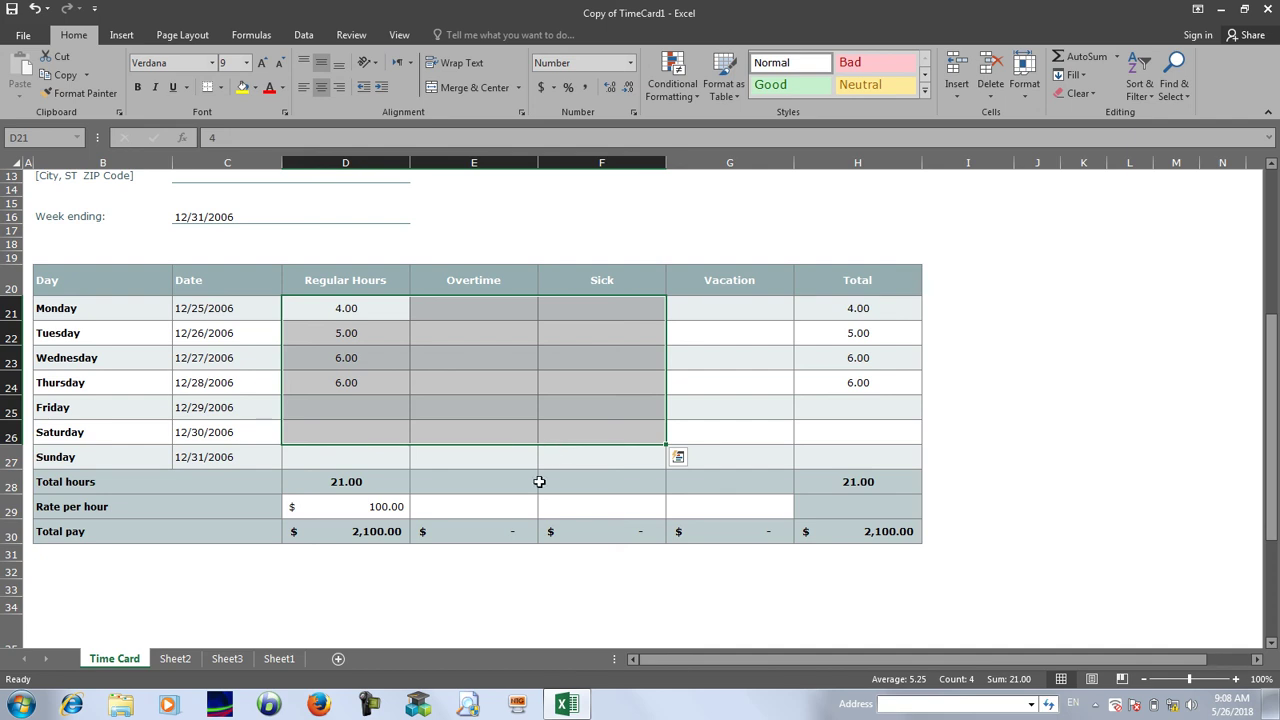
{"action": "left_click_drag", "start_coordinate": [326, 513], "coordinate": [420, 537]}
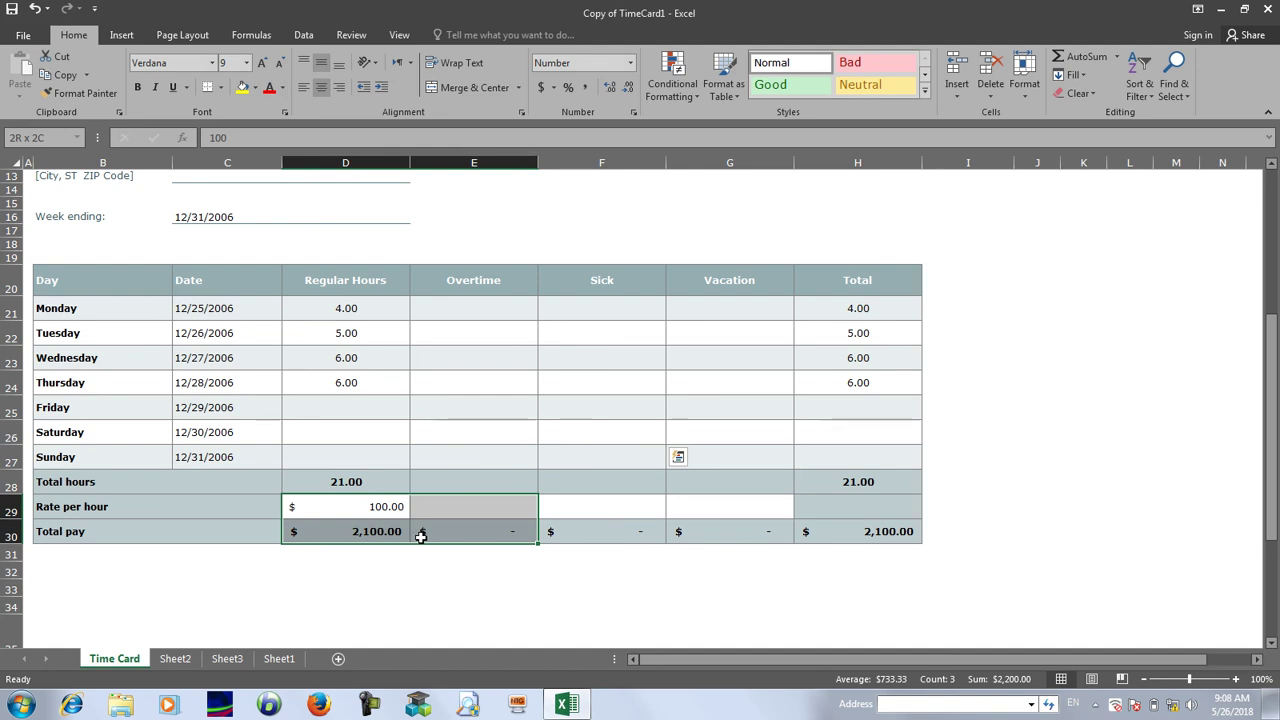
{"action": "left_click_drag", "start_coordinate": [848, 308], "coordinate": [861, 531]}
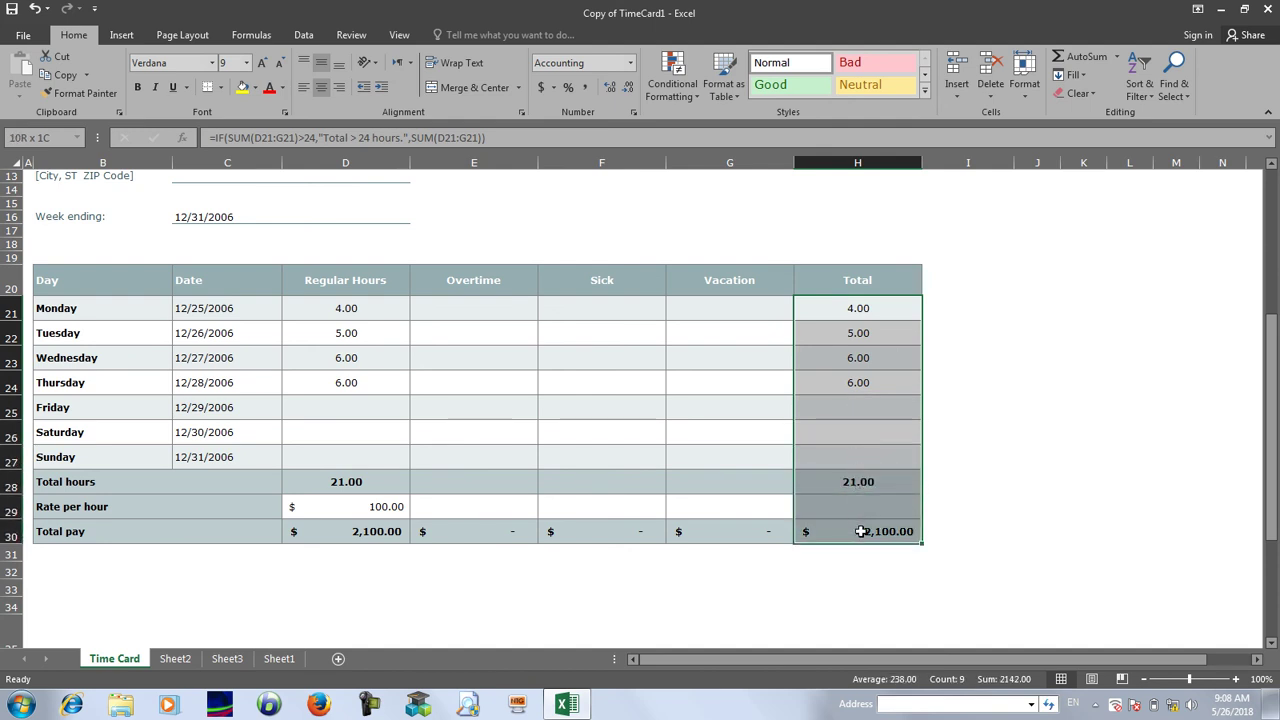
{"action": "left_click_drag", "start_coordinate": [863, 531], "coordinate": [862, 531]}
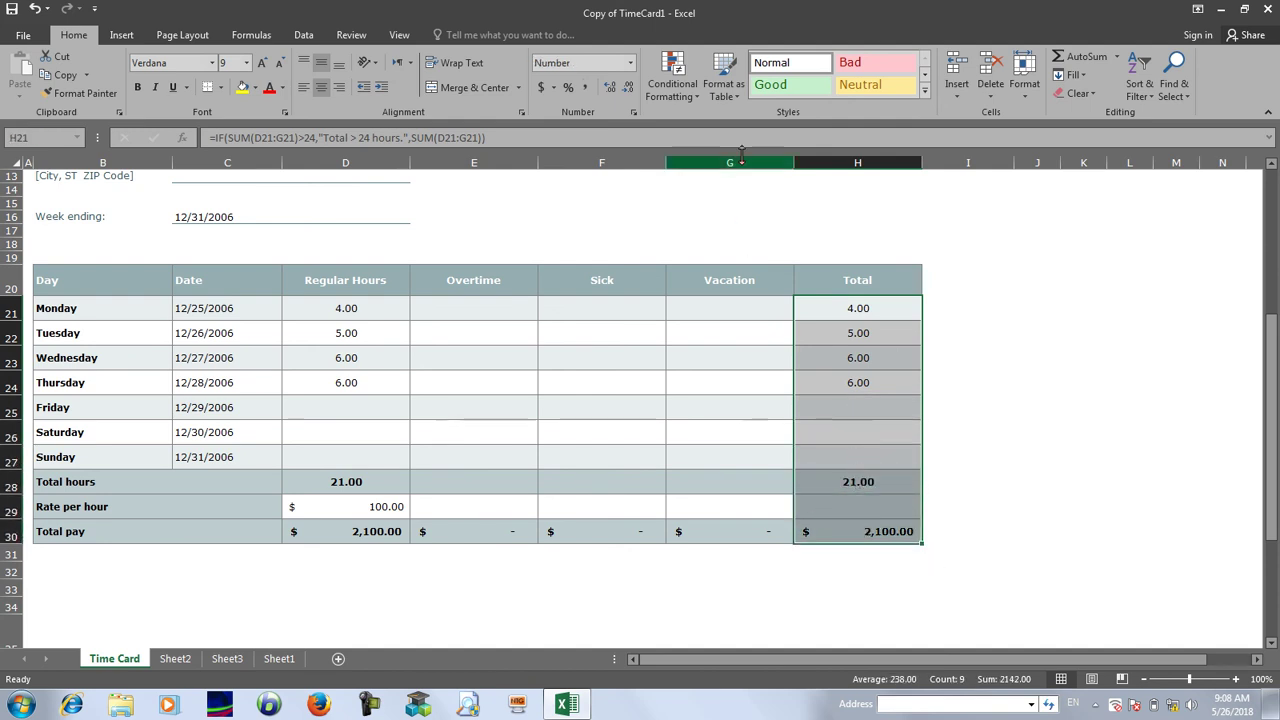
Step: Check the current Locked setting on the Format Cells Protection tab
{"action": "left_click", "coordinate": [632, 116]}
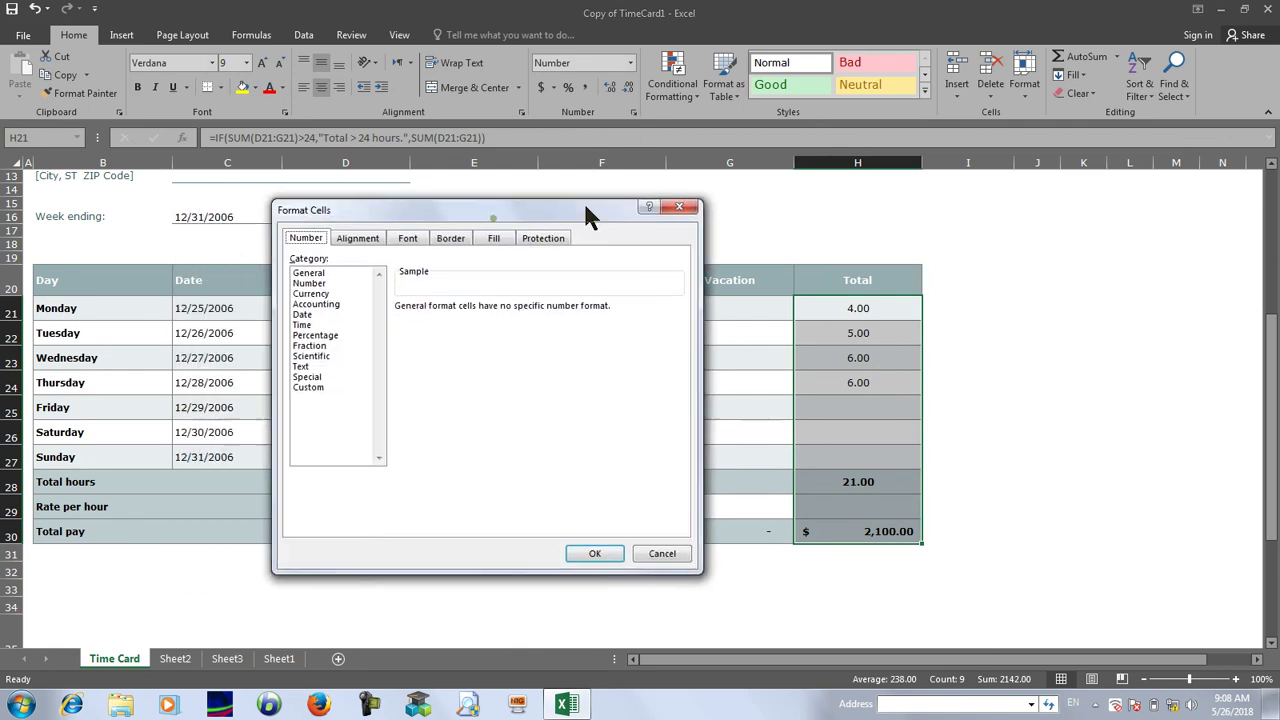
{"action": "left_click", "coordinate": [548, 218]}
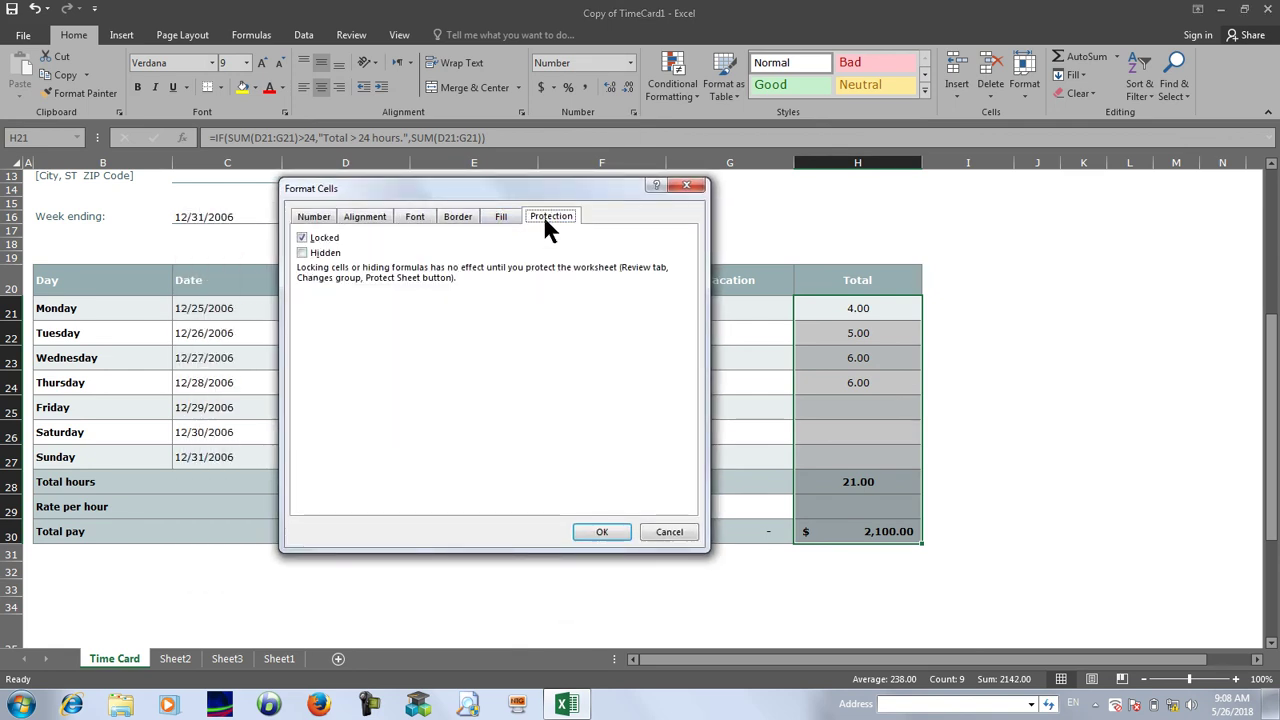
{"action": "left_click", "coordinate": [686, 186]}
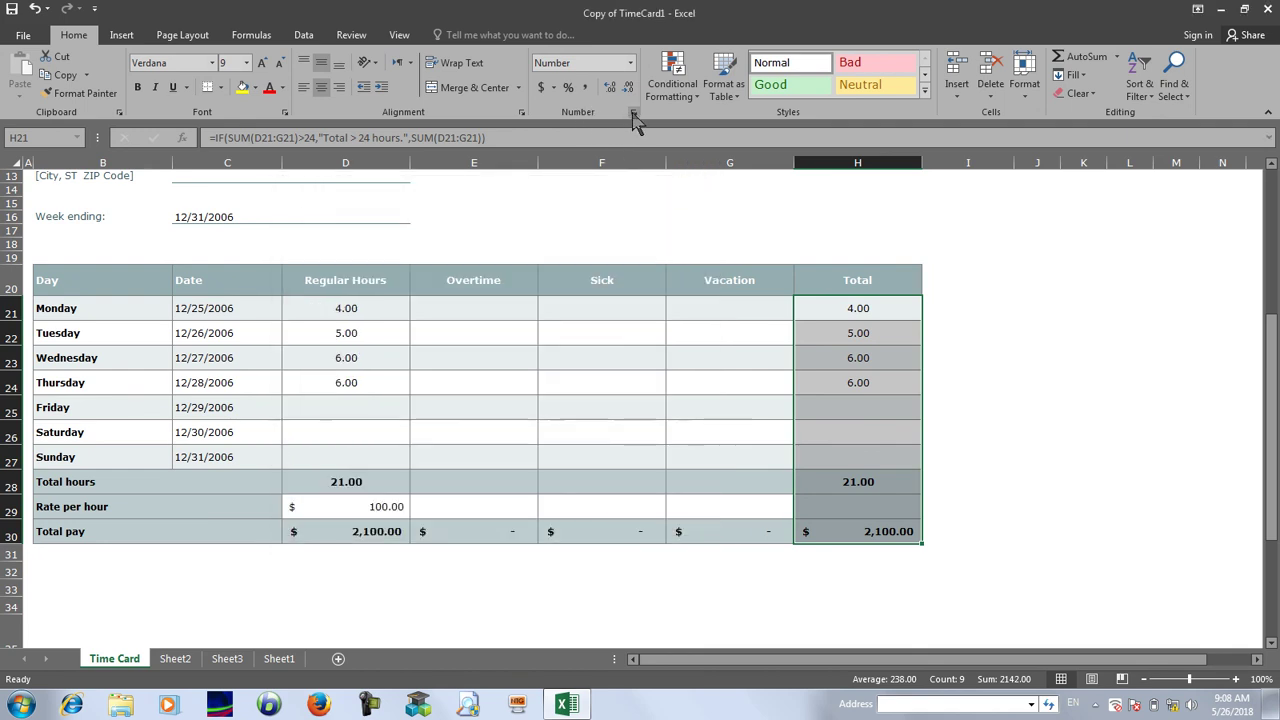
{"action": "left_click", "coordinate": [633, 116]}
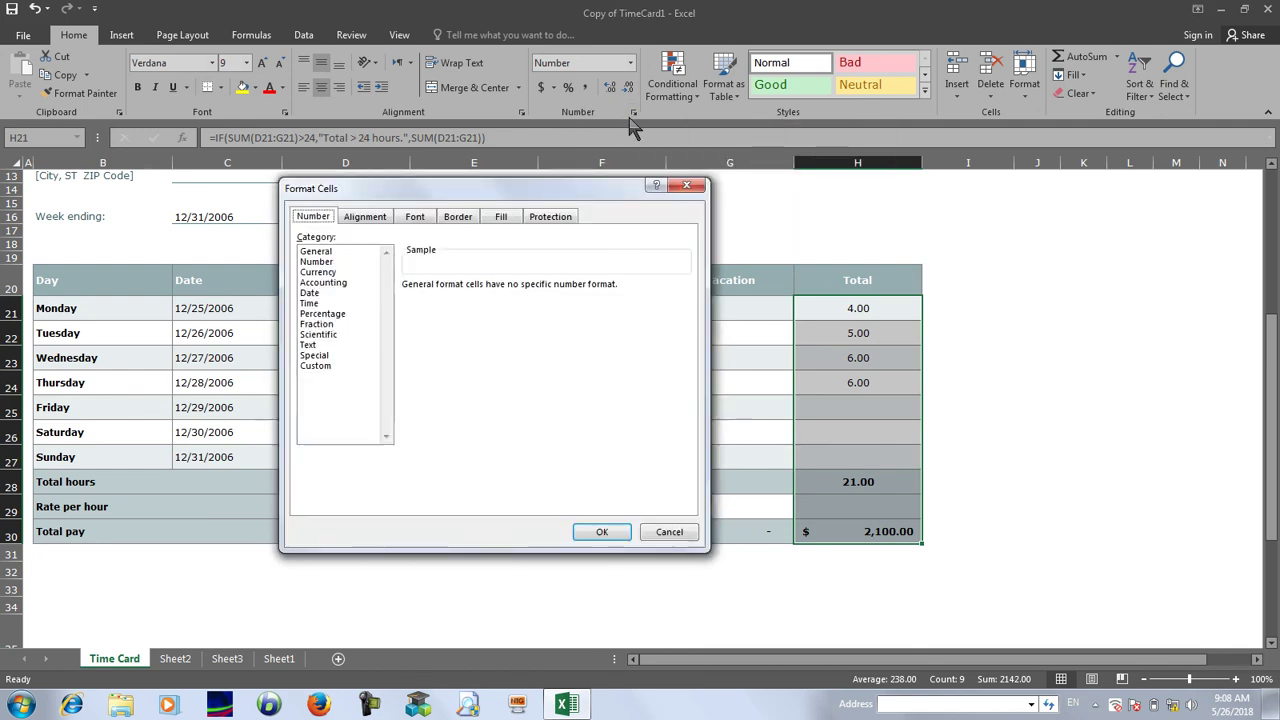
{"action": "left_click", "coordinate": [540, 217]}
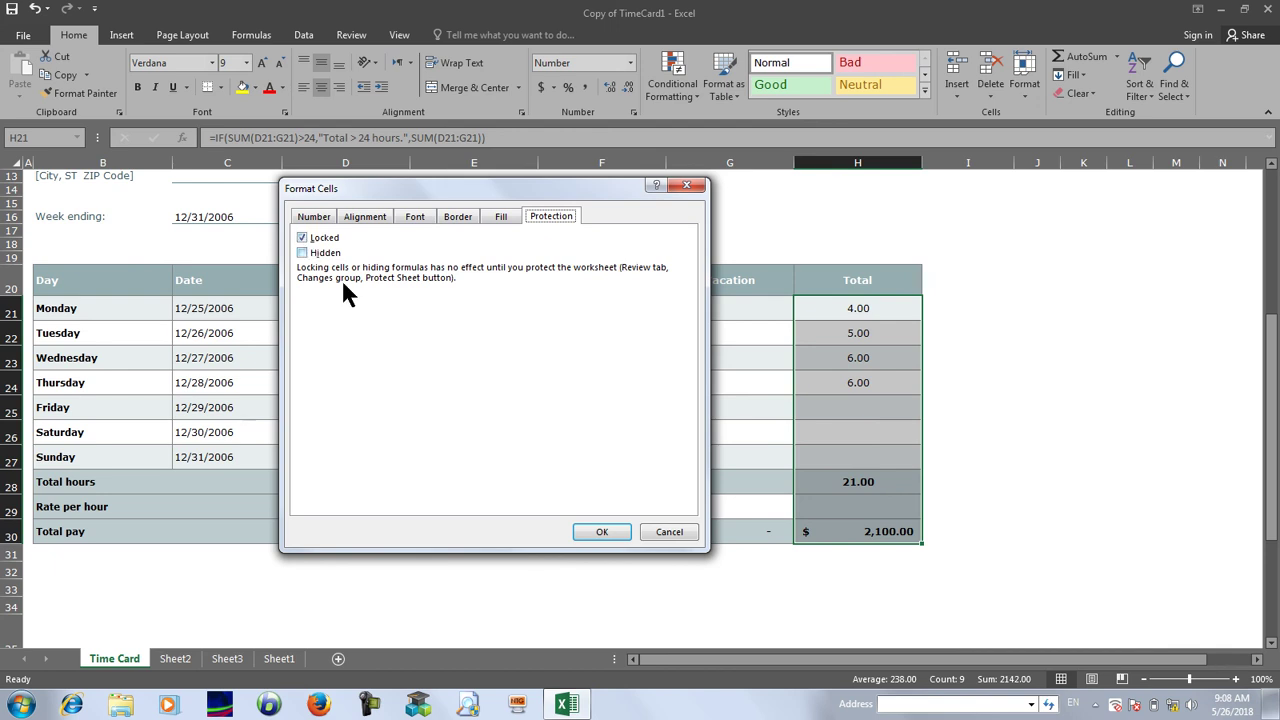
{"action": "left_click", "coordinate": [666, 537]}
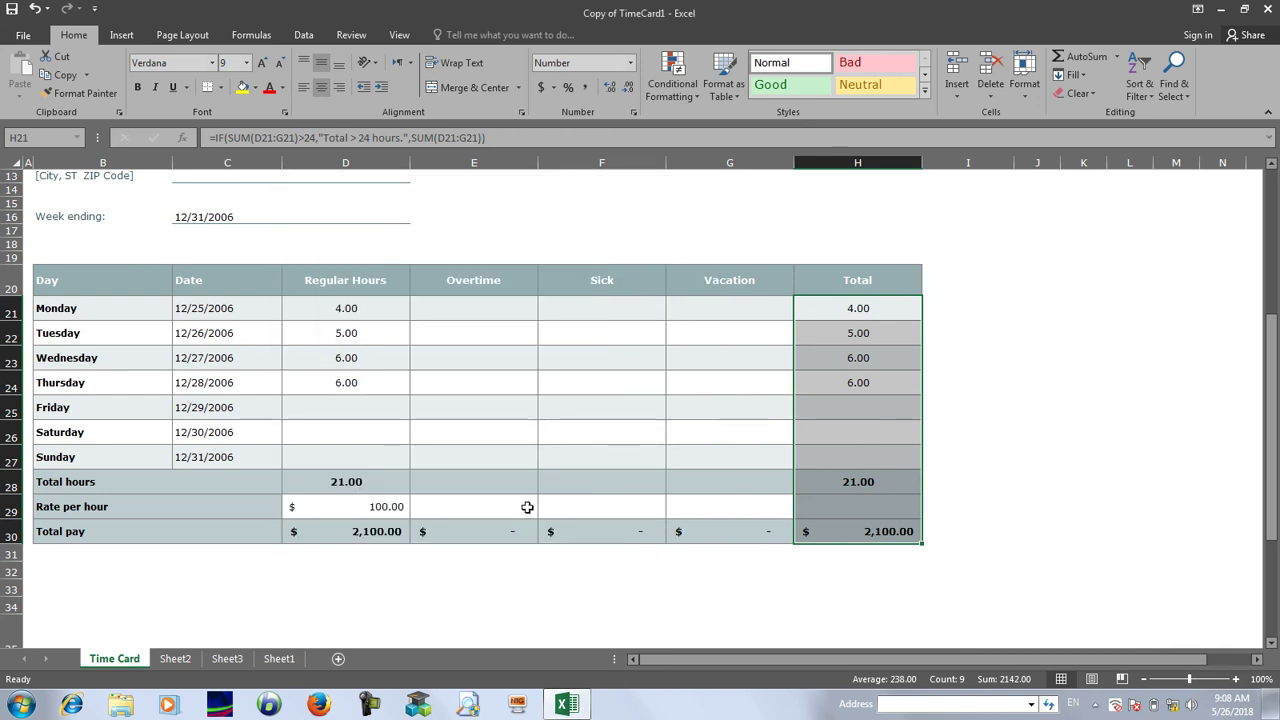
Step: Select the whole time card form from B2 down past the Total pay row
{"action": "key", "text": "ctrl+a"}
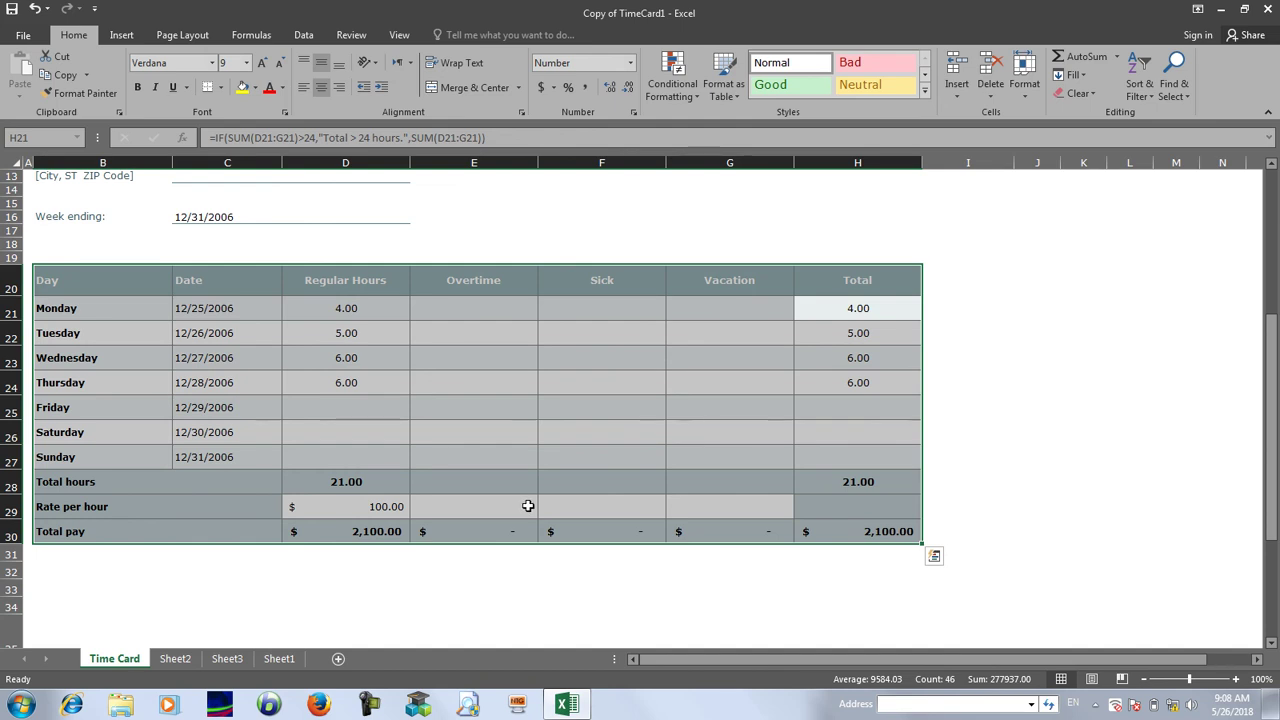
{"action": "scroll", "coordinate": [528, 506], "scroll_direction": "up", "scroll_amount": 5}
{"action": "mouse_move", "coordinate": [100, 210]}
{"action": "left_mouse_down"}
{"action": "mouse_move", "coordinate": [655, 658]}
{"action": "mouse_move", "coordinate": [889, 533]}
{"action": "left_mouse_up"}
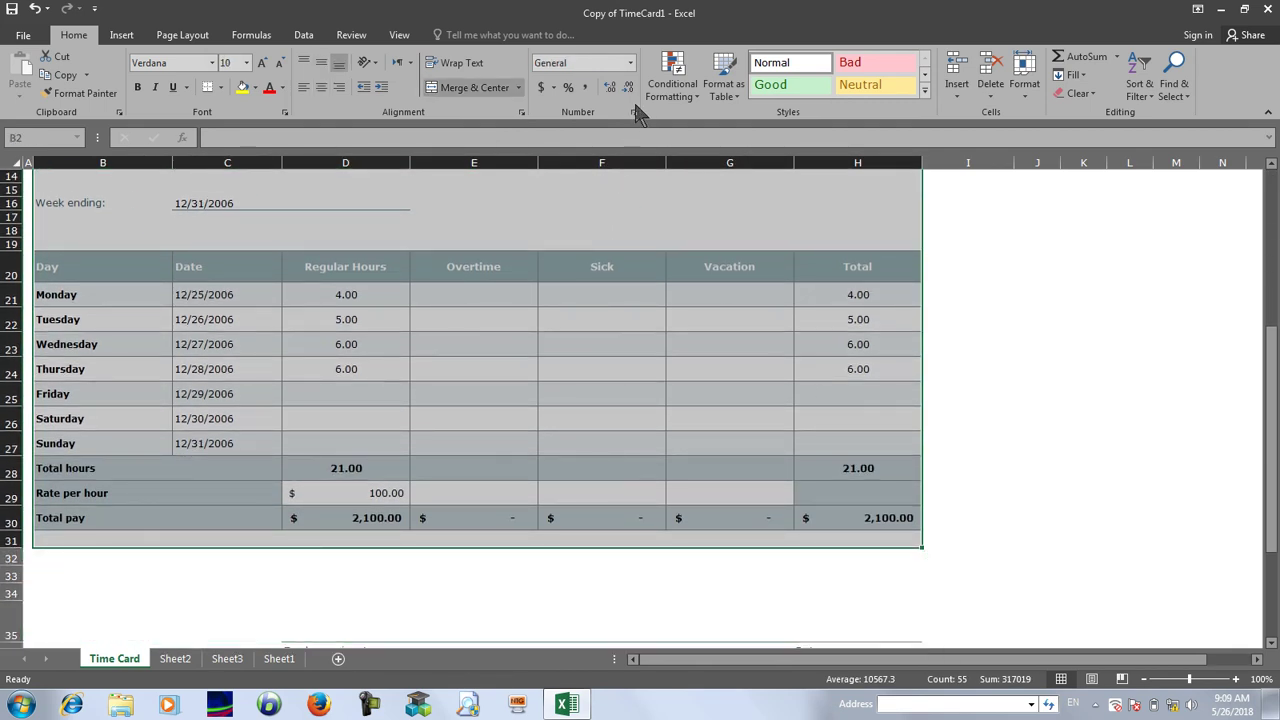
Step: Uncheck Locked in Format Cells Protection for the selected form cells
{"action": "left_click", "coordinate": [633, 112]}
{"action": "left_click", "coordinate": [550, 216]}
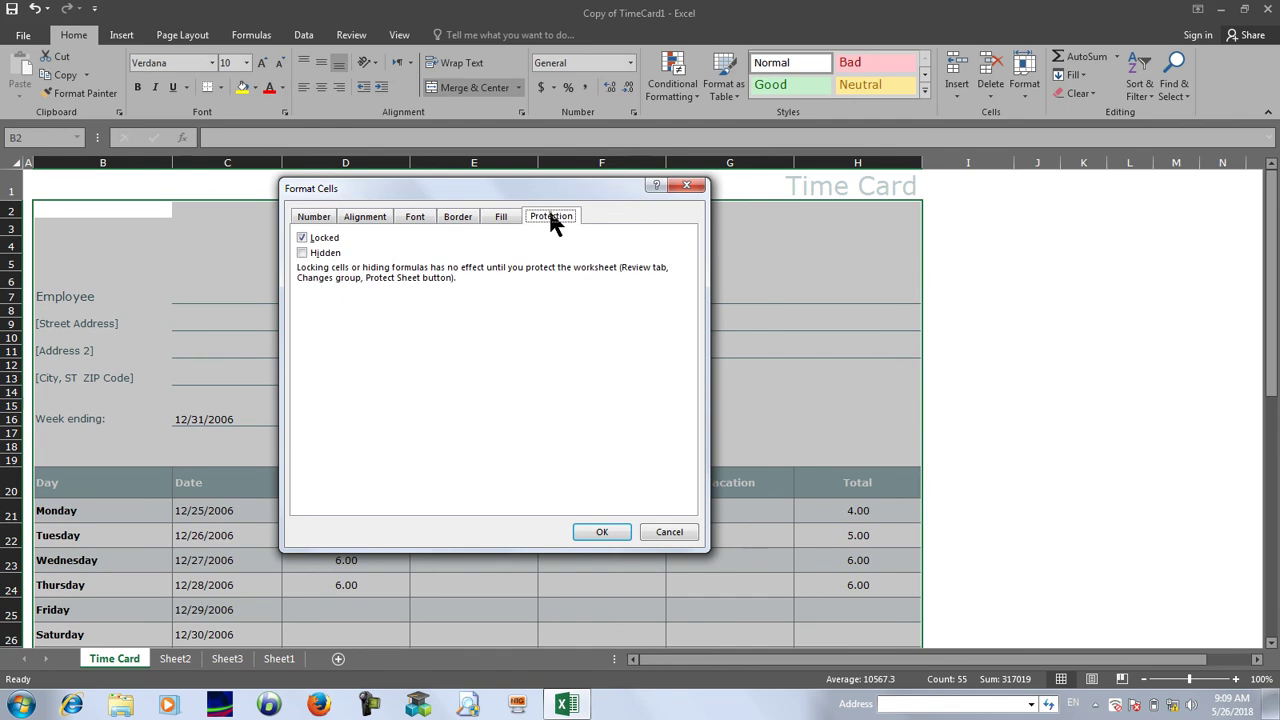
{"action": "left_click", "coordinate": [310, 240]}
{"action": "left_click", "coordinate": [600, 531]}
Step: Select the Total column formula cells in H and the summary rows D28:G30
{"action": "scroll", "coordinate": [720, 485], "scroll_direction": "down", "scroll_amount": 1}
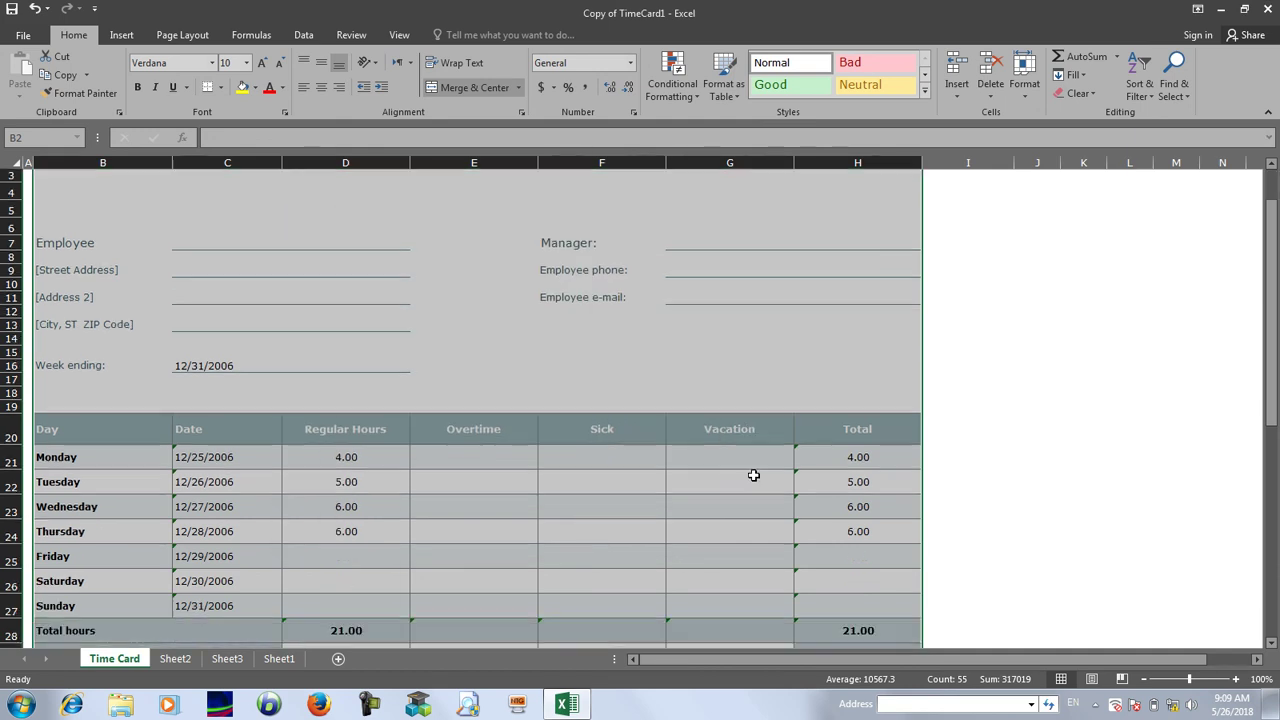
{"action": "mouse_move", "coordinate": [848, 414]}
{"action": "left_mouse_down"}
{"action": "mouse_move", "coordinate": [856, 634]}
{"action": "mouse_move", "coordinate": [852, 620]}
{"action": "left_mouse_up"}
{"action": "mouse_move", "coordinate": [767, 609]}
{"action": "left_mouse_down"}
{"action": "mouse_move", "coordinate": [307, 568]}
{"action": "mouse_move", "coordinate": [320, 567]}
{"action": "left_mouse_up"}
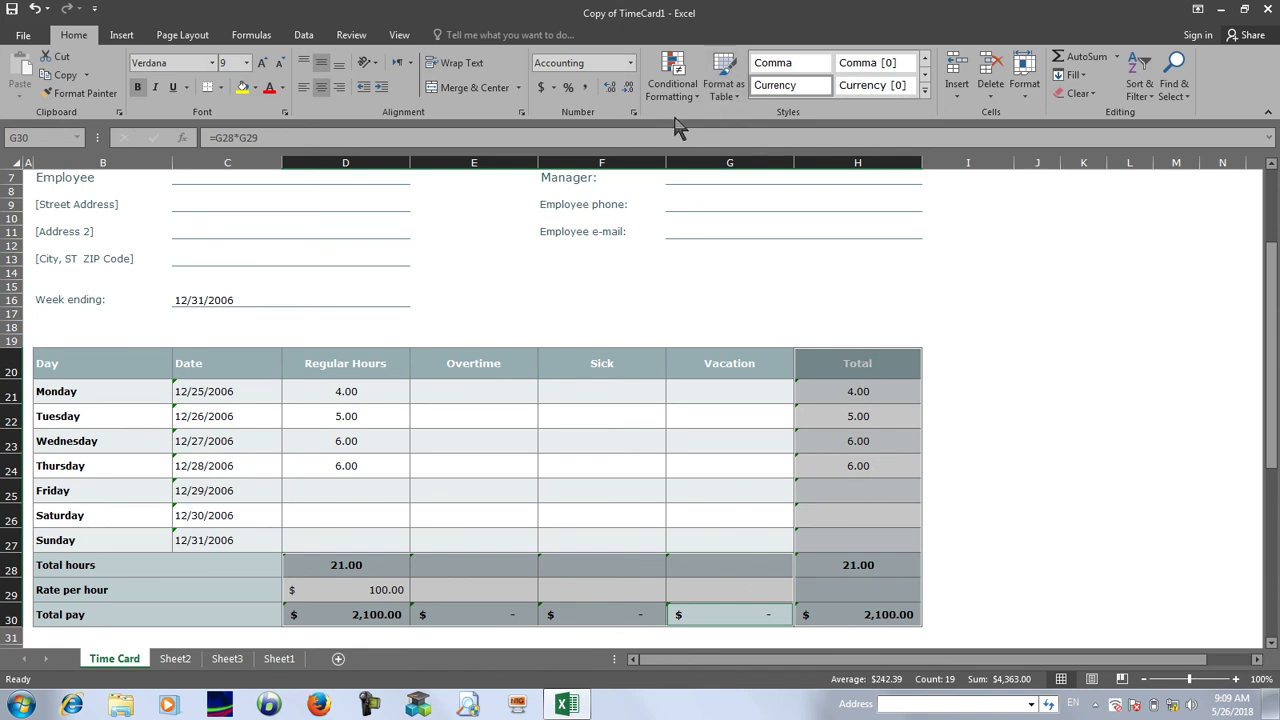
Step: Mark the selected Total column and summary formula cells as Locked
{"action": "left_click", "coordinate": [633, 113]}
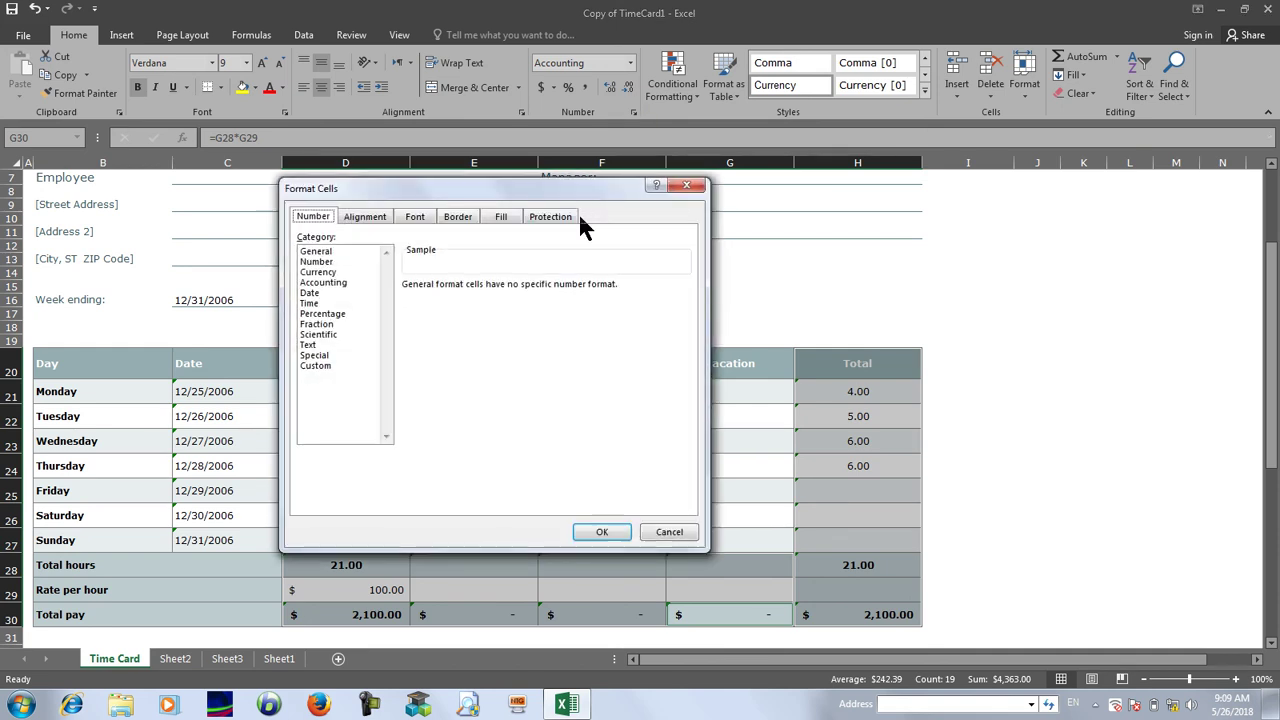
{"action": "left_click", "coordinate": [545, 217]}
{"action": "left_click", "coordinate": [318, 245]}
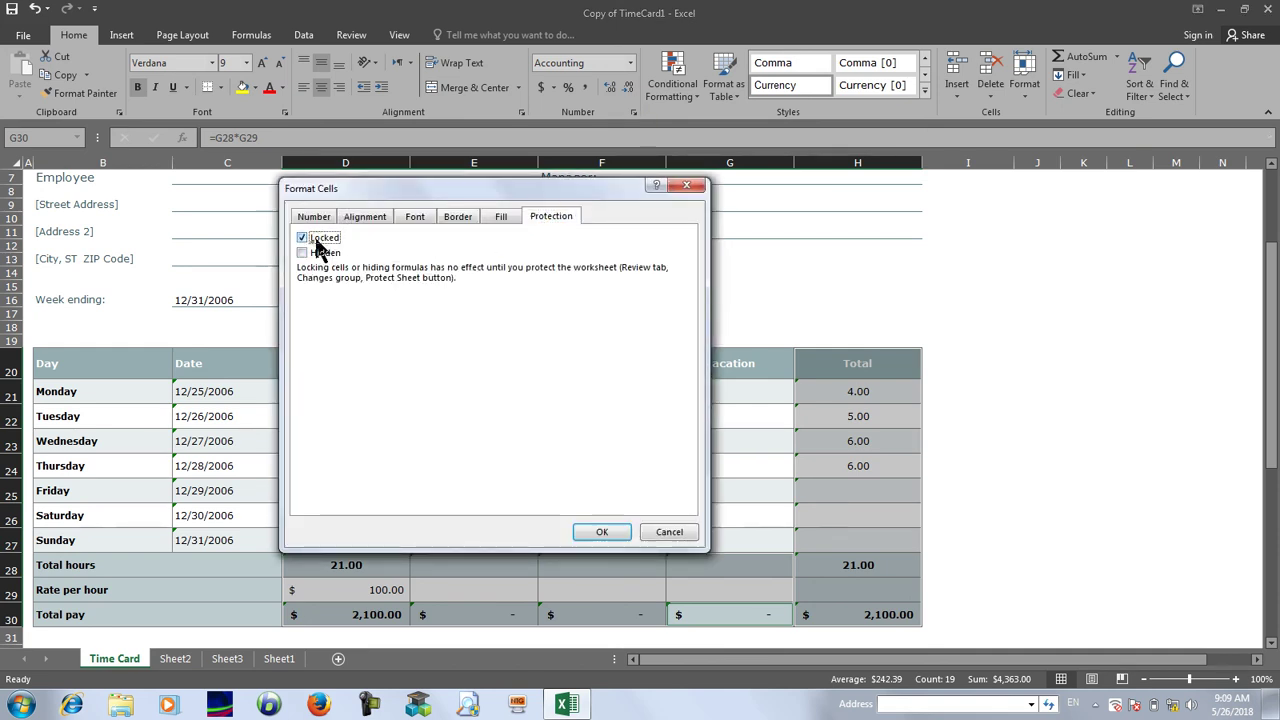
{"action": "left_click", "coordinate": [602, 531]}
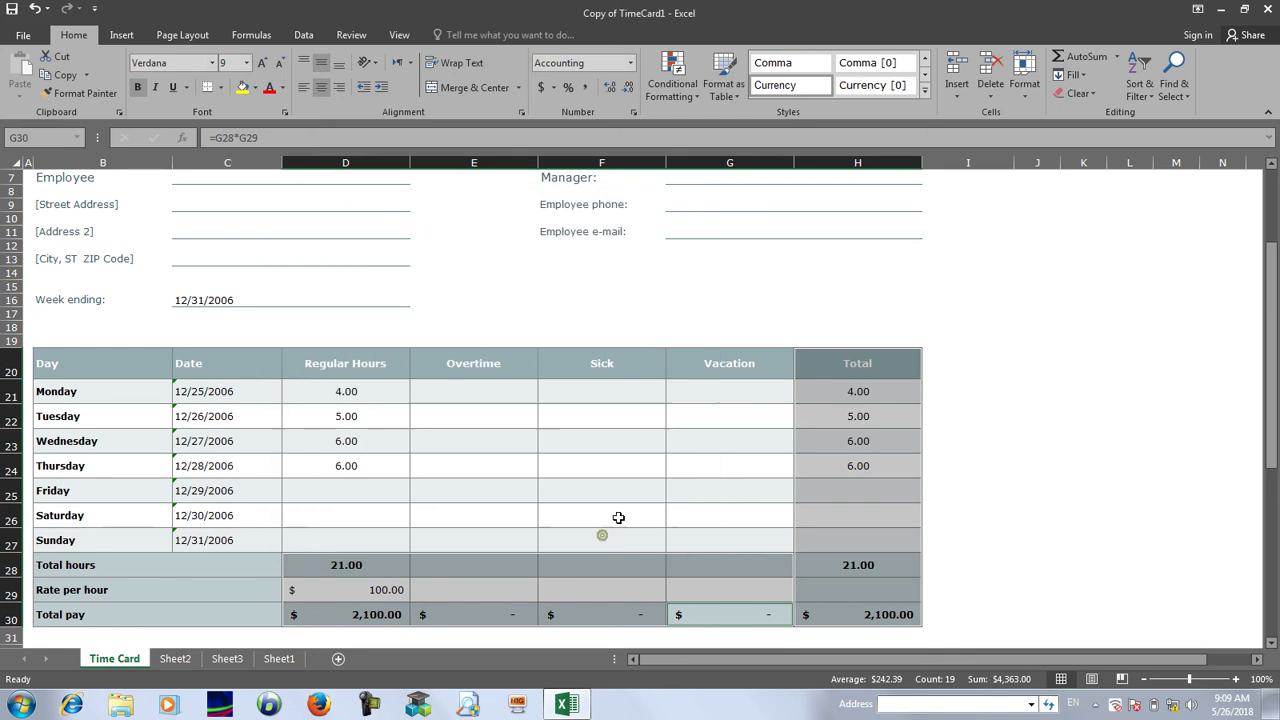
Step: Protect the sheet through Home > Format > Protect Sheet, entering and confirming a password
{"action": "left_click", "coordinate": [1022, 92]}
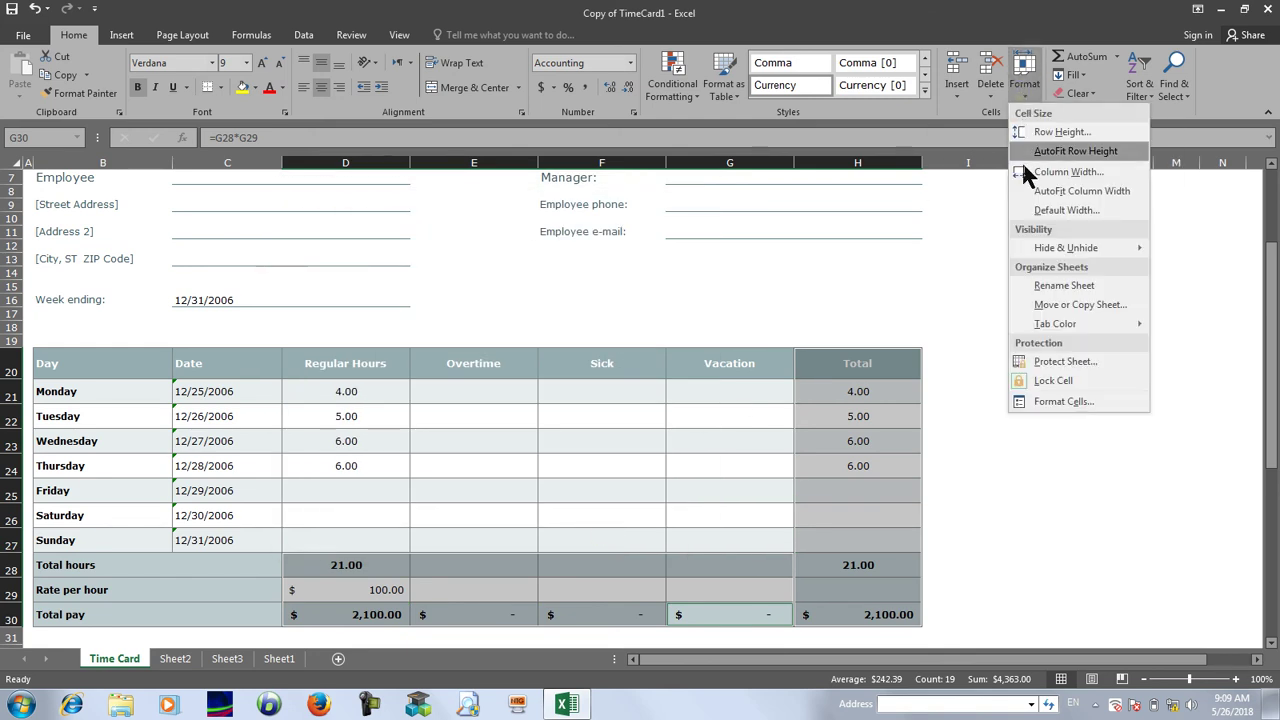
{"action": "left_click", "coordinate": [1060, 362]}
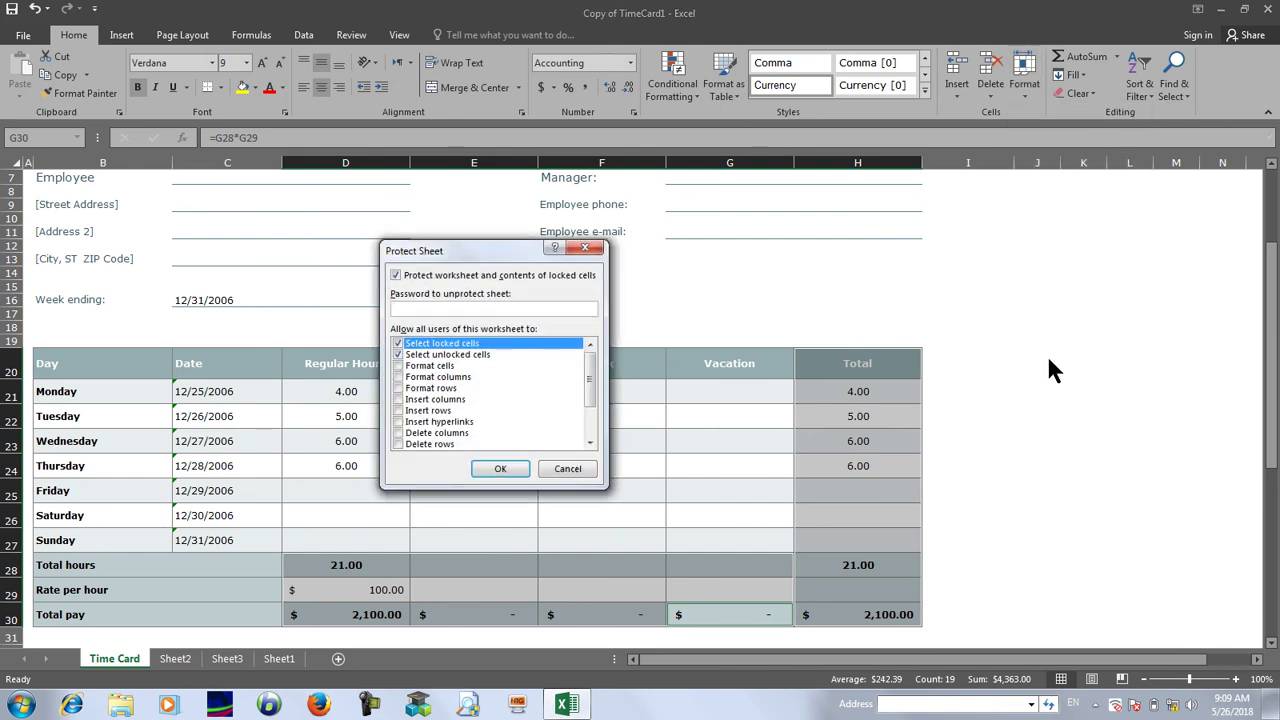
{"action": "key", "text": "Return"}
{"action": "type", "text": "a"}
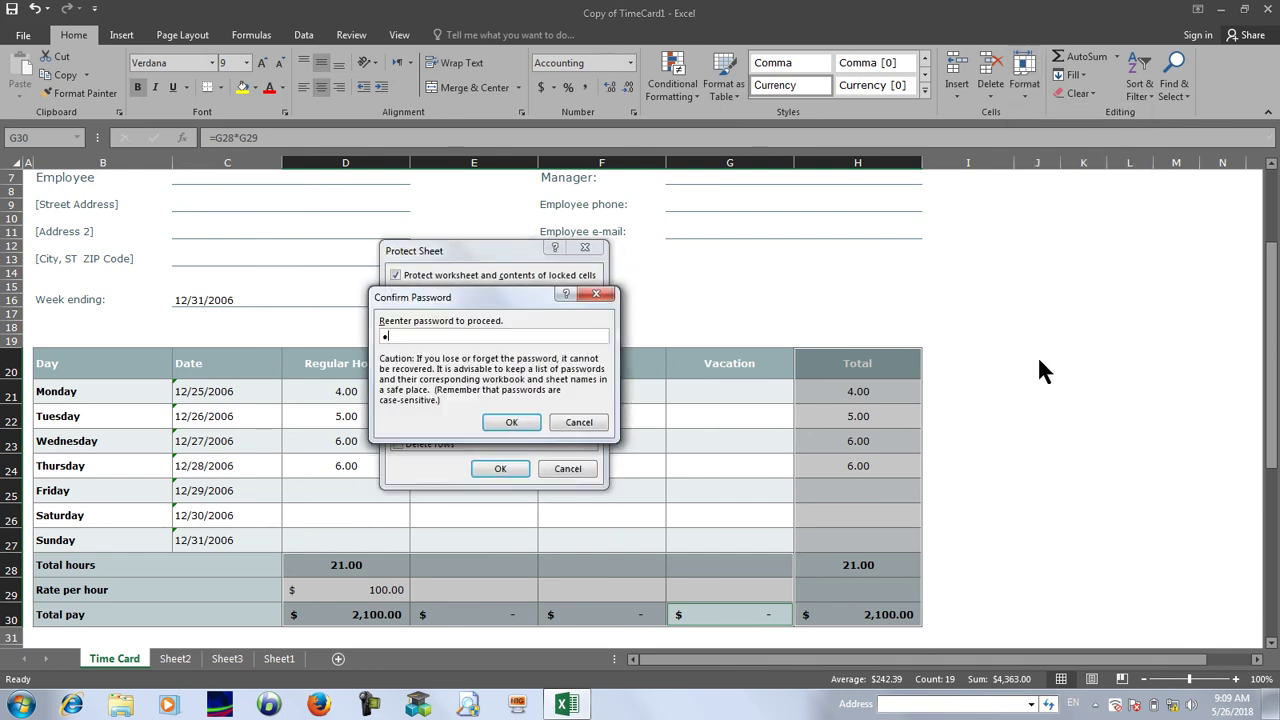
{"action": "key", "text": "Return"}
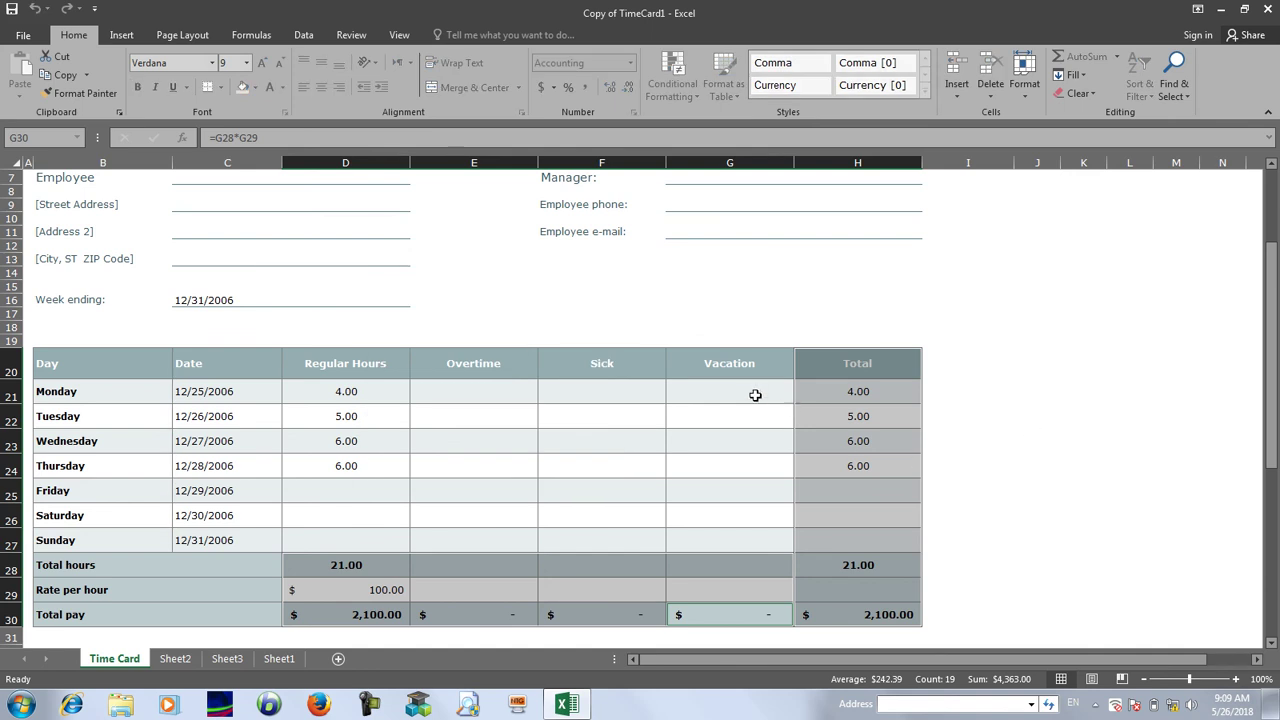
{"action": "left_click", "coordinate": [751, 392]}
Step: Enter 500 in G21, then confirm the locked H21 Total formula refuses edits
{"action": "type", "text": "50"}
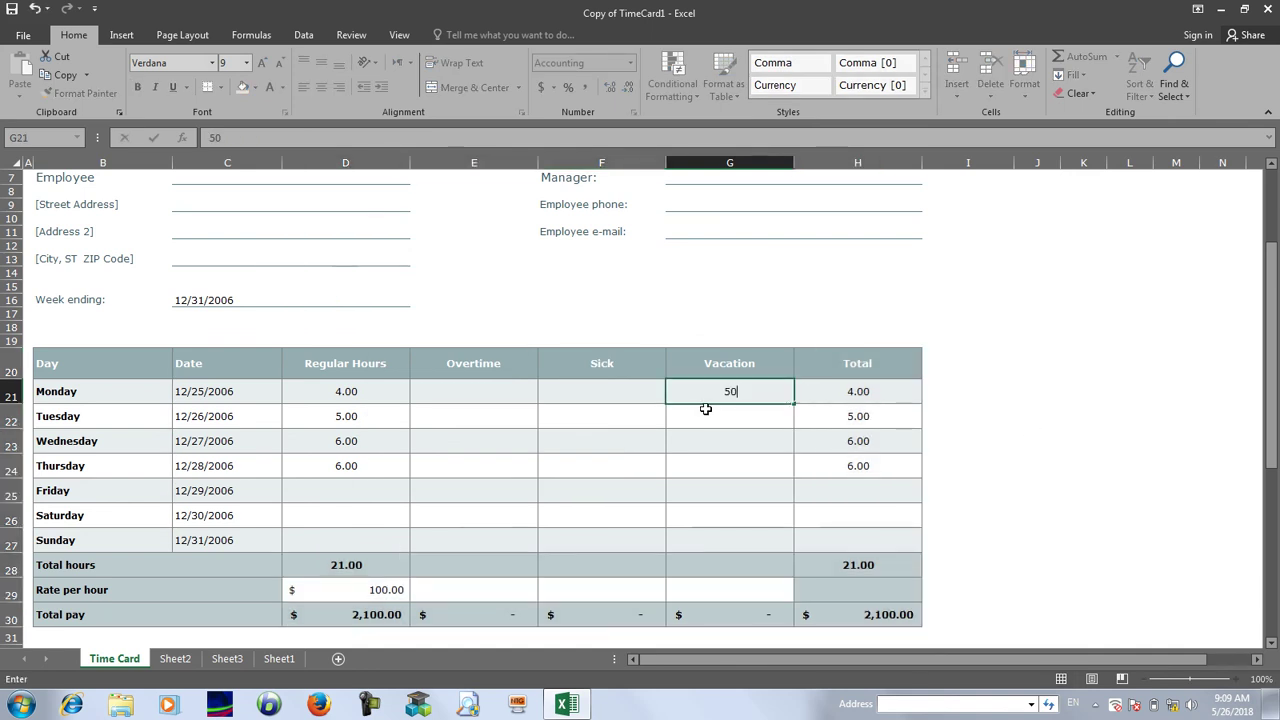
{"action": "type", "text": "0"}
{"action": "key", "text": "Return"}
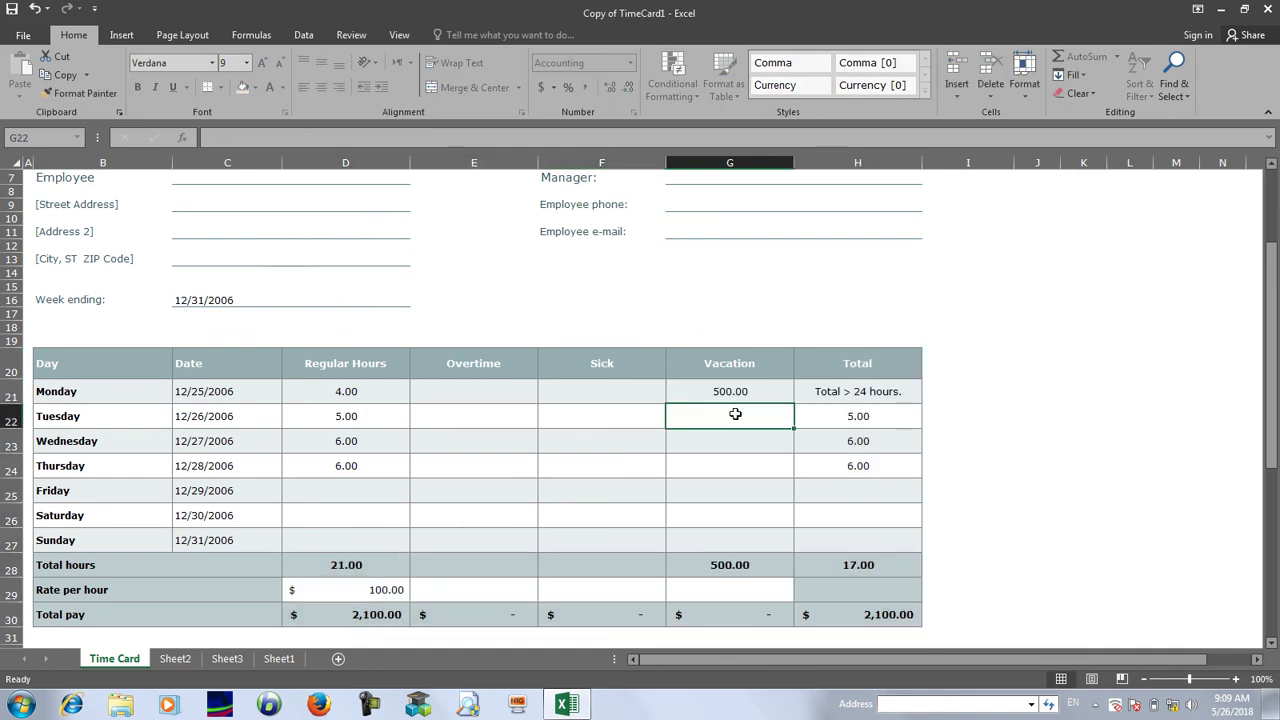
{"action": "left_click", "coordinate": [837, 392]}
{"action": "double_click", "coordinate": [836, 400]}
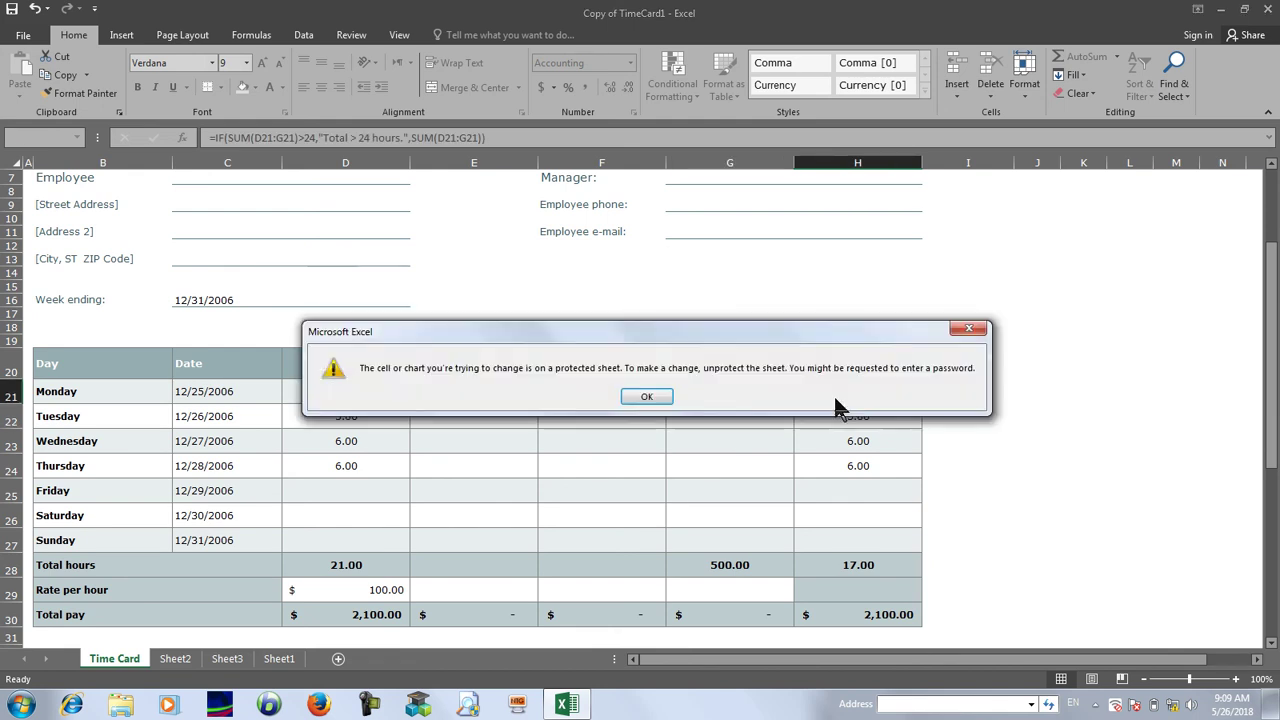
{"action": "key", "text": "Return"}
{"action": "double_click", "coordinate": [836, 398]}
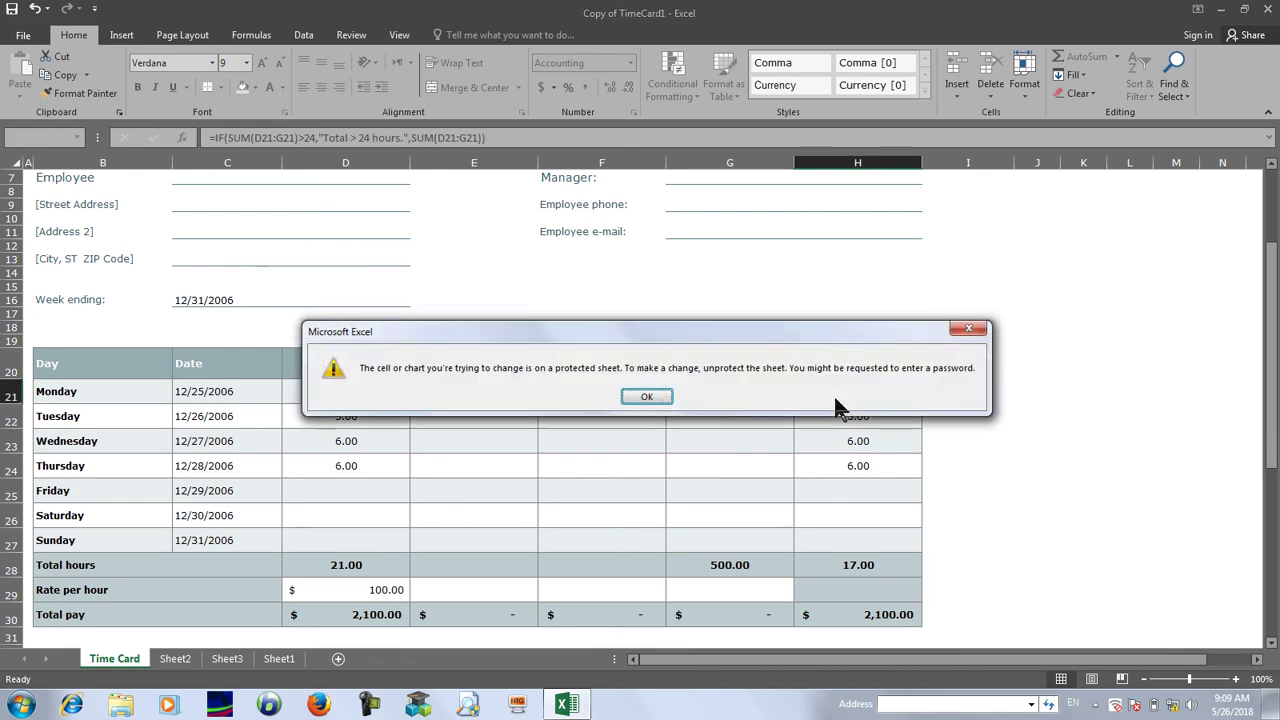
{"action": "key", "text": "Return"}
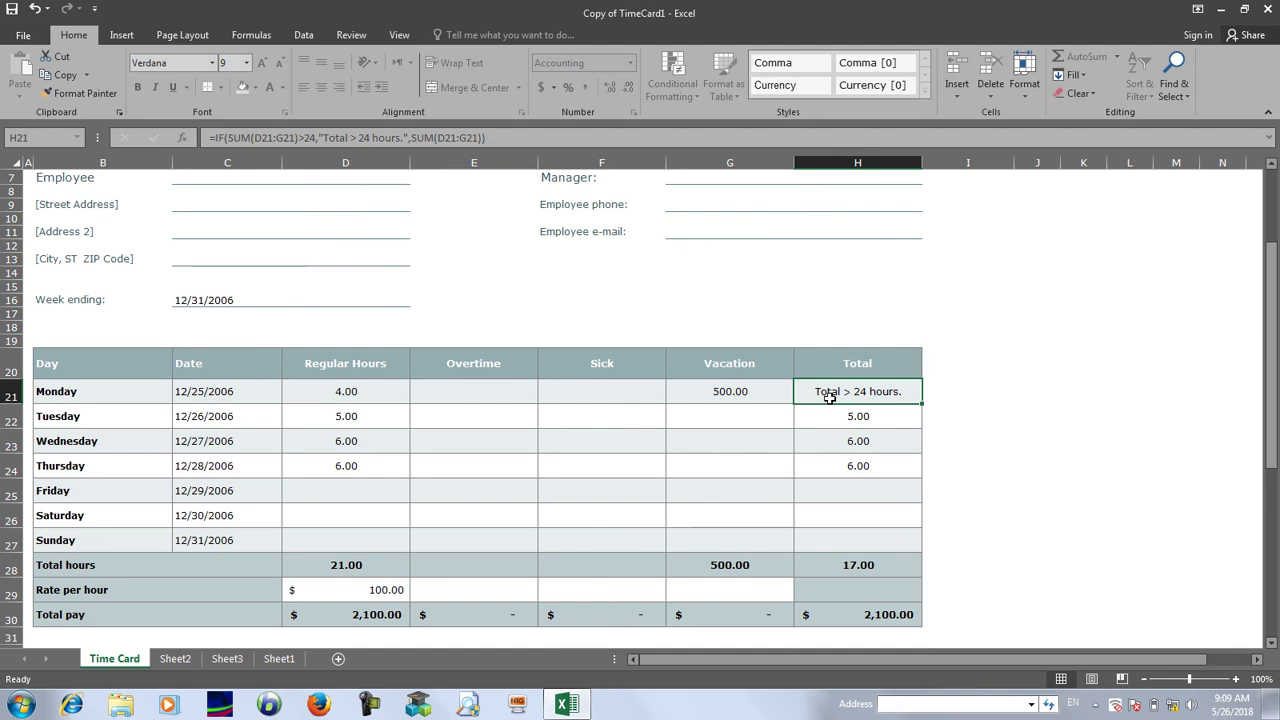
Step: Change Monday's Vacation in G21 to 2 and check the recalculated H21, H30 and G30
{"action": "left_click", "coordinate": [745, 391]}
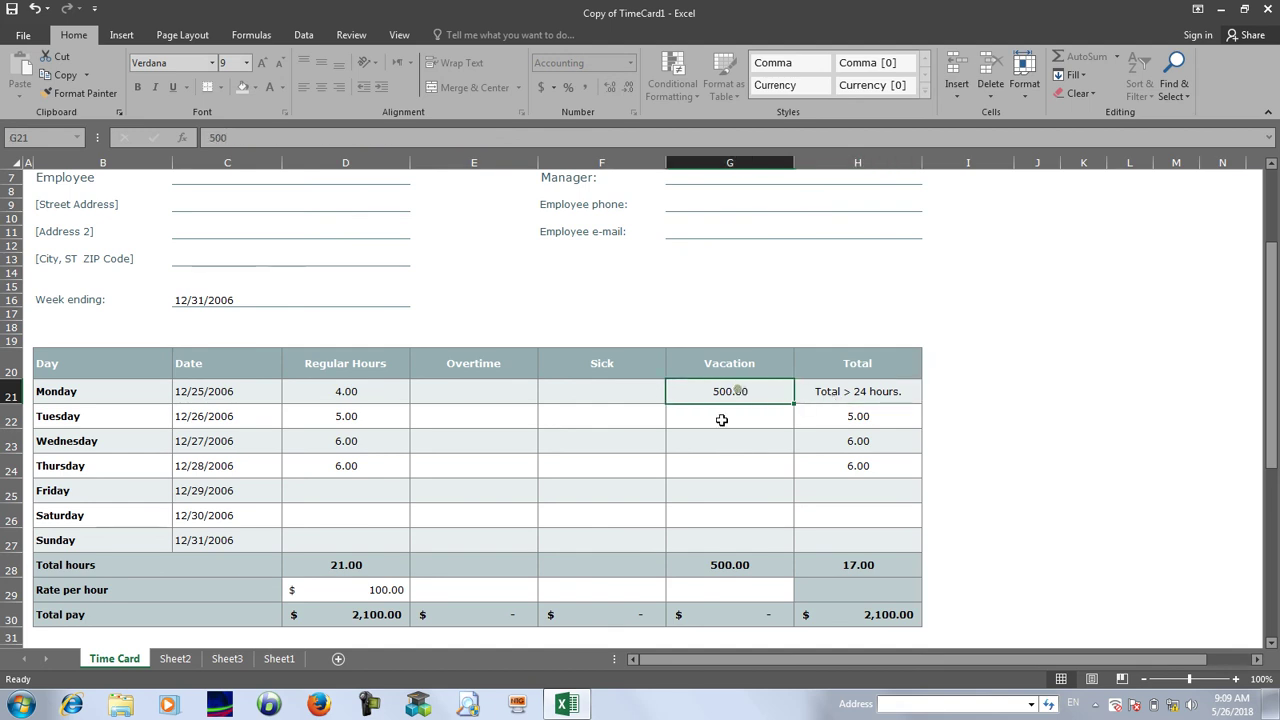
{"action": "type", "text": "2"}
{"action": "key", "text": "Return"}
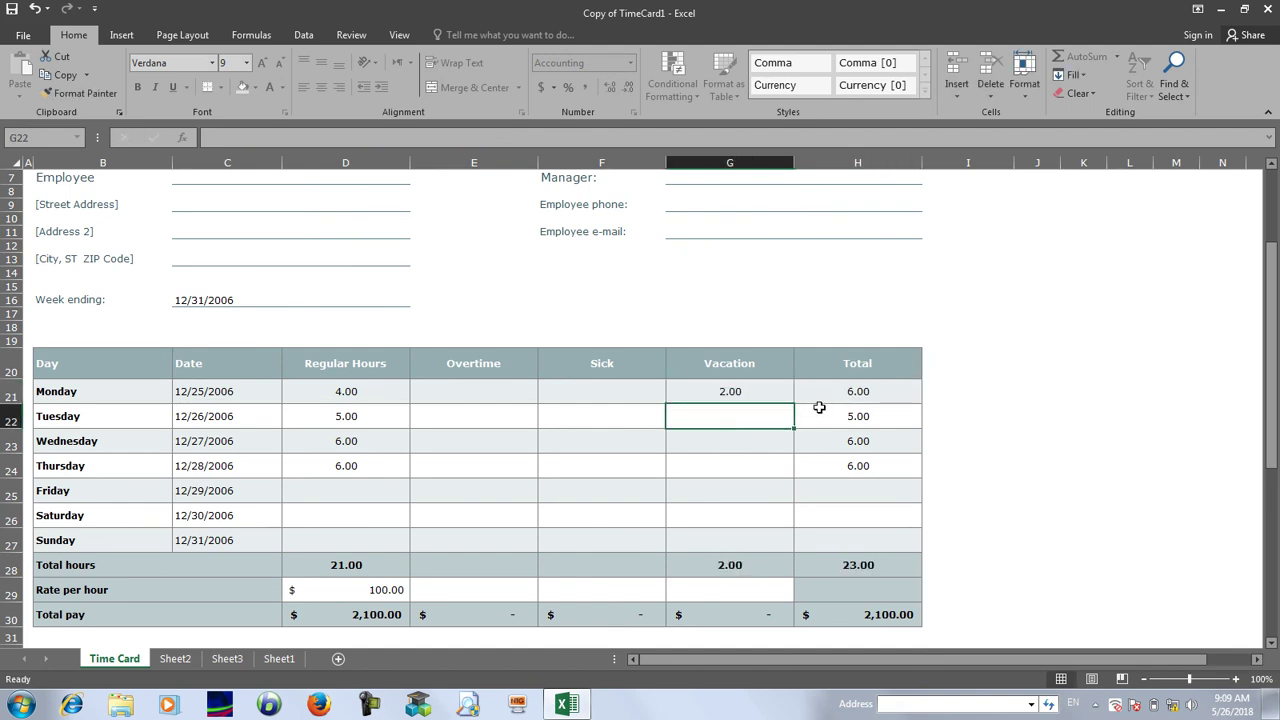
{"action": "left_click", "coordinate": [818, 399]}
{"action": "left_click", "coordinate": [858, 614]}
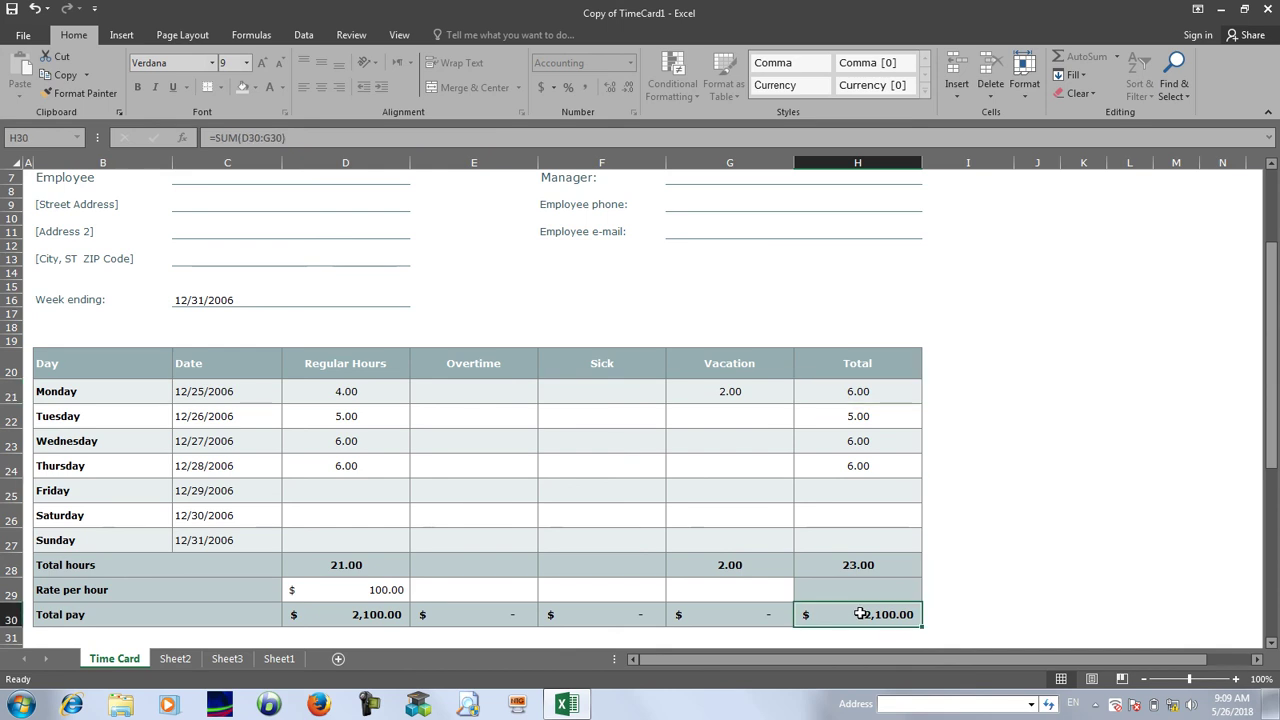
{"action": "left_click", "coordinate": [751, 614]}
{"action": "left_click", "coordinate": [373, 590]}
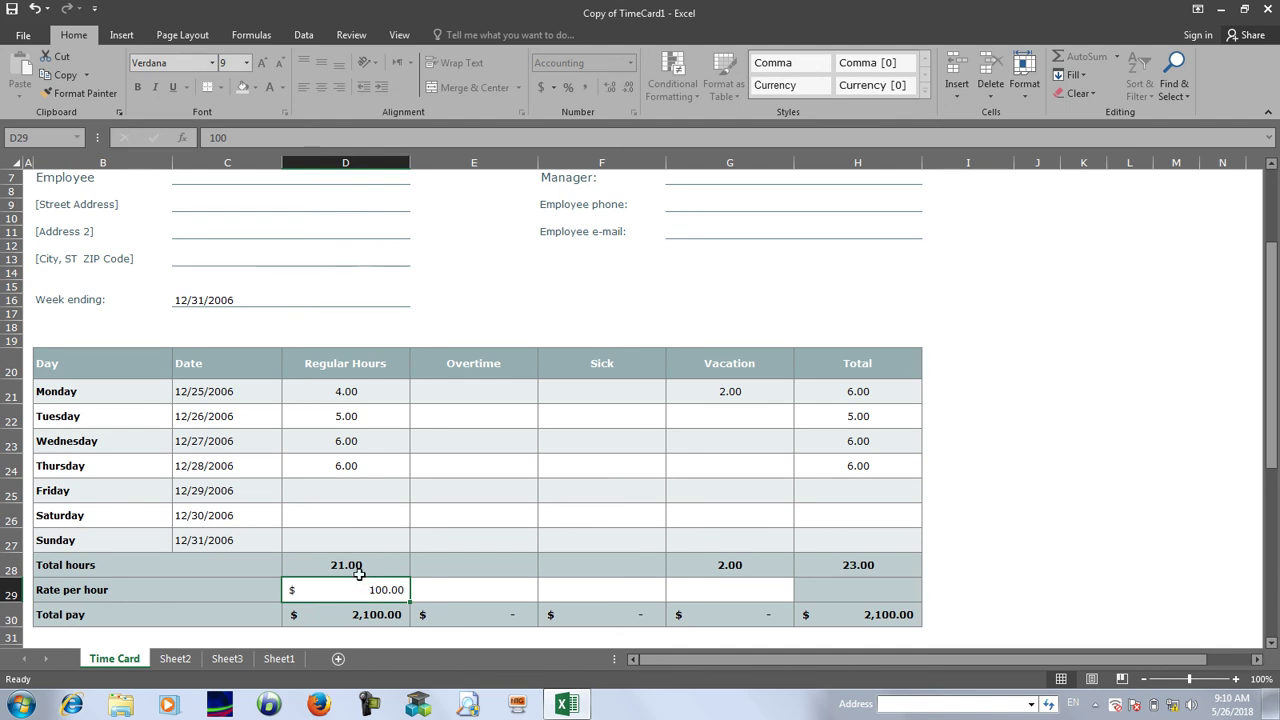
Step: Confirm the locked Total hours cell D28 rejects editing
{"action": "left_click_drag", "start_coordinate": [321, 565], "coordinate": [903, 614]}
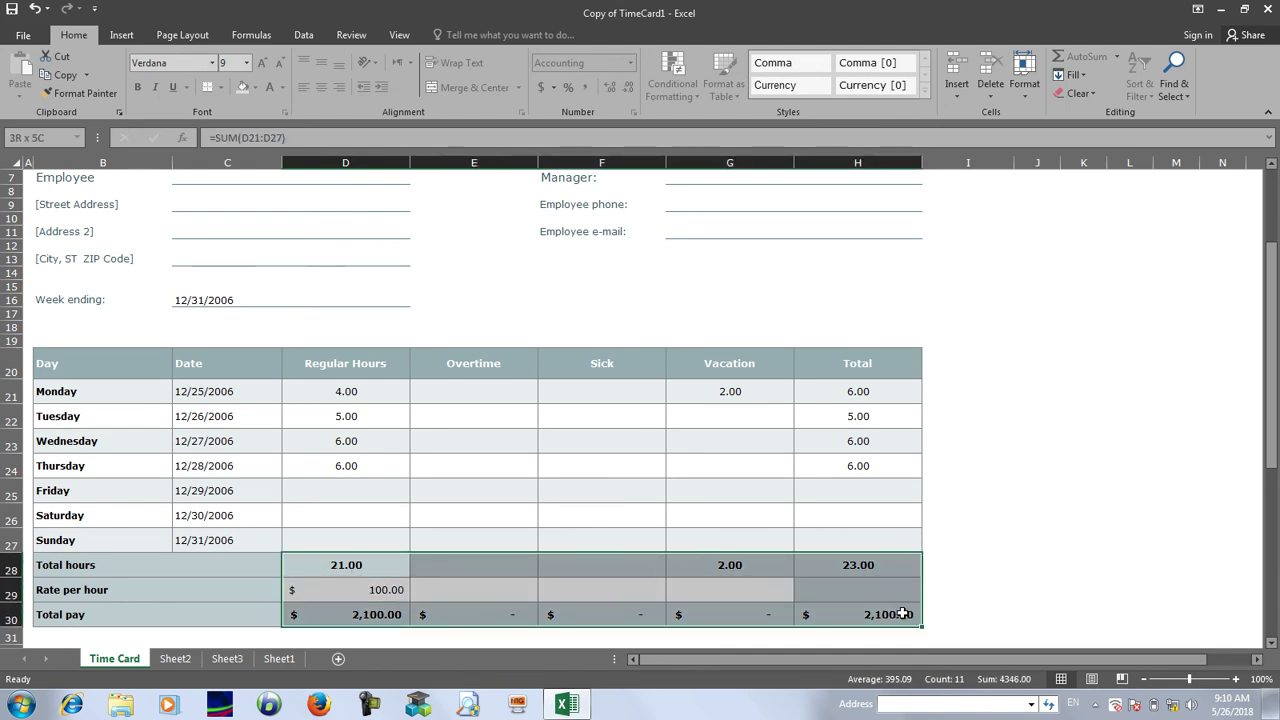
{"action": "left_click", "coordinate": [389, 568]}
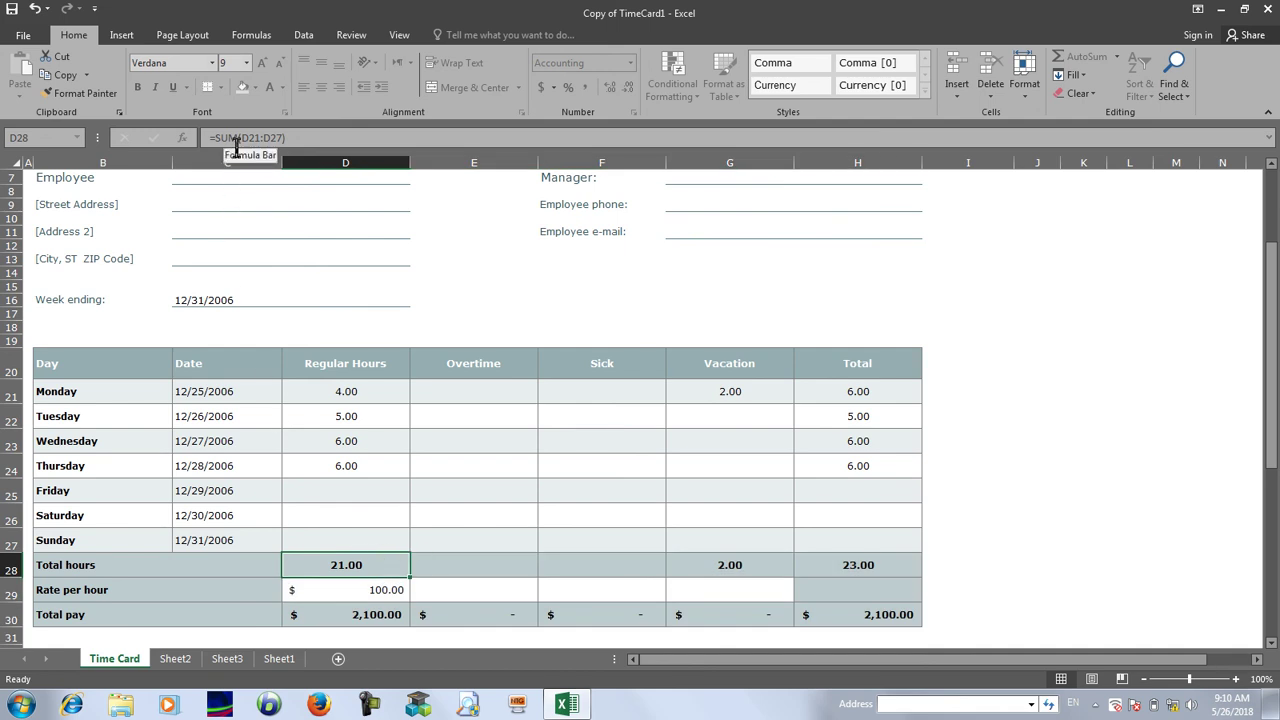
{"action": "double_click", "coordinate": [363, 555]}
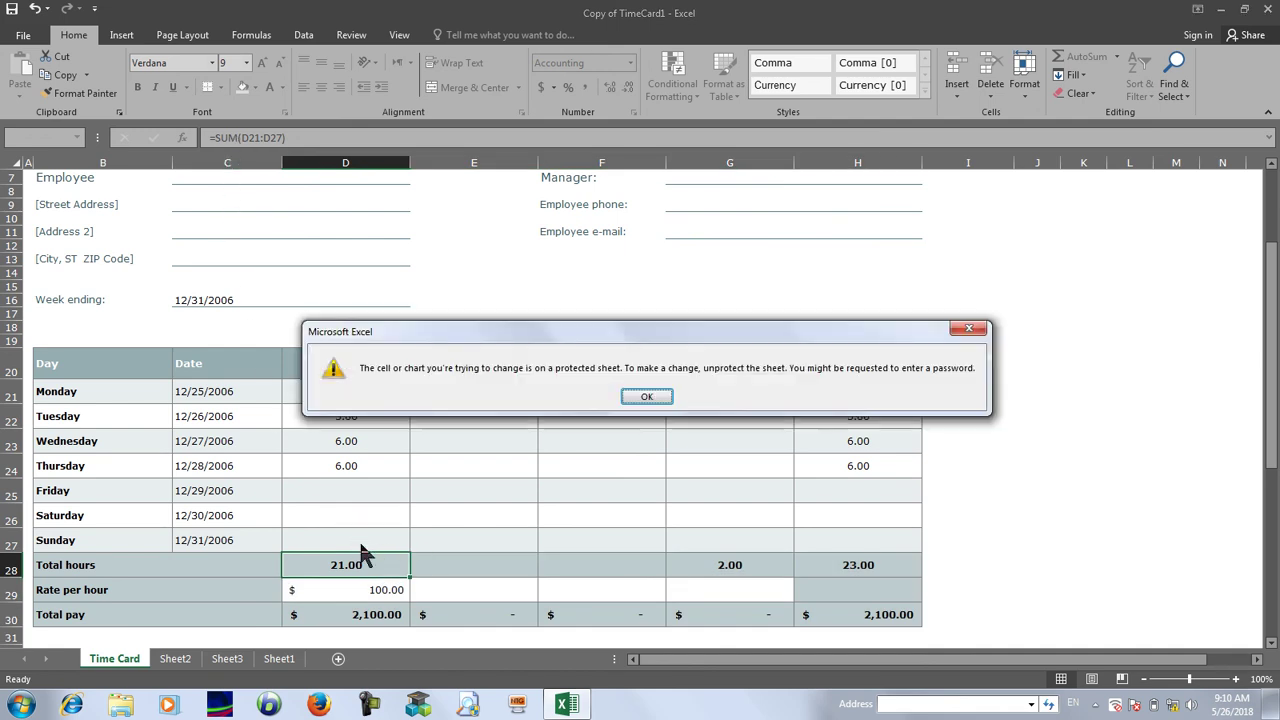
{"action": "key", "text": "Return"}
Step: Enter Friday–Sunday regular hours of 3, 4 and 5, then verify D28 still refuses deletion
{"action": "left_click", "coordinate": [342, 493]}
{"action": "type", "text": "3"}
{"action": "key", "text": "Return"}
{"action": "type", "text": "4"}
{"action": "key", "text": "Return"}
{"action": "type", "text": "5"}
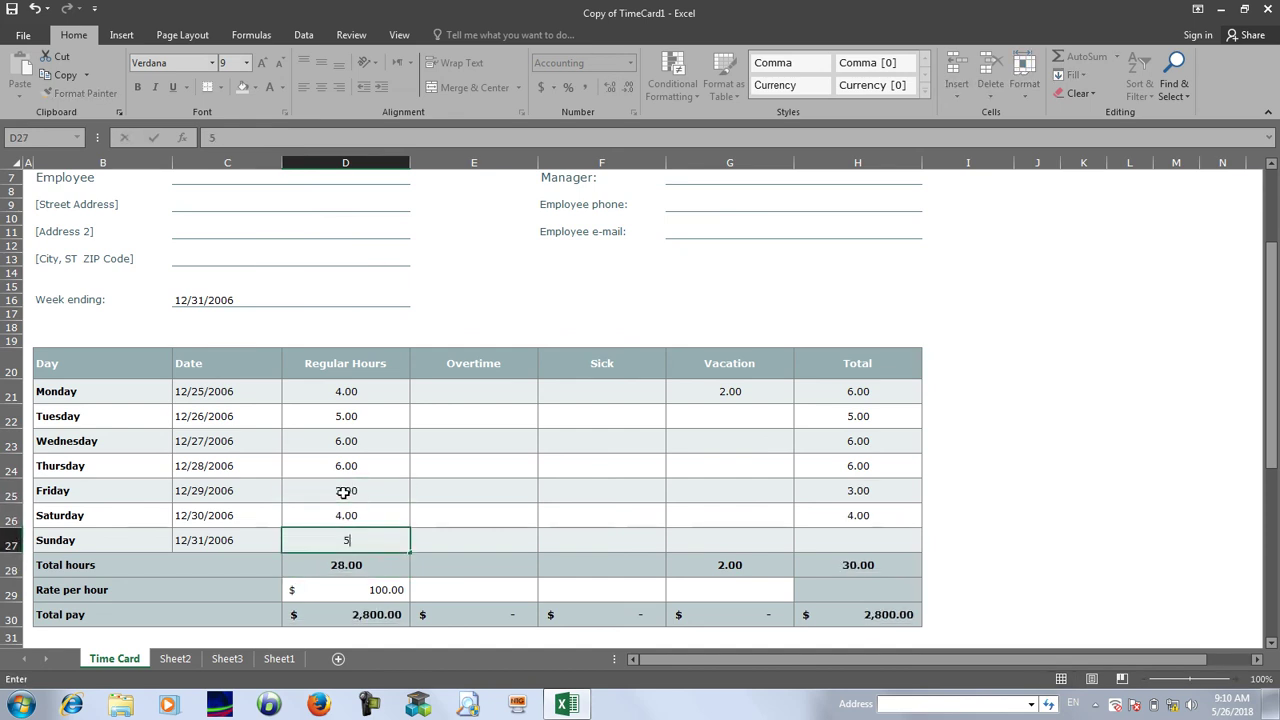
{"action": "key", "text": "Return"}
{"action": "key", "text": "Delete"}
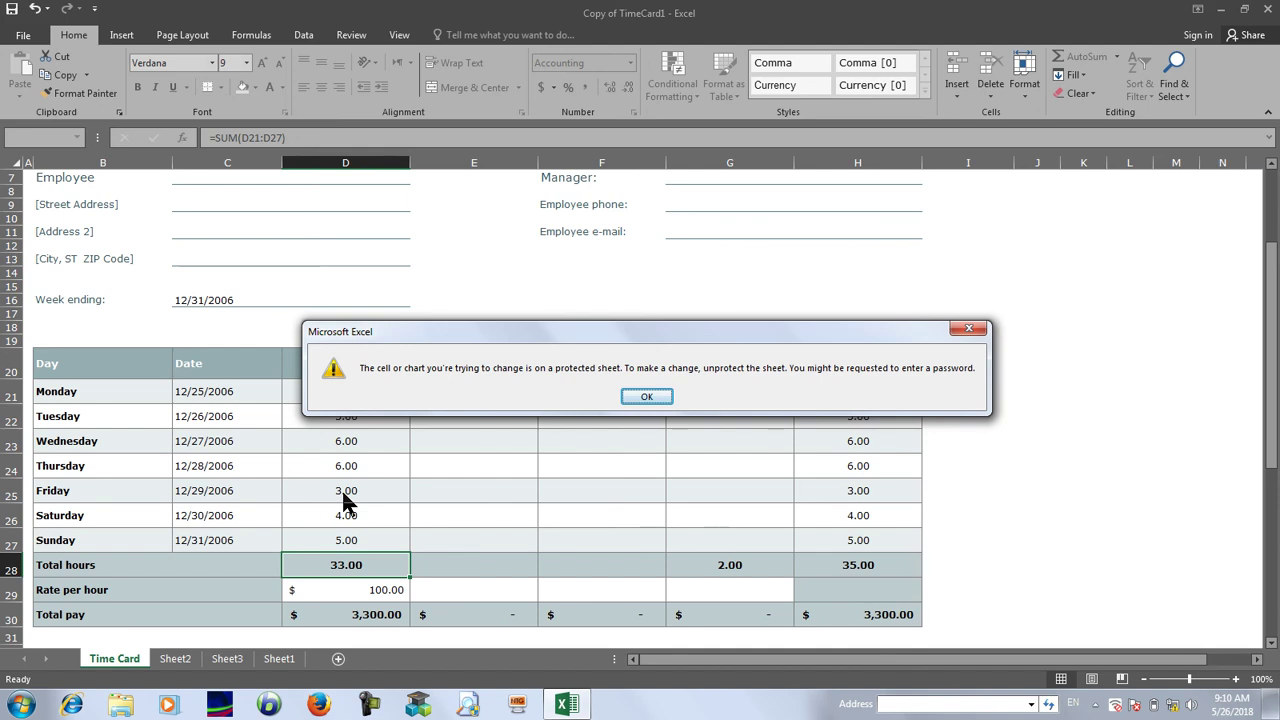
{"action": "key", "text": "Return"}
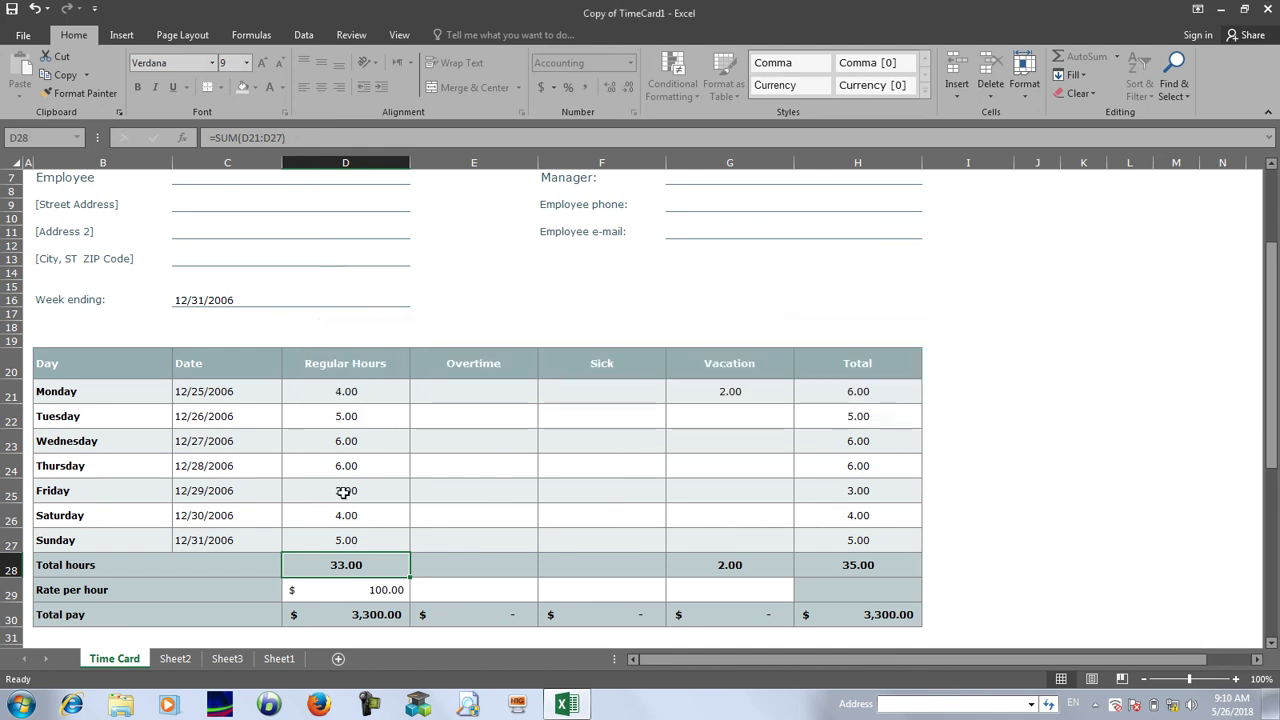